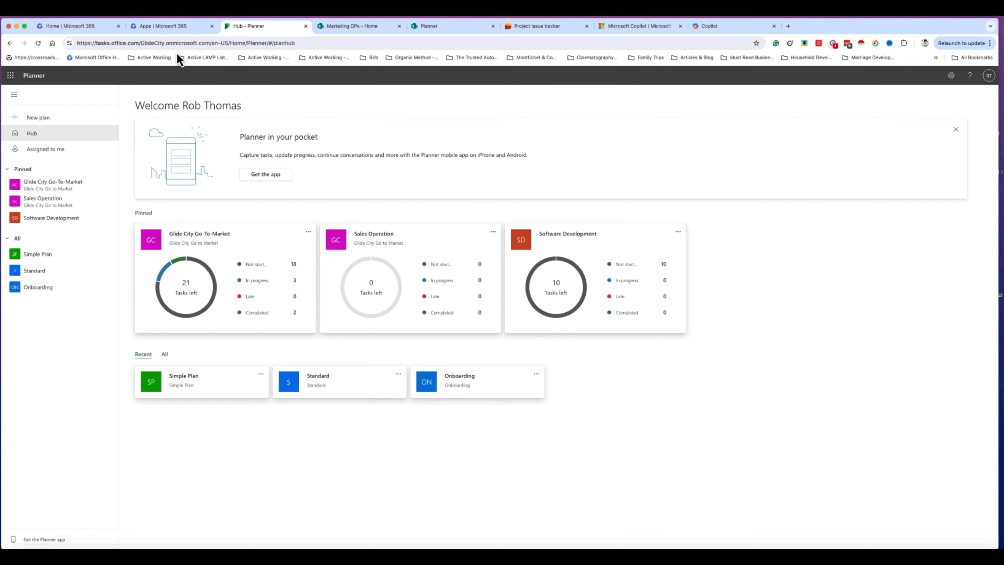
Switch to the Microsoft 365 home page and look over the apps offered in its app launcher
left_click(102, 28)
left_click(273, 234)
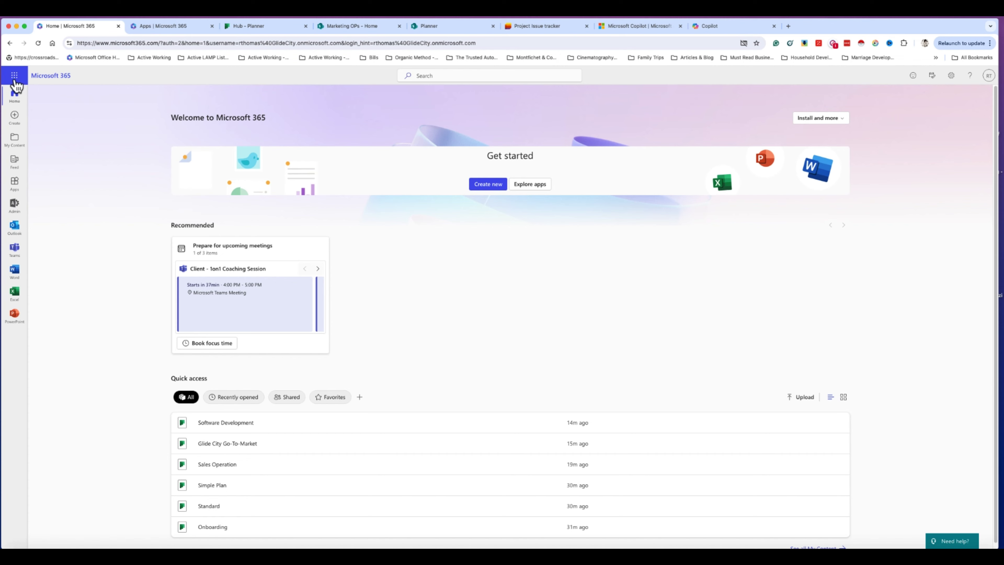
left_click(14, 76)
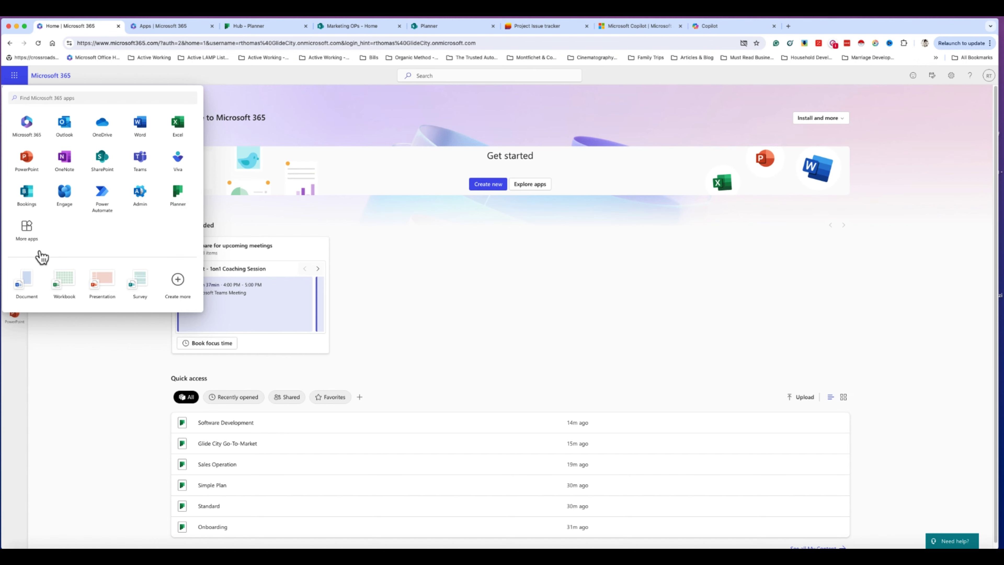
left_click(300, 124)
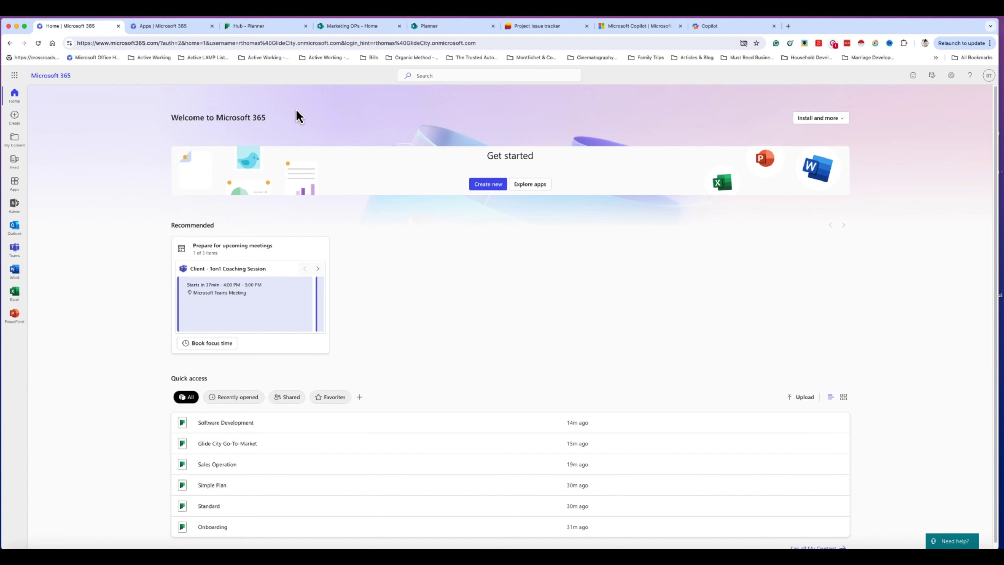
Search Microsoft 365 from the Apps page for "plan", show the full results, and return to the Apps page
left_click(177, 30)
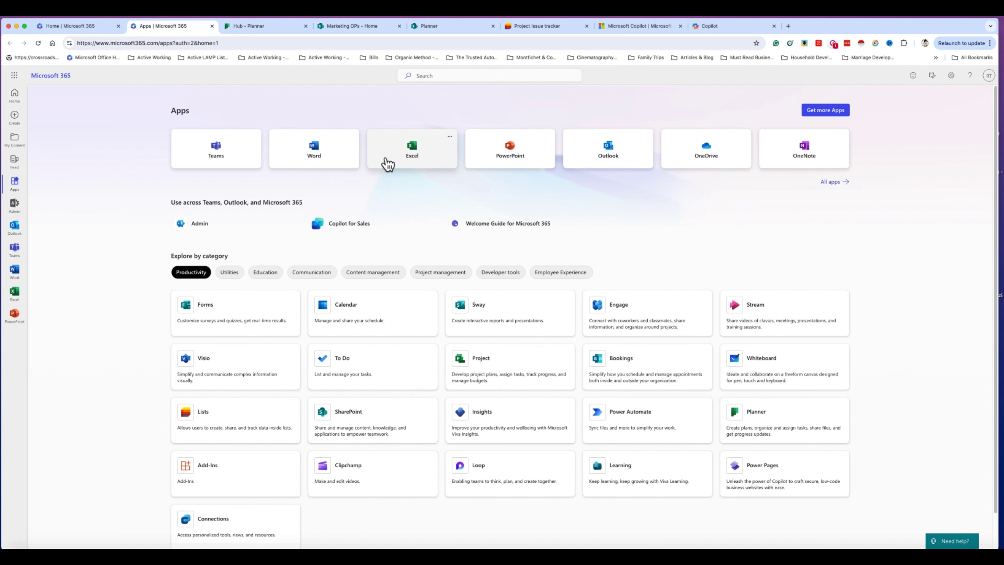
left_click(421, 76)
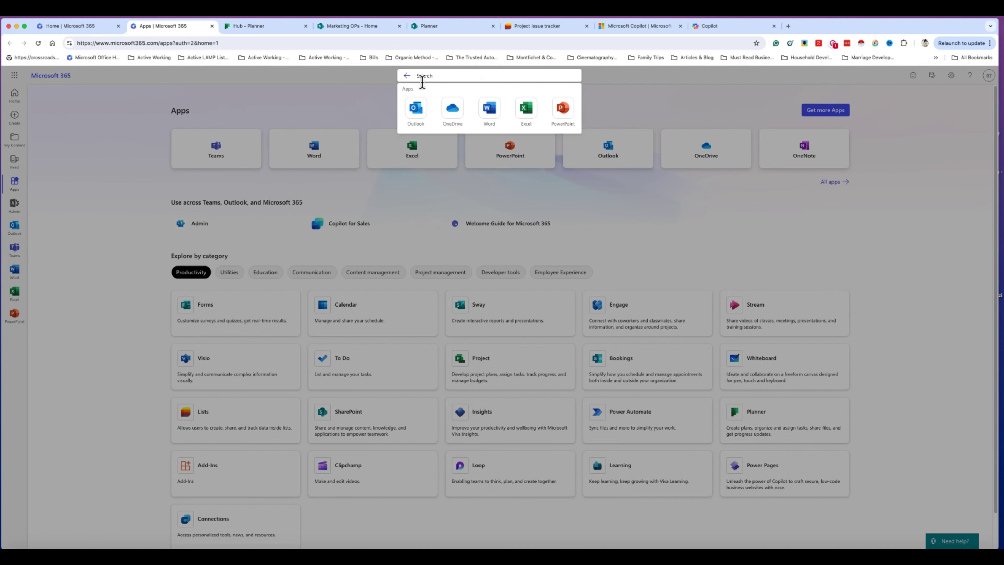
type("plan")
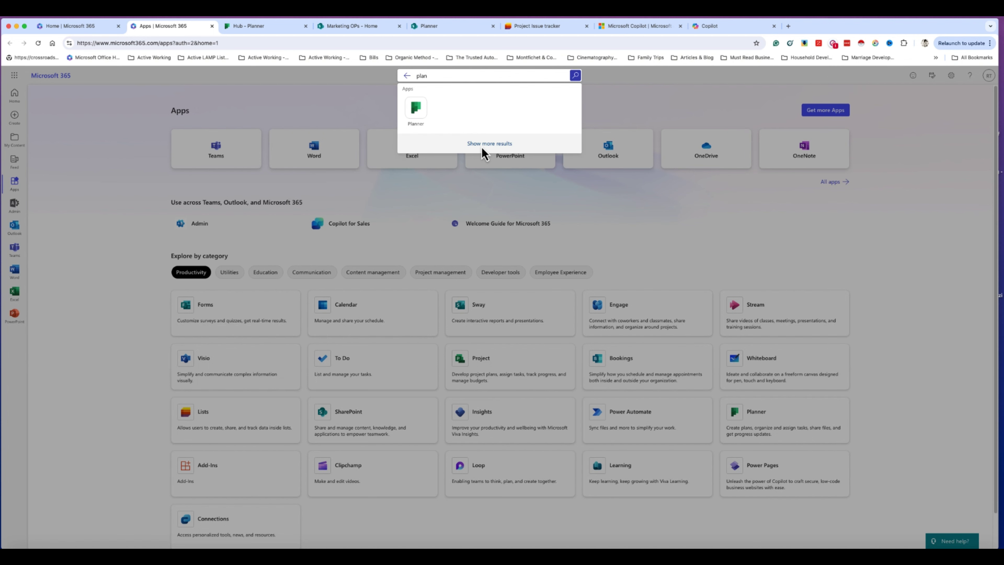
left_click(482, 148)
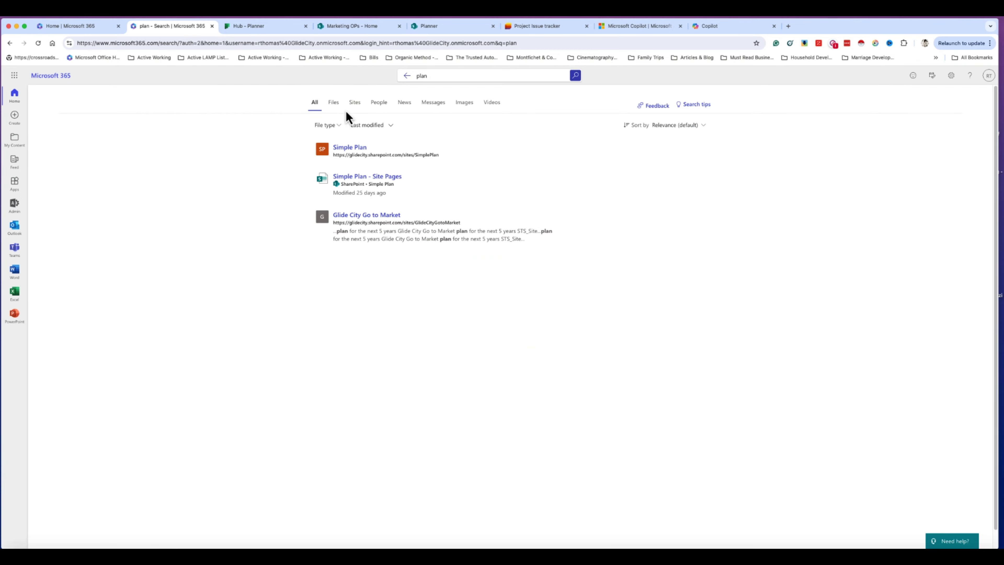
left_click(9, 42)
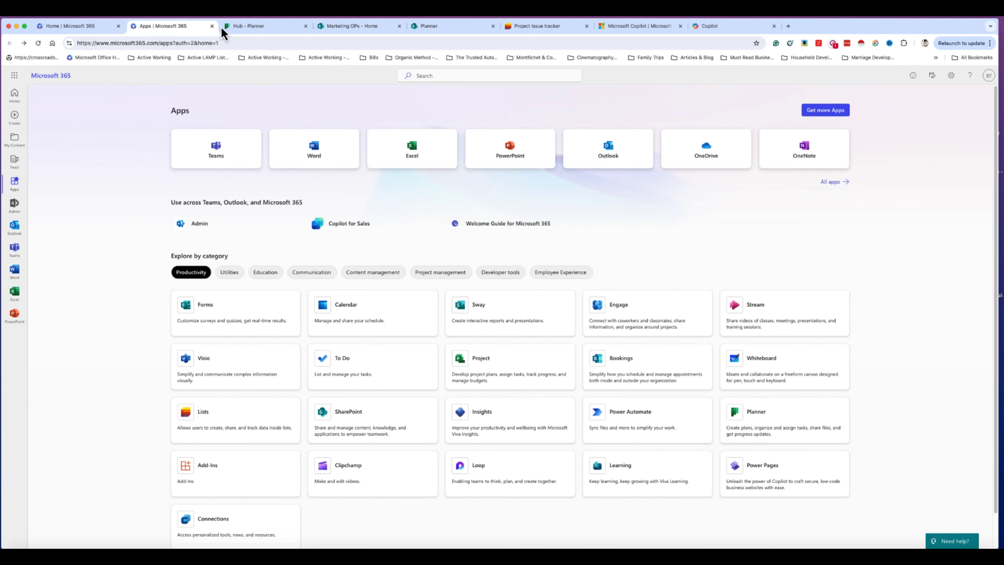
In Planner, create a new blank plan named Test Plan with Public privacy and no existing group
left_click(237, 26)
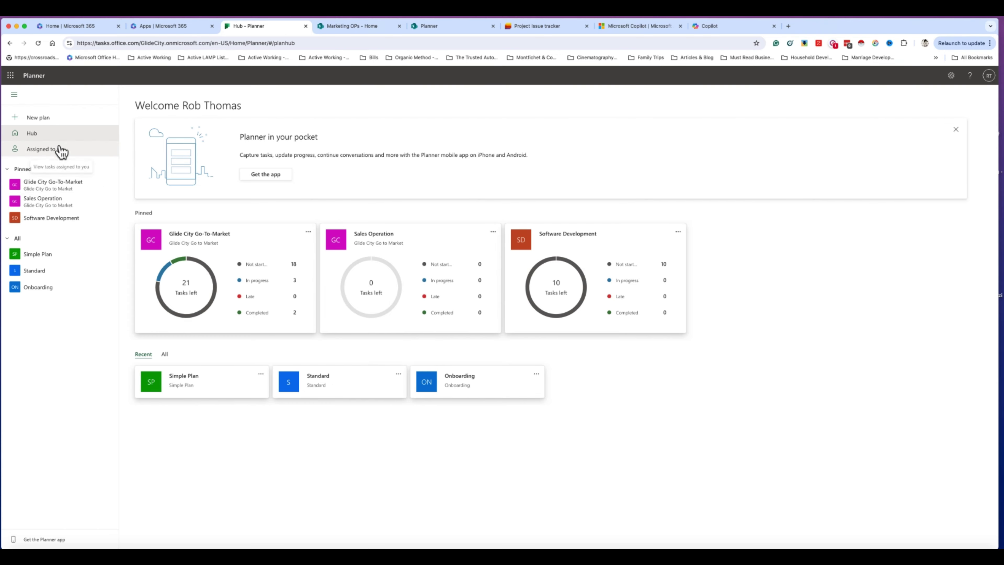
left_click(59, 118)
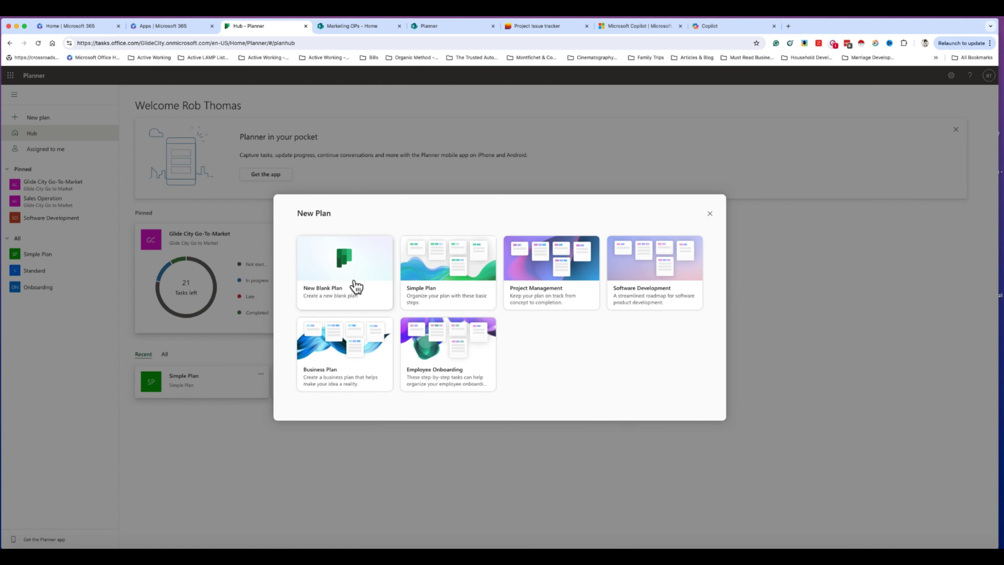
left_click(360, 284)
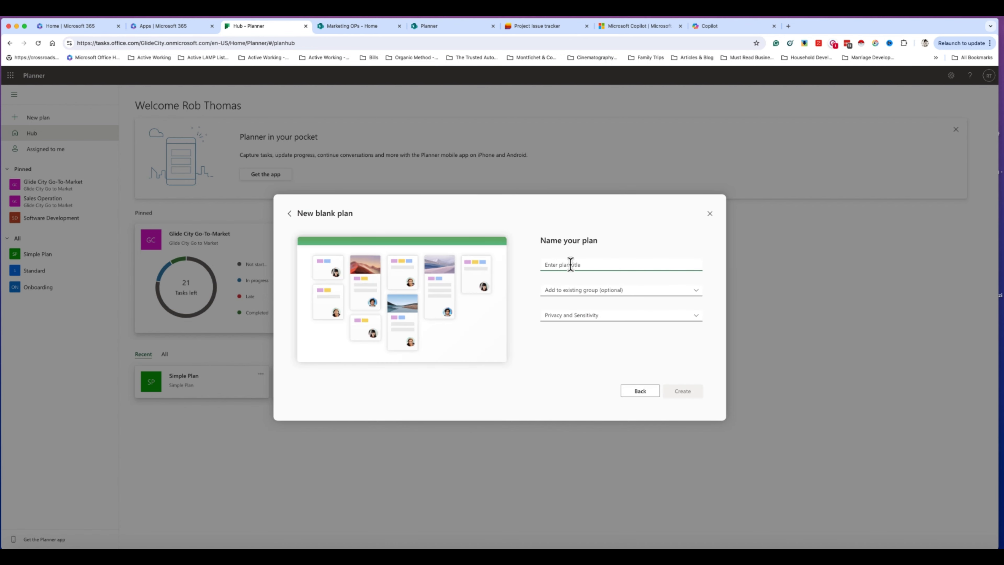
type("Test Plan")
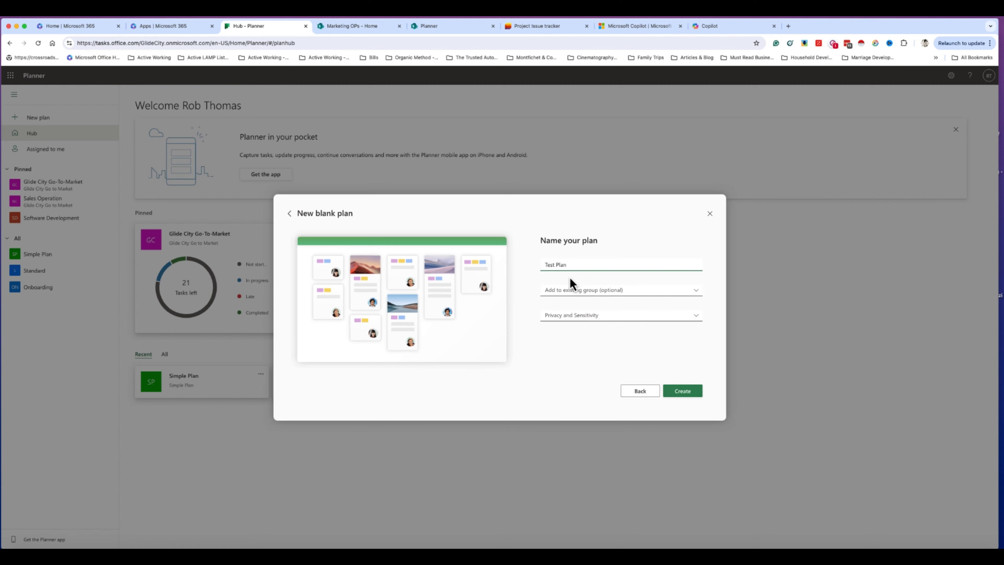
left_click(570, 290)
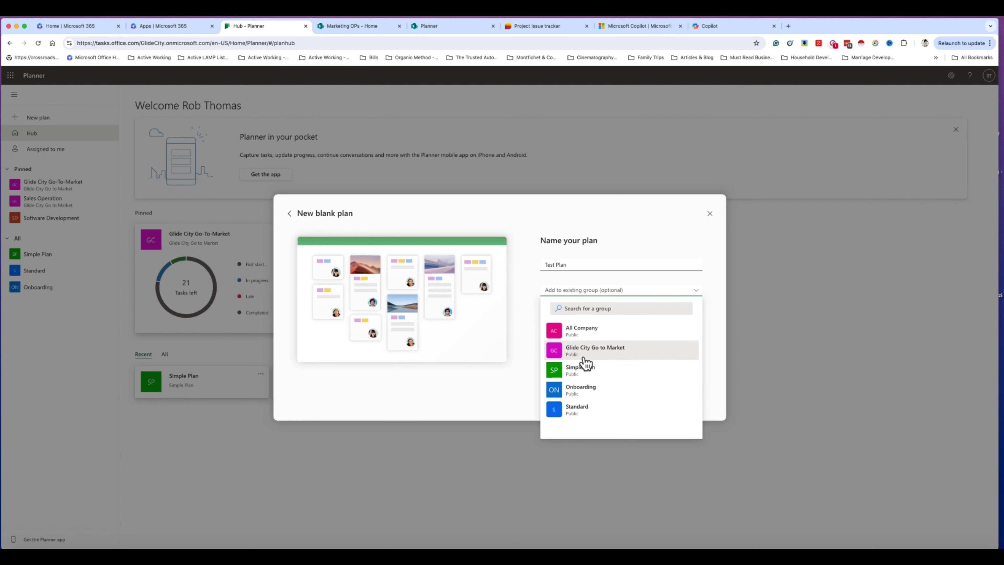
left_click(531, 248)
left_click(562, 319)
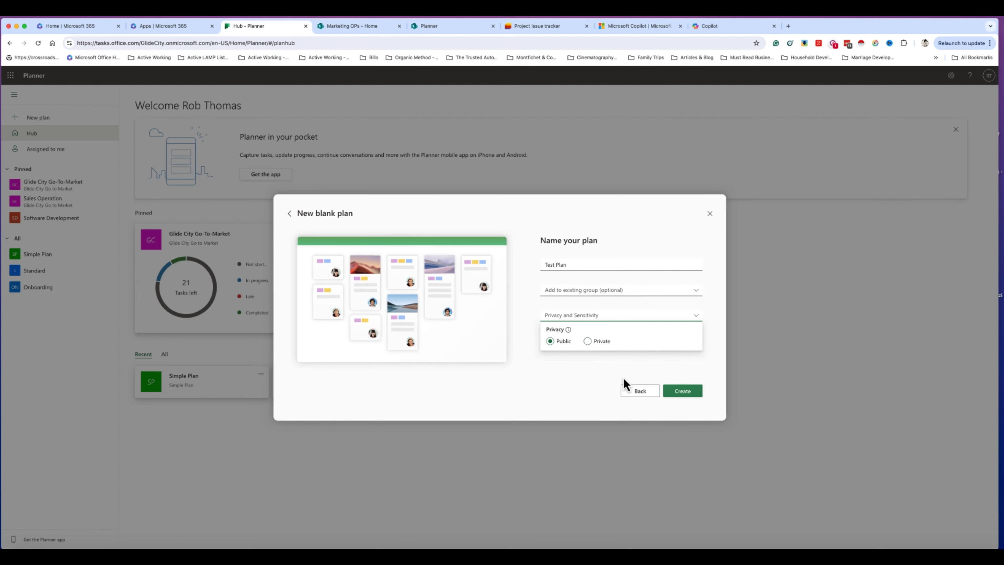
left_click(678, 391)
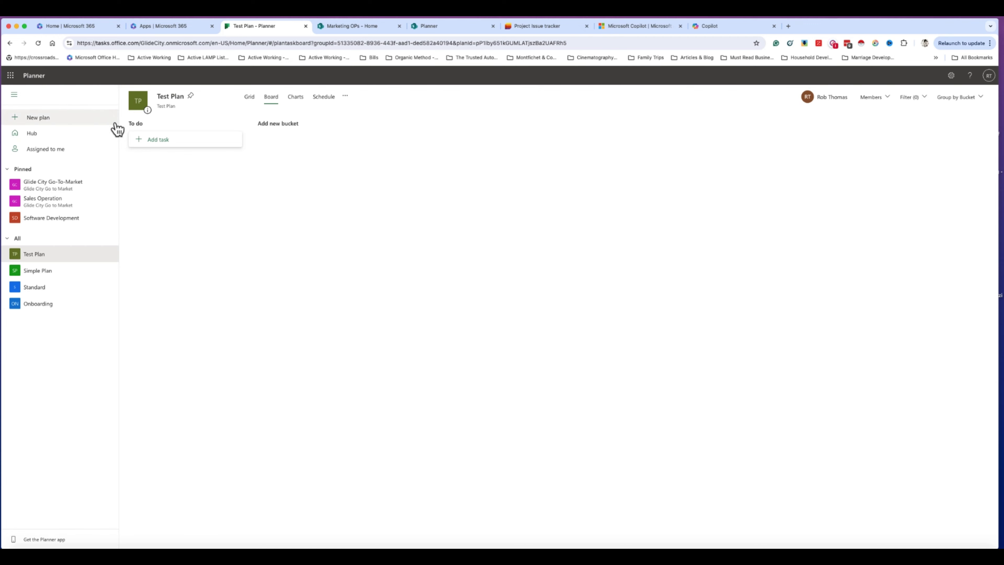
Look through the Test Plan's grid, board and charts views and its additional plan options
left_click(250, 99)
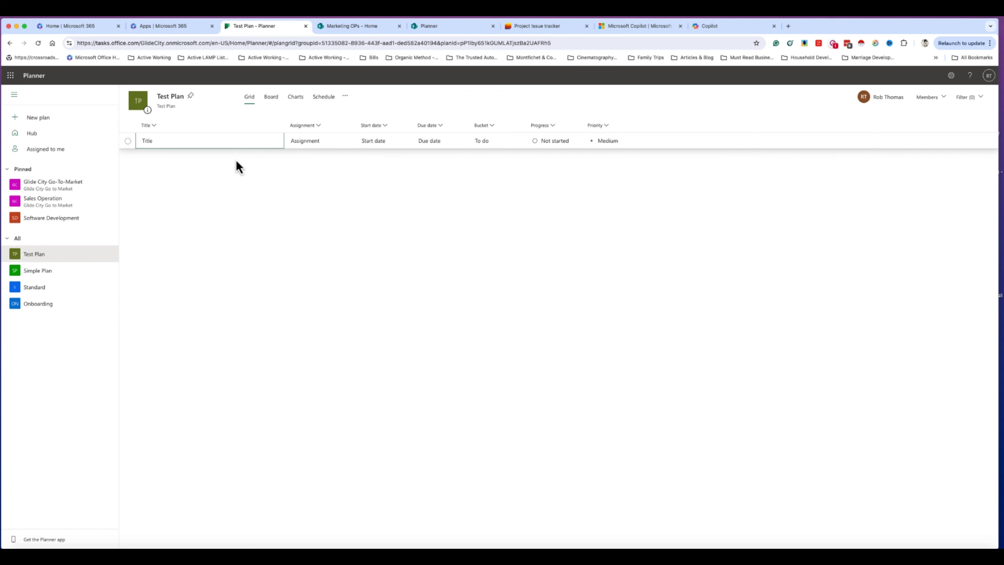
left_click(271, 99)
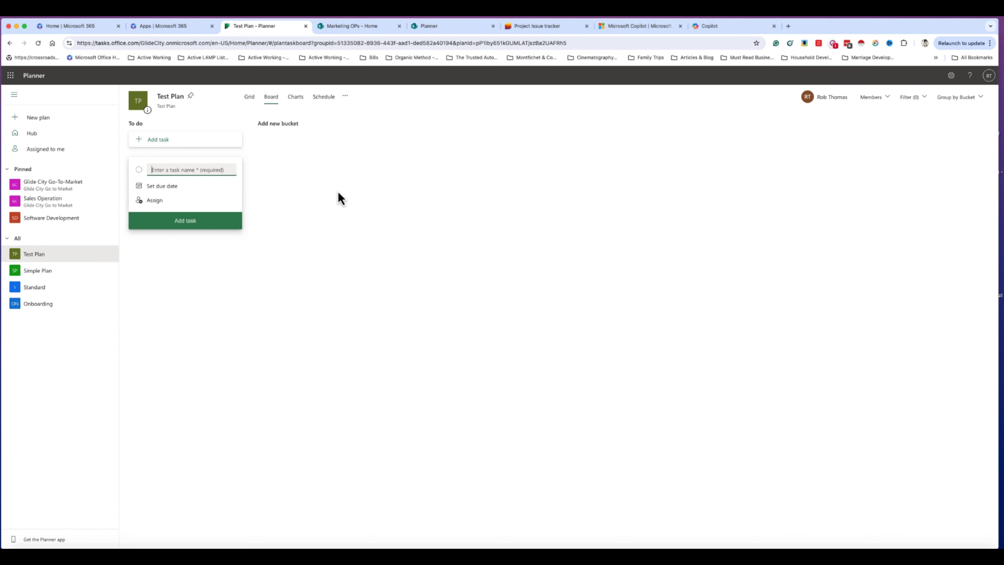
left_click(302, 102)
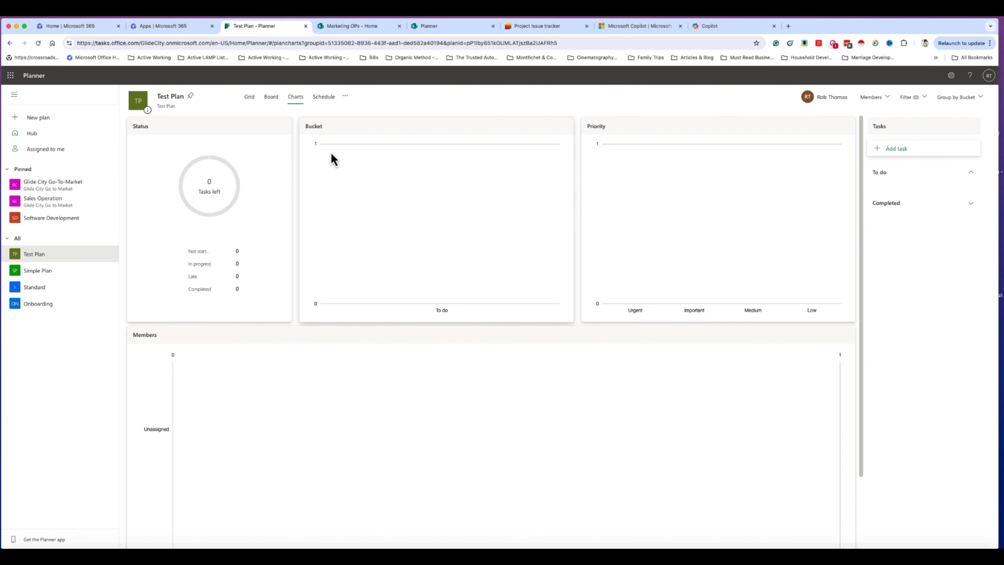
left_click(345, 96)
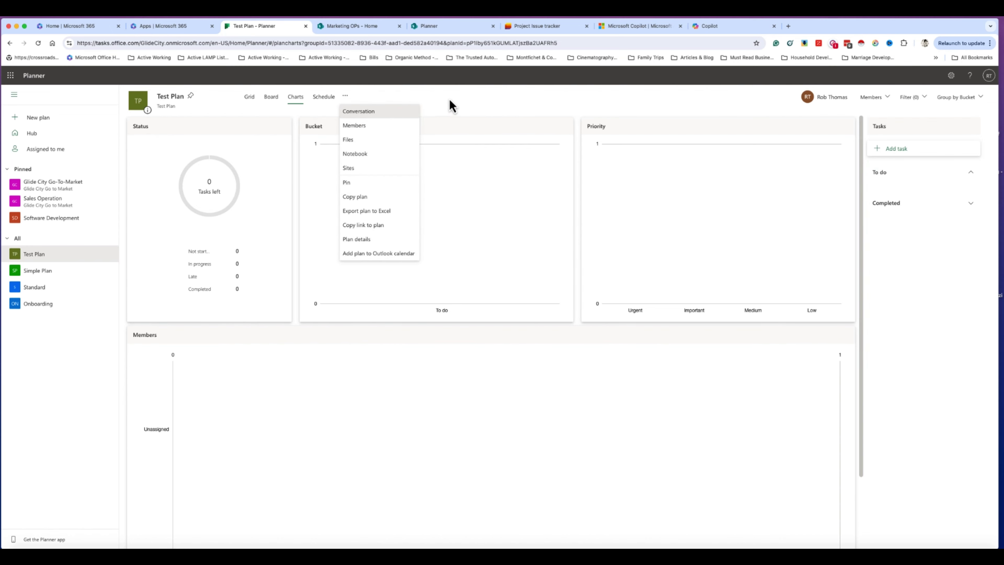
left_click(458, 106)
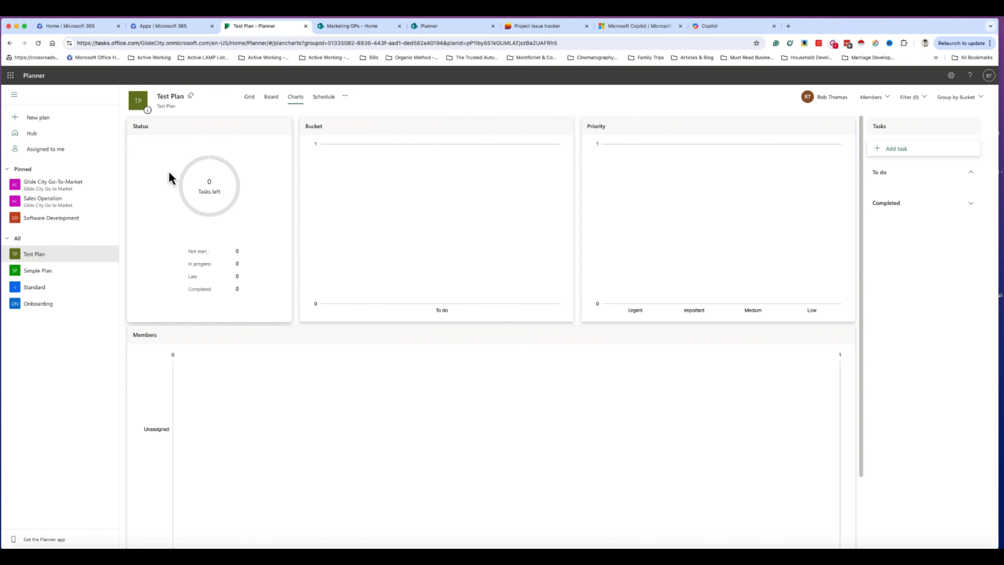
Examine the Glide City Go-To-Market plan's grid, board, charts and schedule views, and compare its board with the Test Plan board
left_click(74, 192)
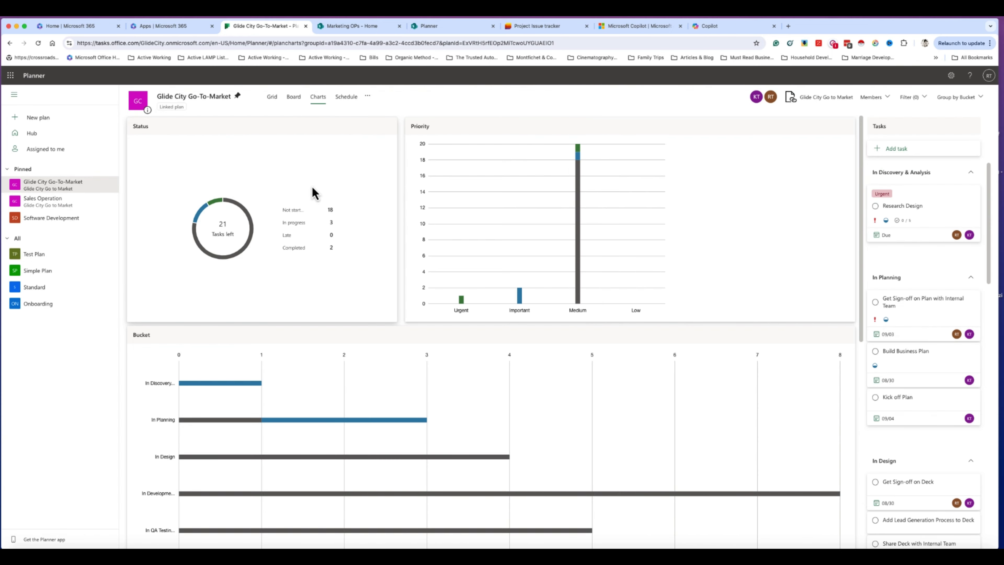
left_click(272, 97)
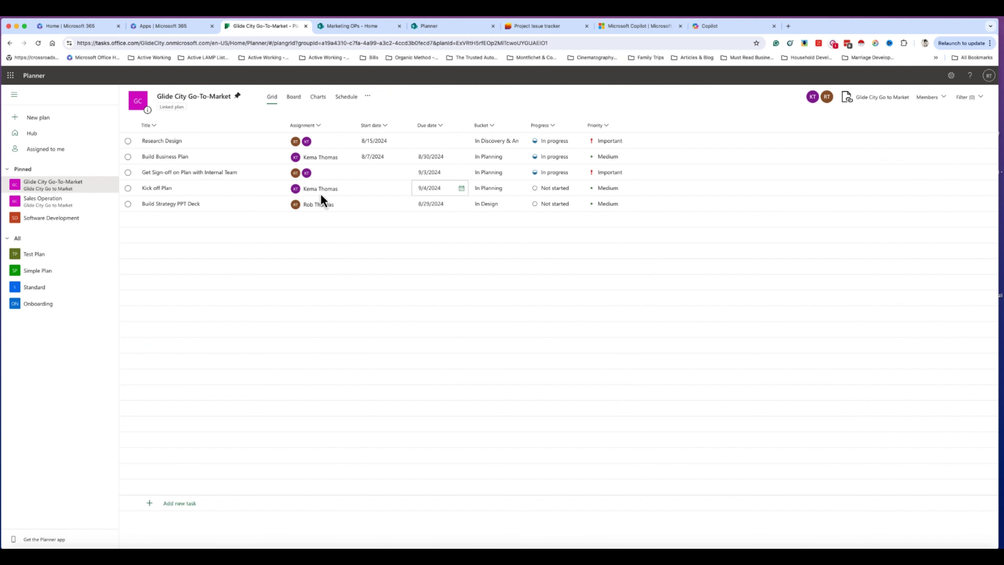
left_click(297, 102)
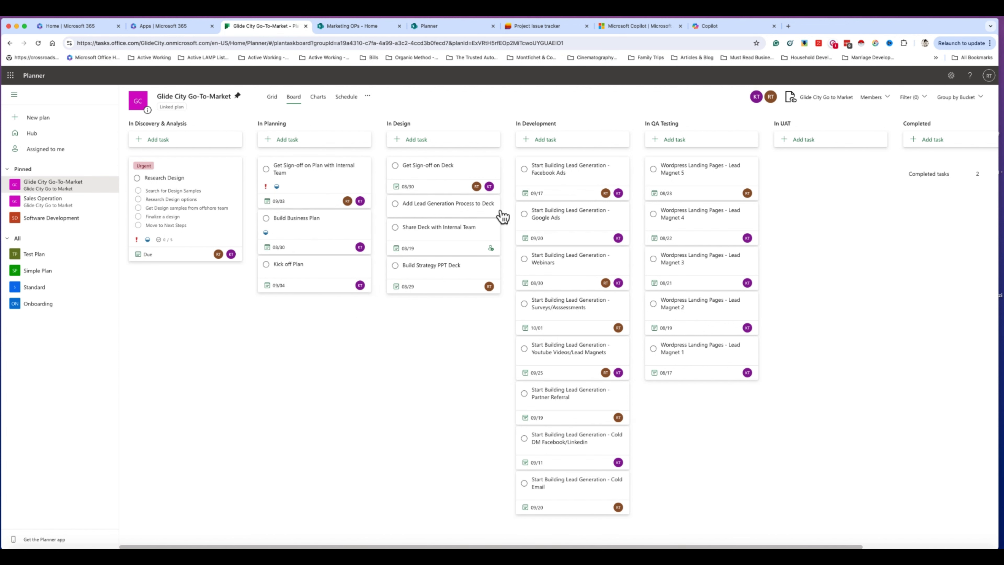
left_click(318, 99)
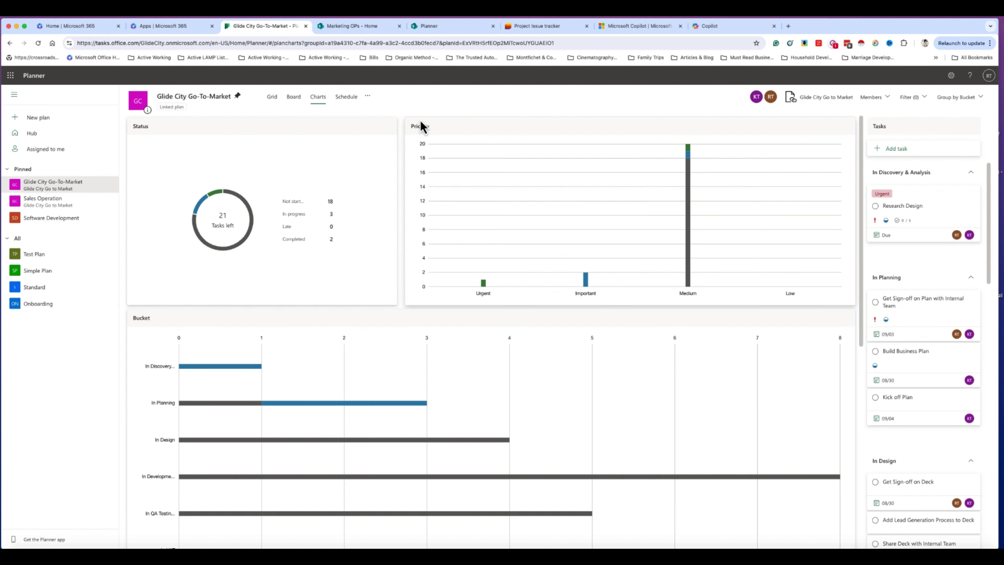
scroll(324, 265, "down", 3)
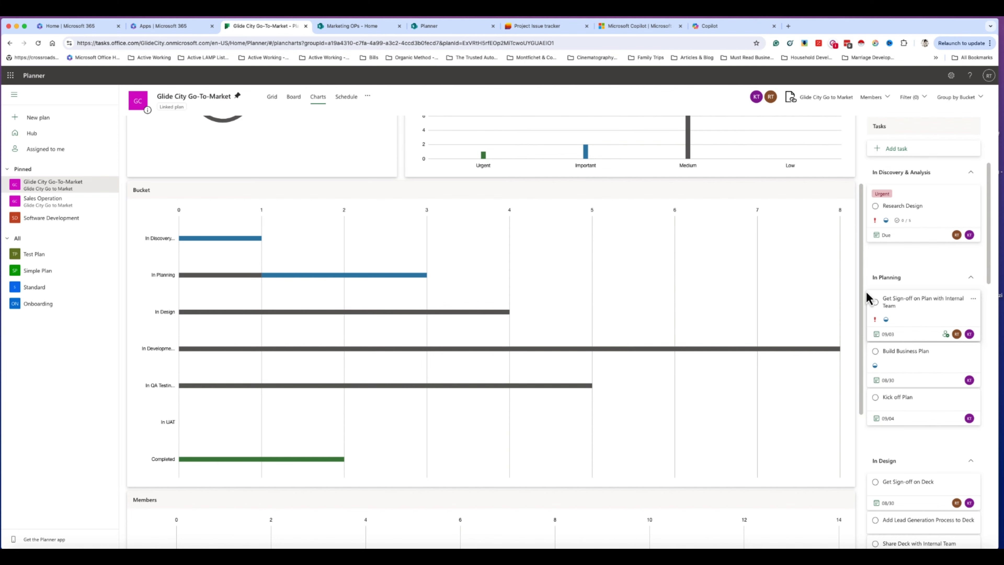
scroll(814, 292, "up", 3)
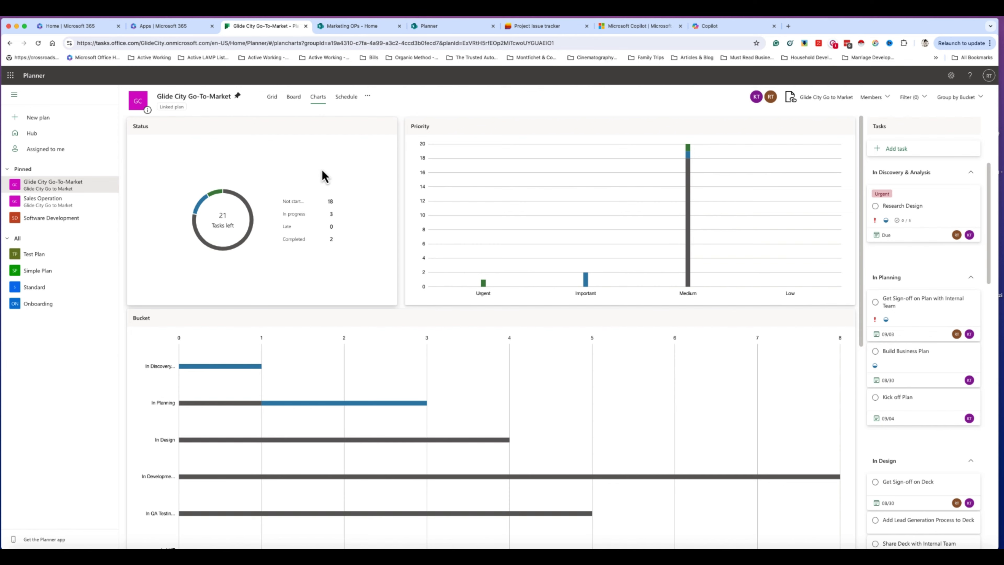
left_click(346, 98)
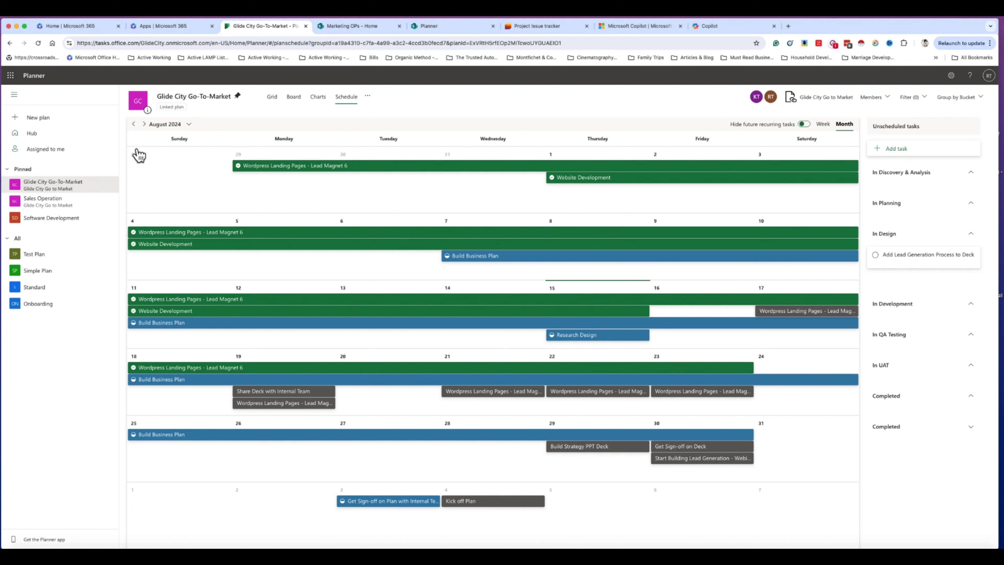
left_click(296, 103)
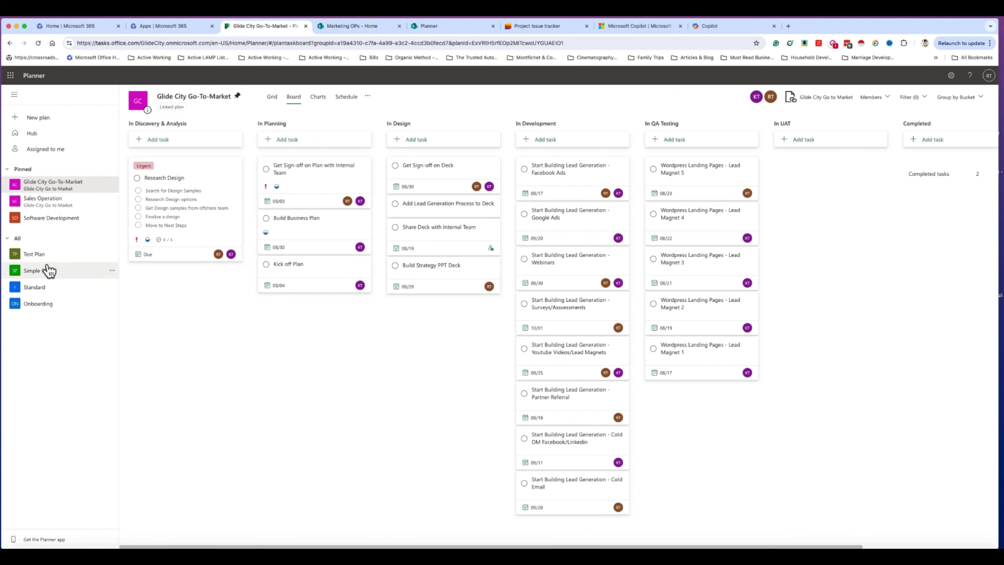
left_click(45, 255)
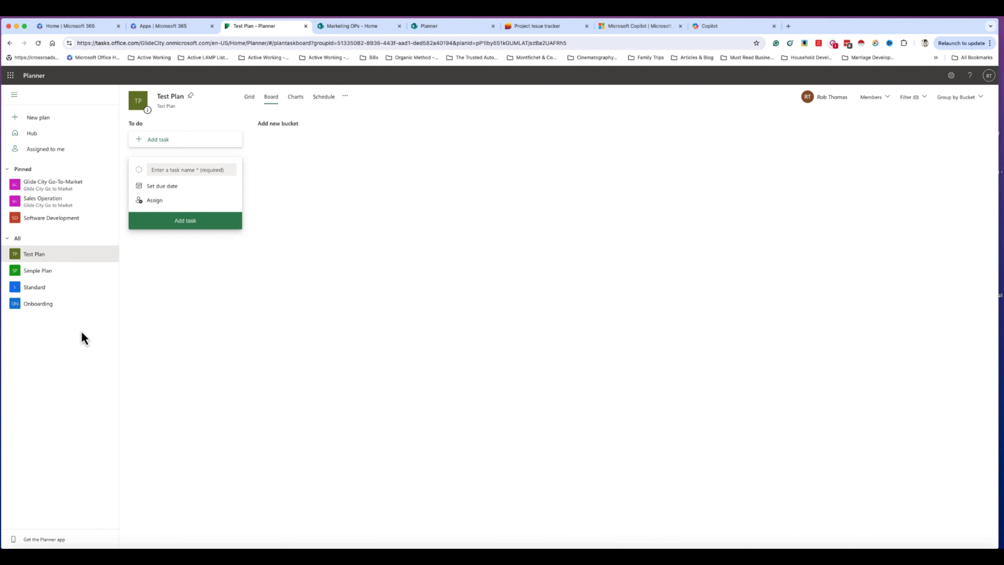
Open the Research Design task on the Glide City Go-To-Market board and remove its second assignee
left_click(60, 189)
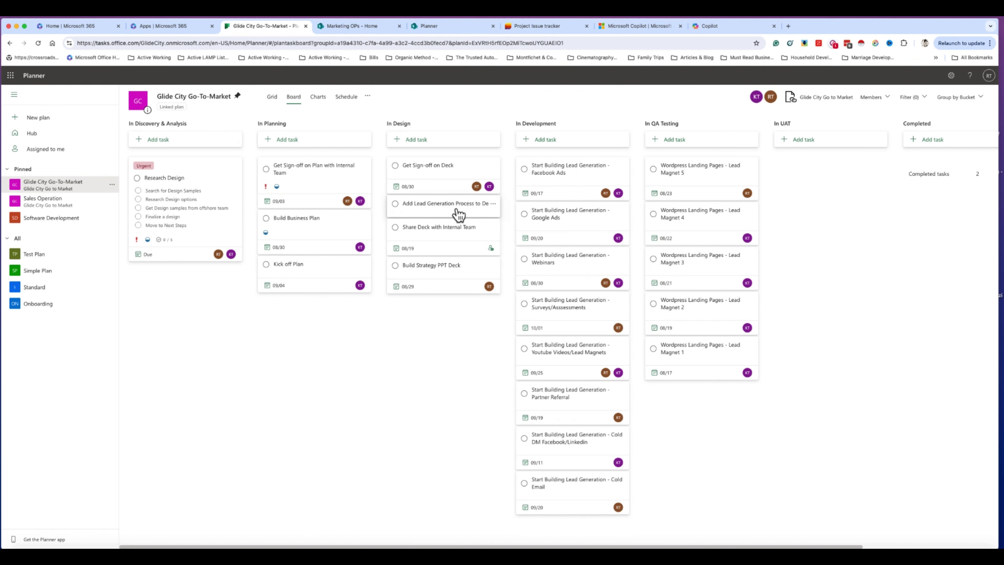
left_click(193, 177)
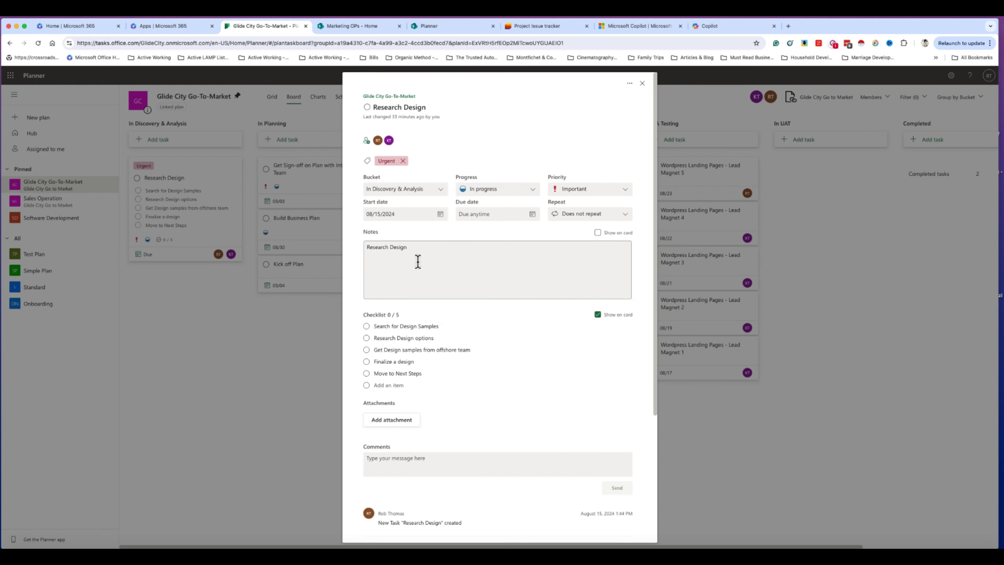
left_click(390, 108)
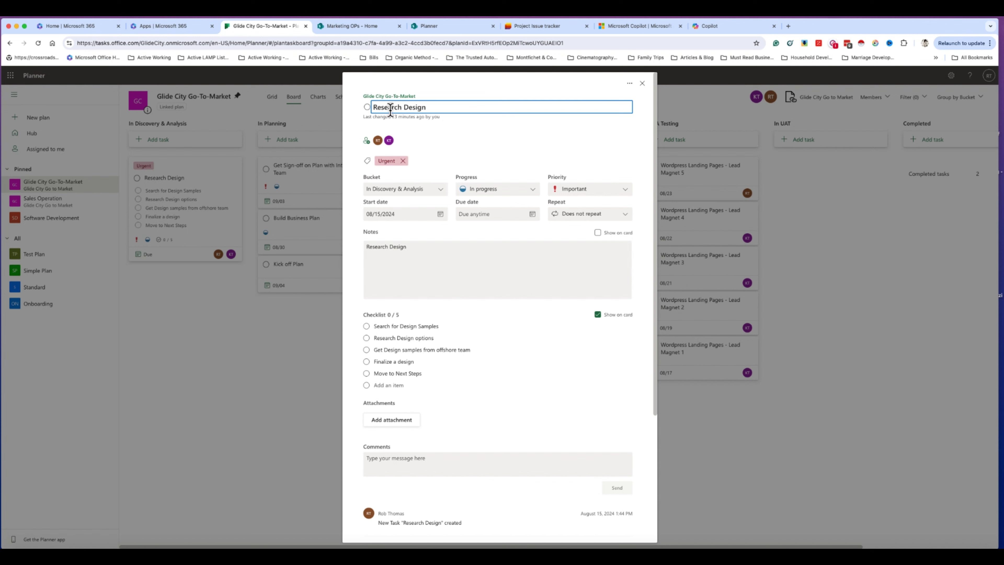
left_click(431, 139)
left_click(367, 142)
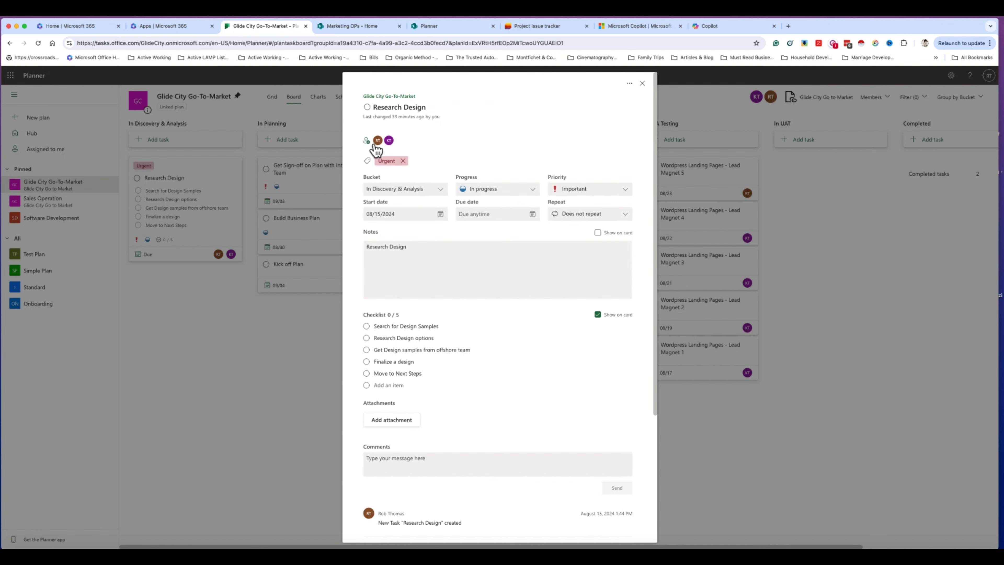
left_click(366, 143)
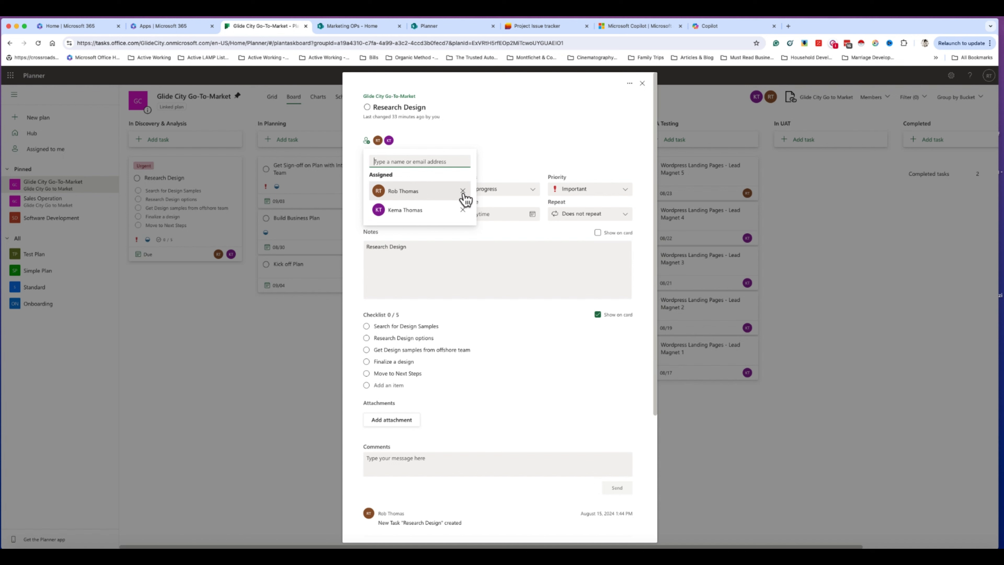
left_click(462, 210)
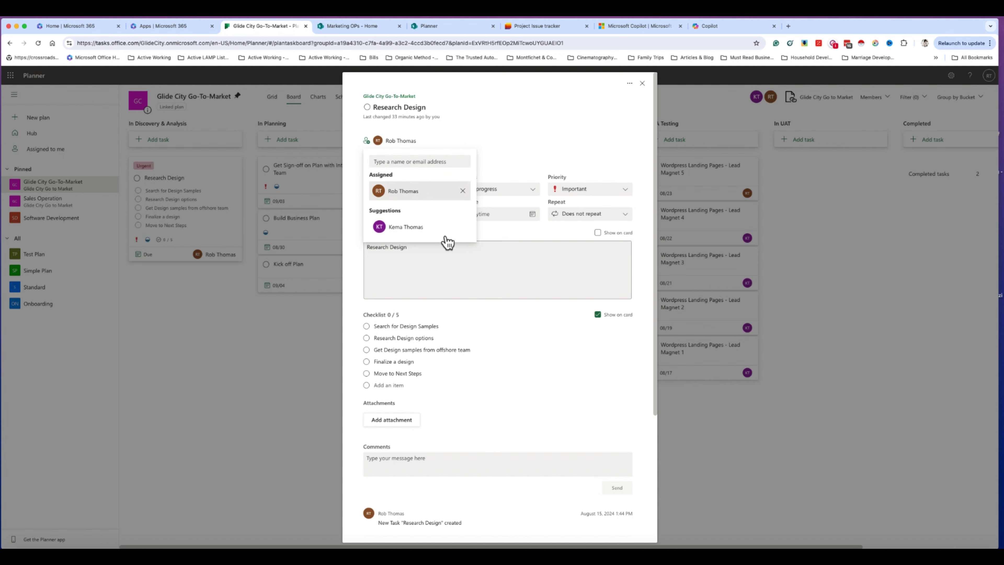
Assign the suggested team member to the Research Design task as its second assignee
left_click(538, 182)
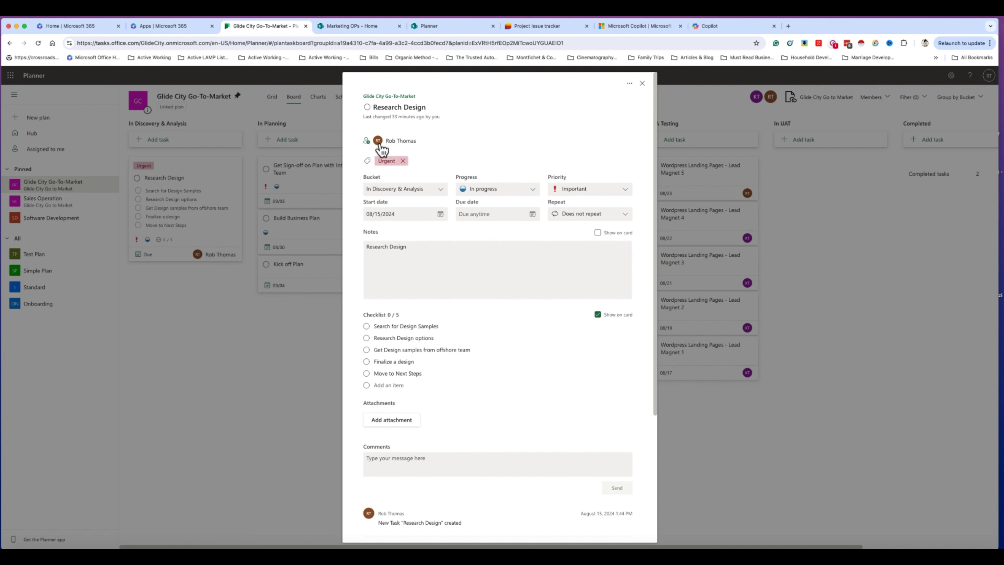
left_click(367, 142)
left_click(382, 226)
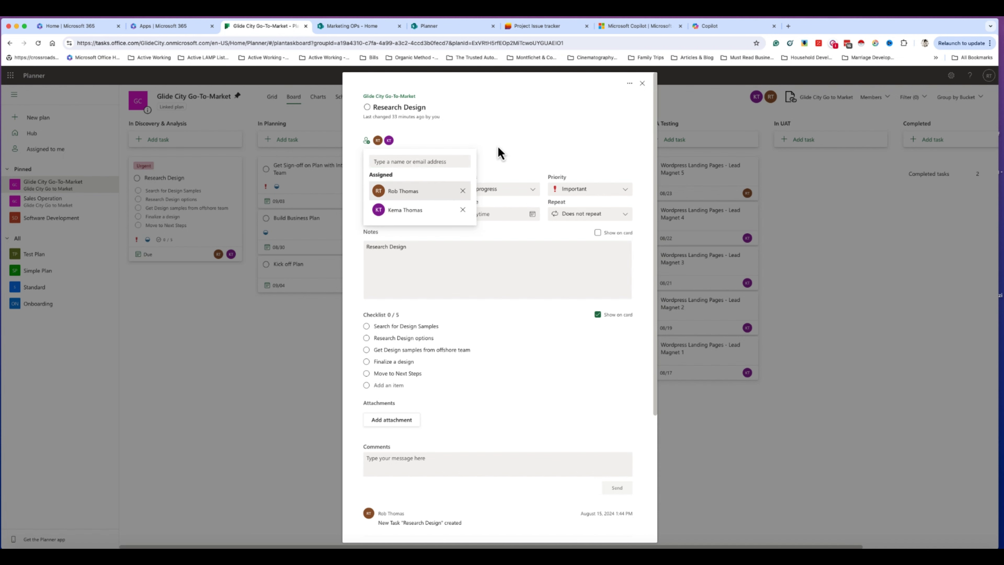
left_click(490, 152)
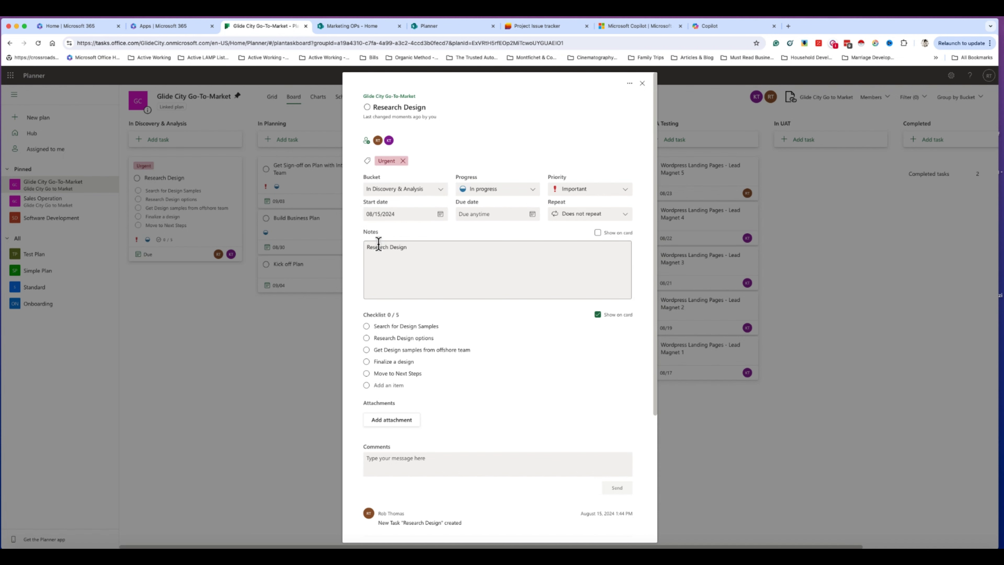
Add the Green label to the Research Design task and remove it again
left_click(392, 161)
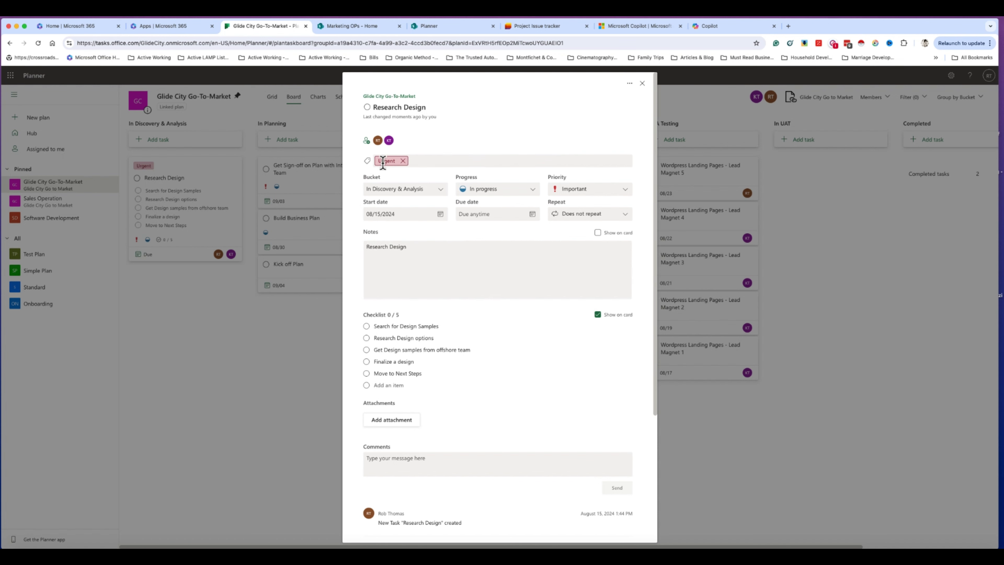
left_click(417, 161)
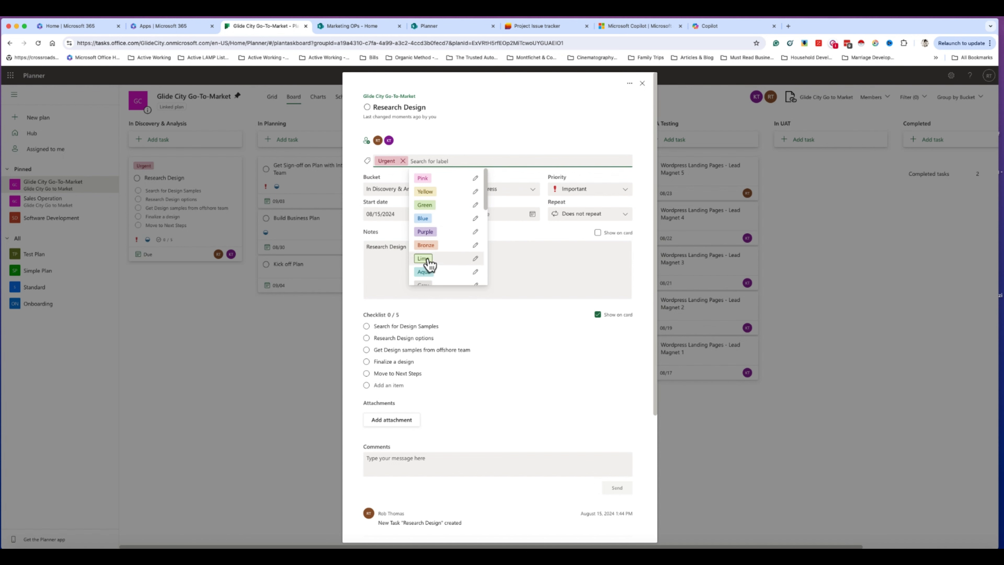
left_click(425, 206)
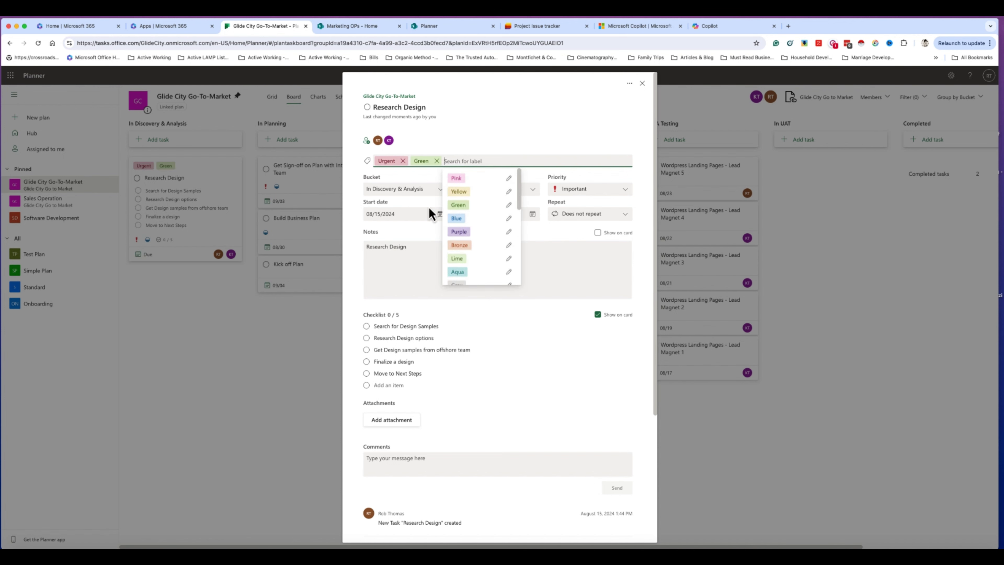
left_click(437, 161)
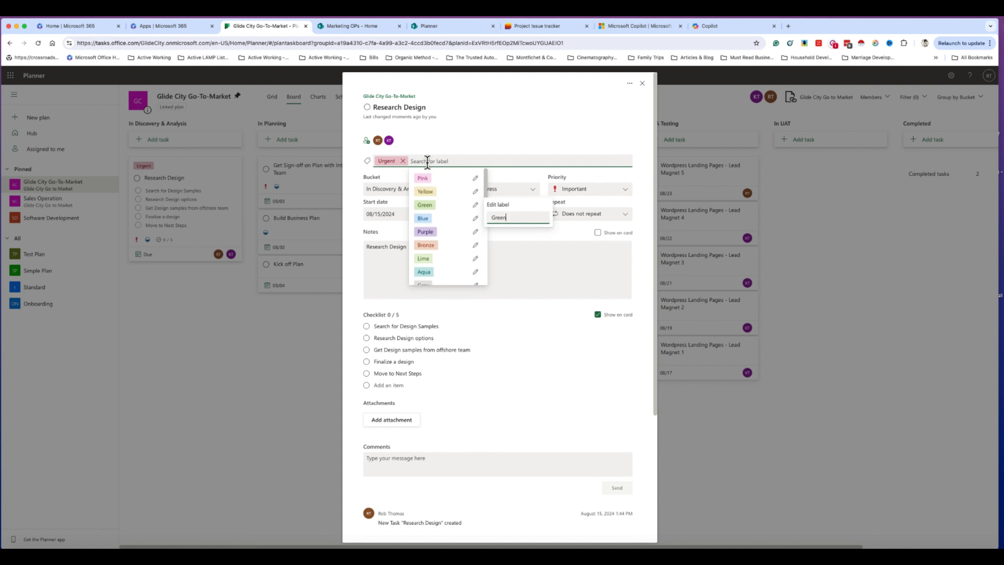
Rename the Green label to Completed and apply it to the Research Design task
left_click(474, 205)
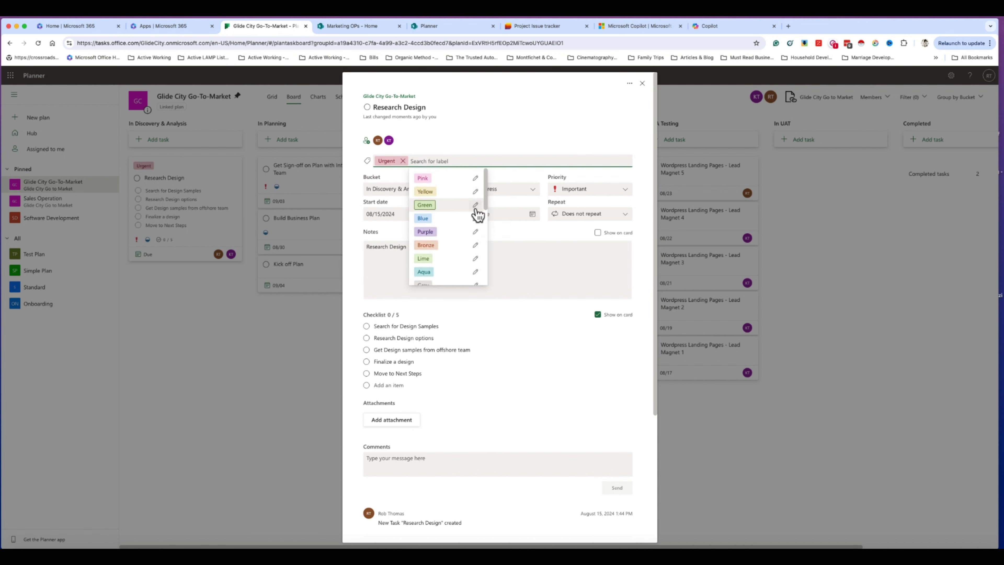
left_click(475, 207)
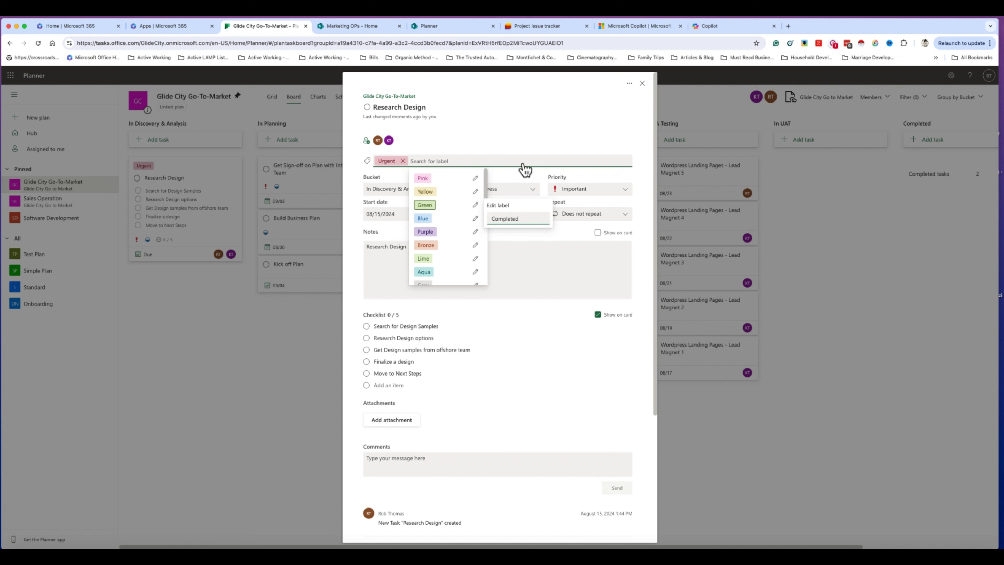
left_click(496, 142)
left_click(492, 130)
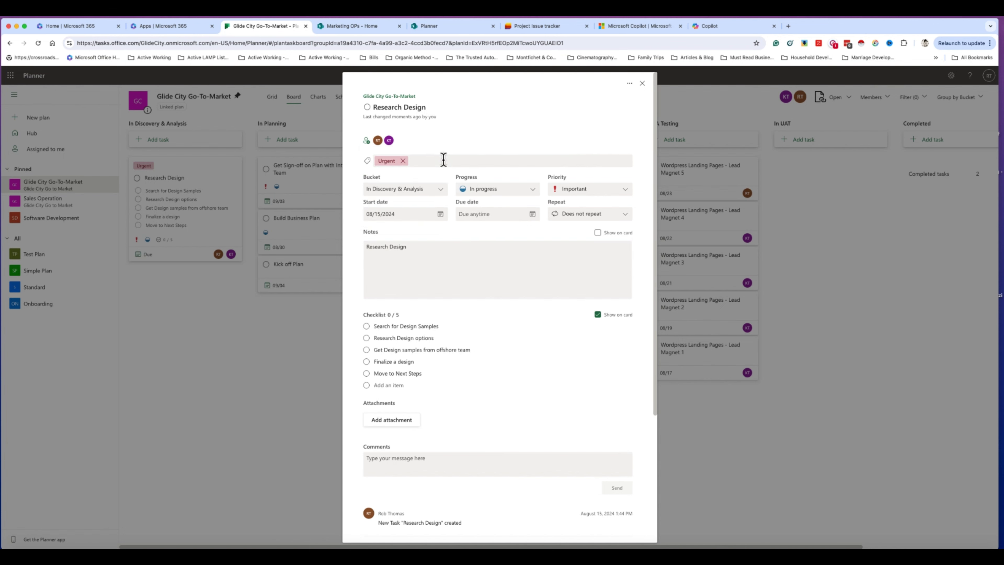
left_click(443, 160)
left_click(442, 208)
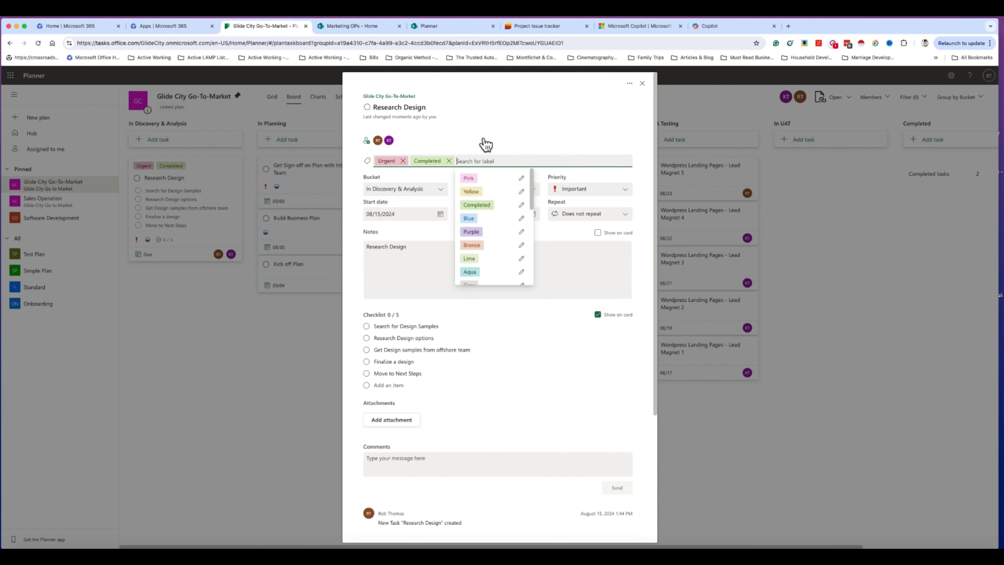
left_click(483, 141)
left_click(537, 359)
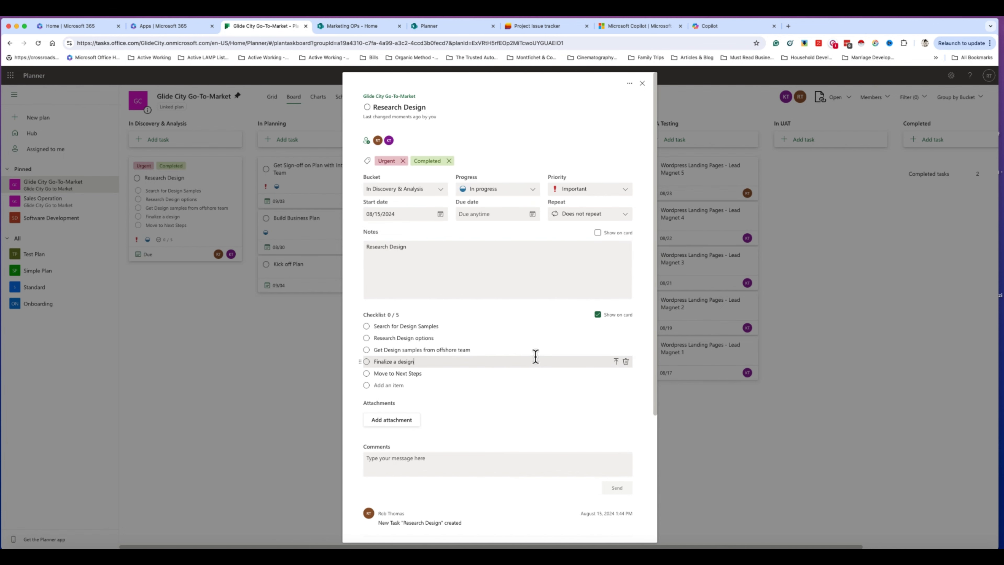
View the task's bucket choices, then switch its progress to Not started and back to In progress
left_click(415, 192)
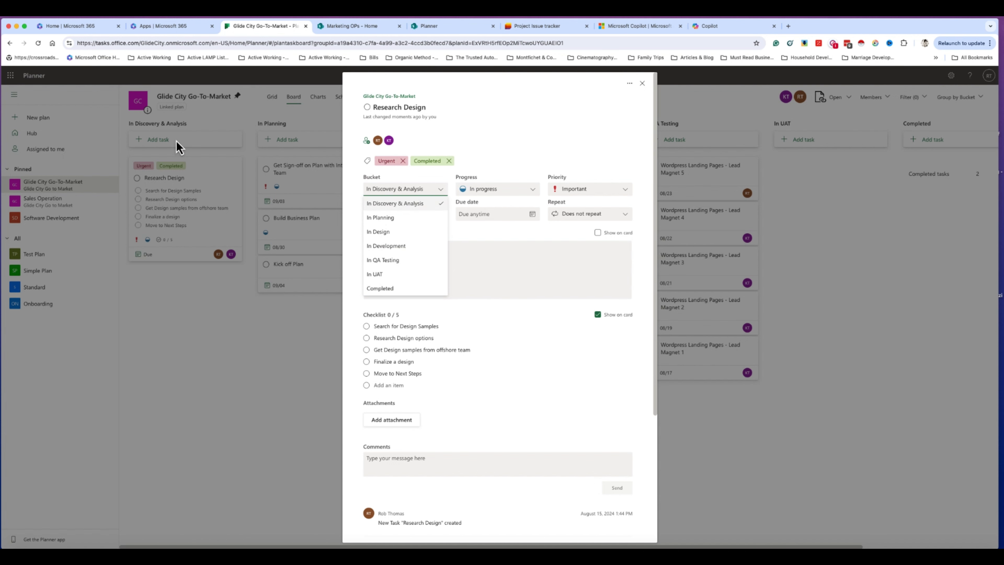
left_click(502, 191)
left_click(502, 190)
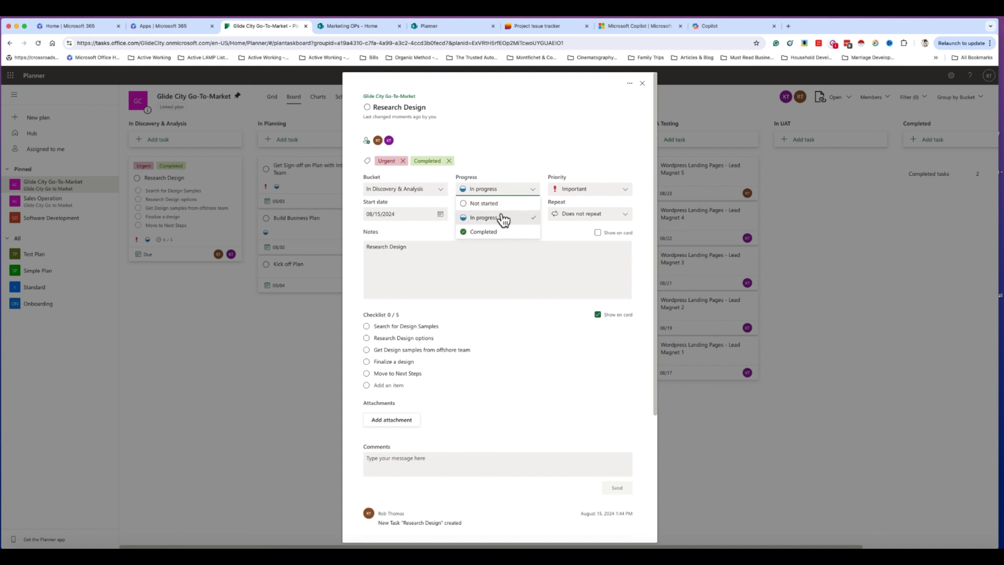
left_click(514, 202)
left_click(532, 213)
left_click(496, 191)
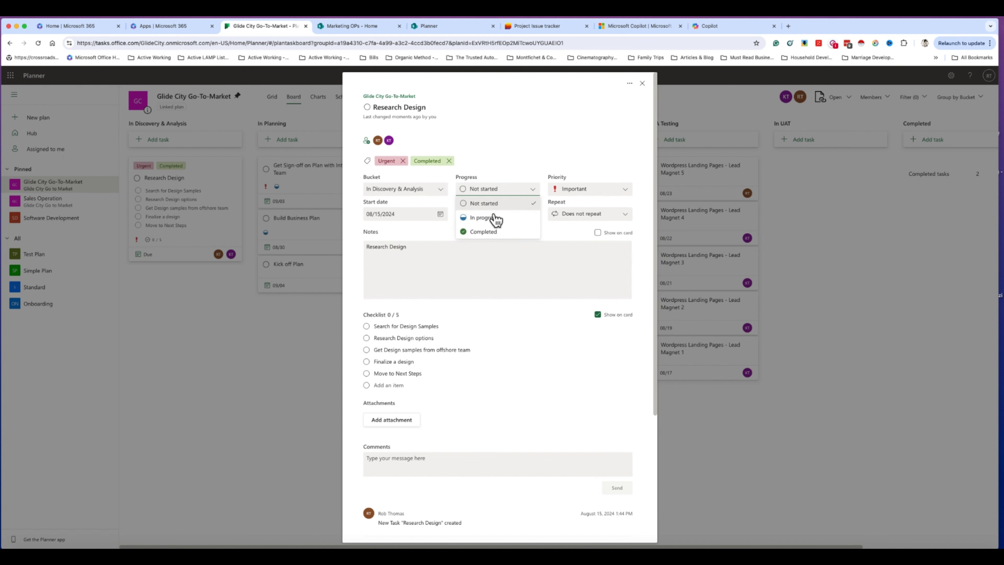
left_click(489, 217)
left_click(496, 193)
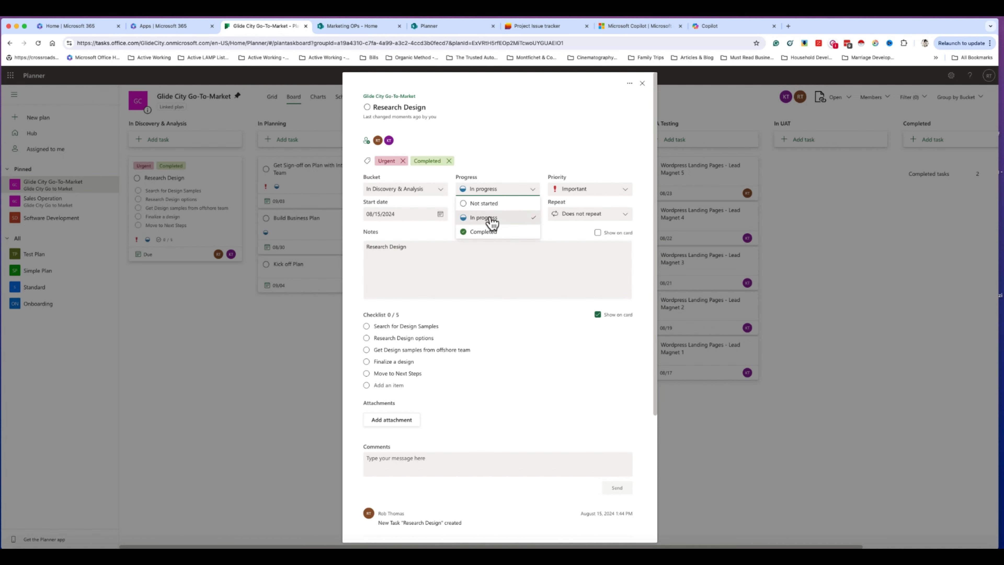
left_click(491, 218)
Set the task's due date to 08/22/2024 while checking the available priority, start date and repeat options
left_click(587, 191)
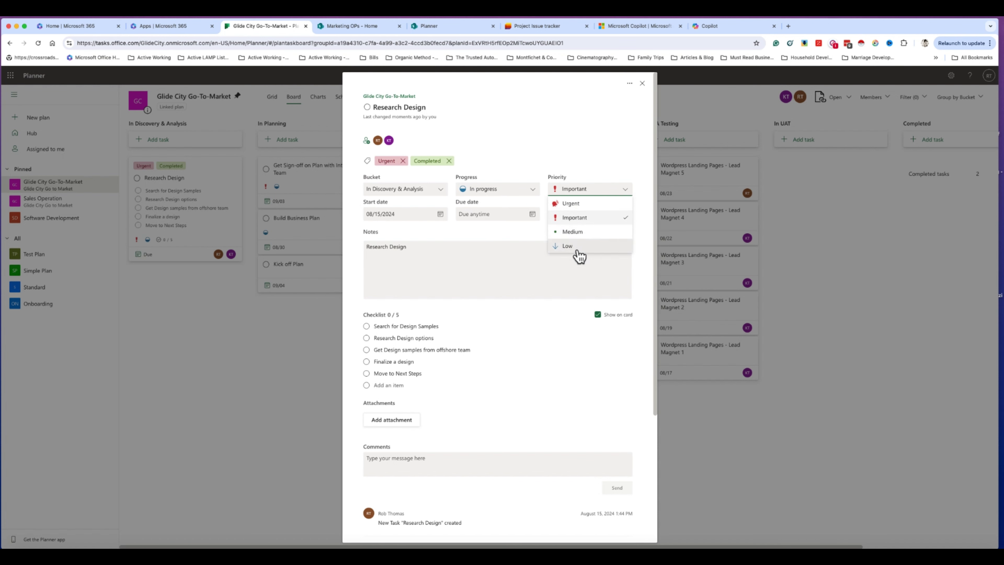
left_click(400, 214)
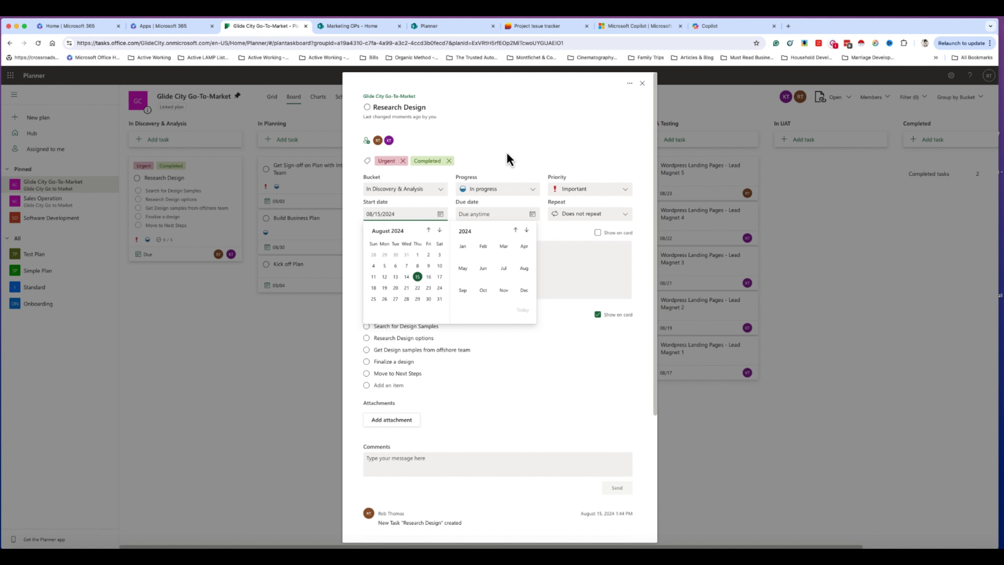
left_click(494, 214)
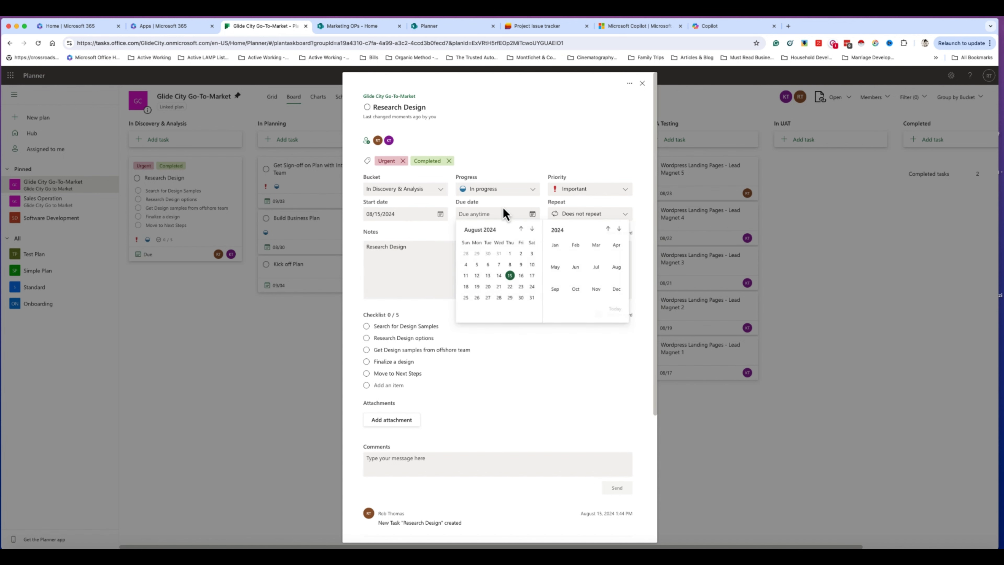
left_click(511, 288)
left_click(587, 215)
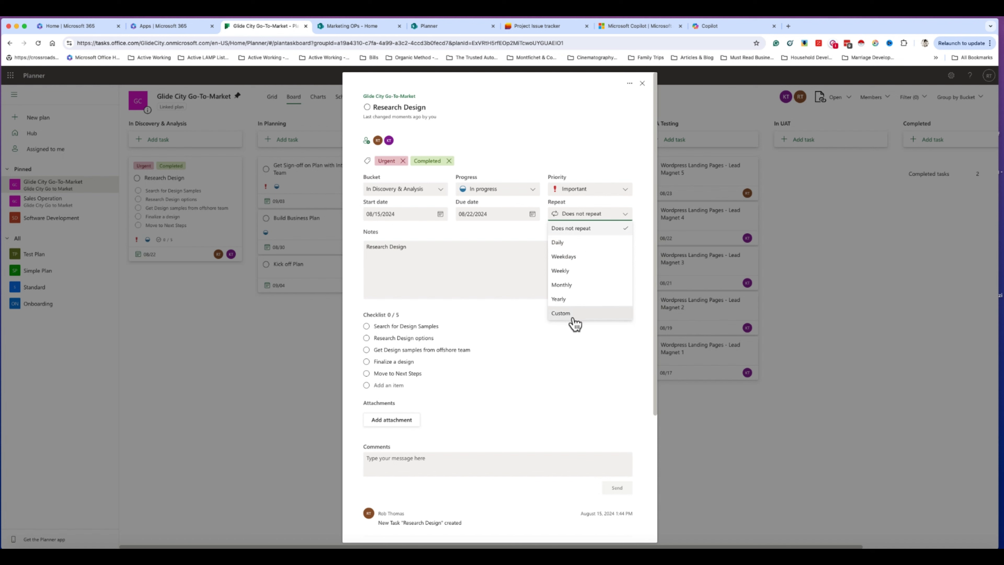
left_click(455, 315)
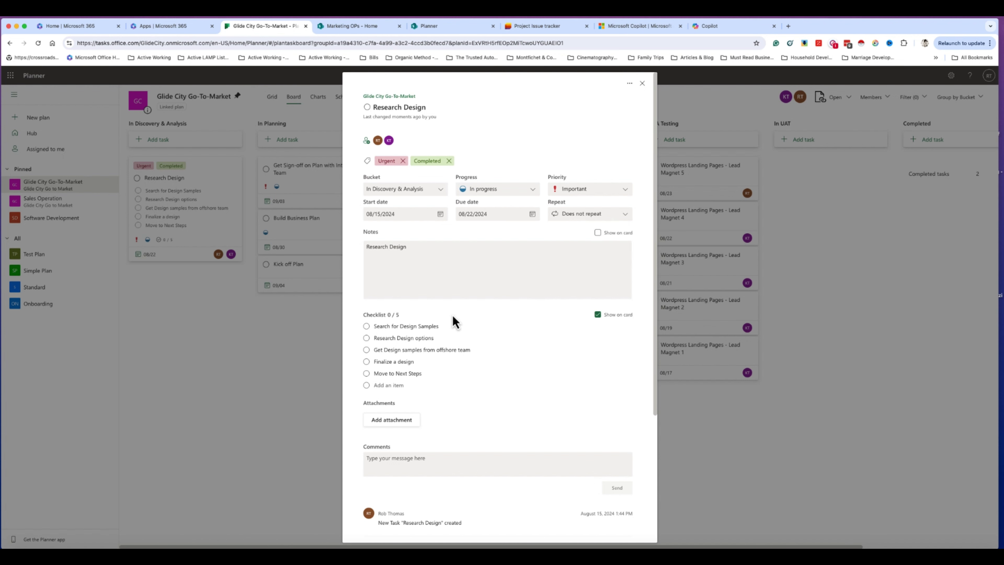
Add the checklist items Step 5 and Step 6 to the Research Design task, with Step 6 placed last
left_click(411, 249)
left_click_drag(412, 251, 382, 253)
left_click(397, 321)
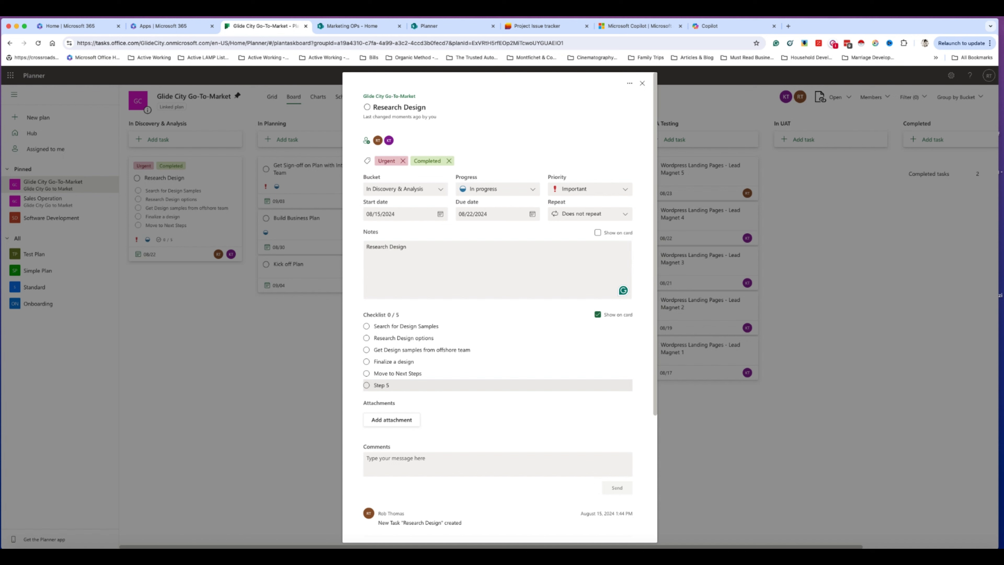
key("Return")
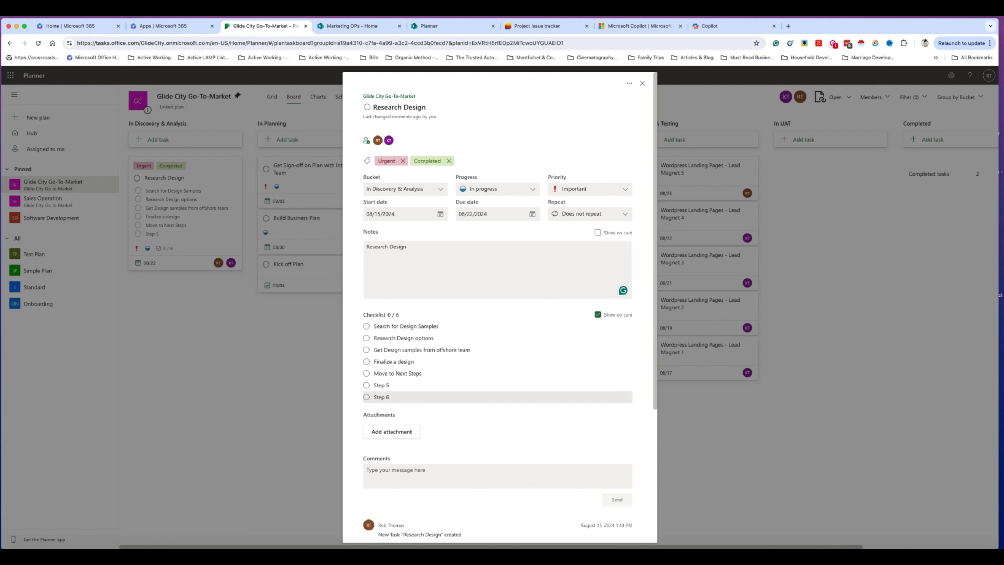
key("Return")
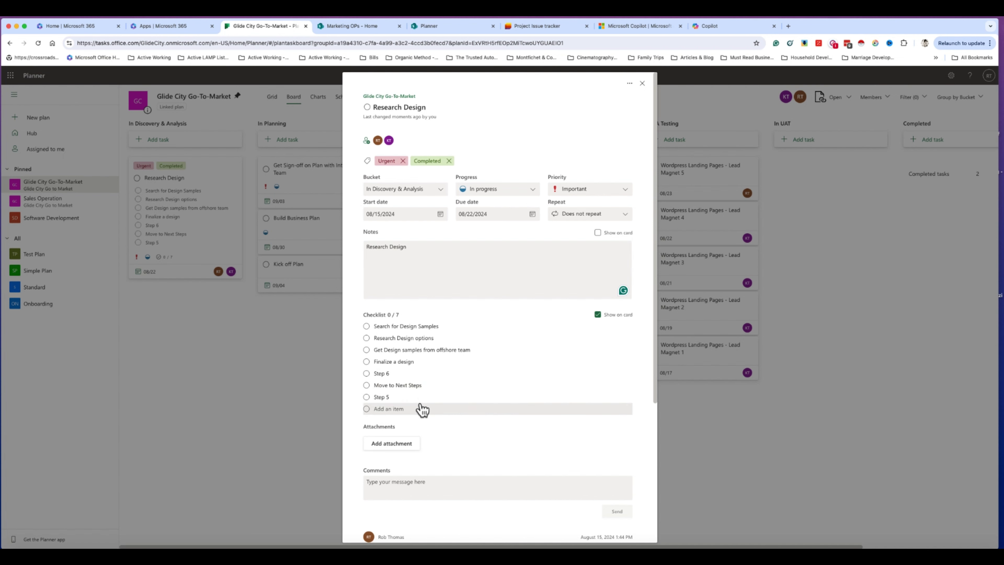
left_click_drag(399, 397, 456, 406)
Attach the image paris-7427636_1280.jpg from the computer's Downloads folder to the Research Design task
scroll(456, 405, "down", 3)
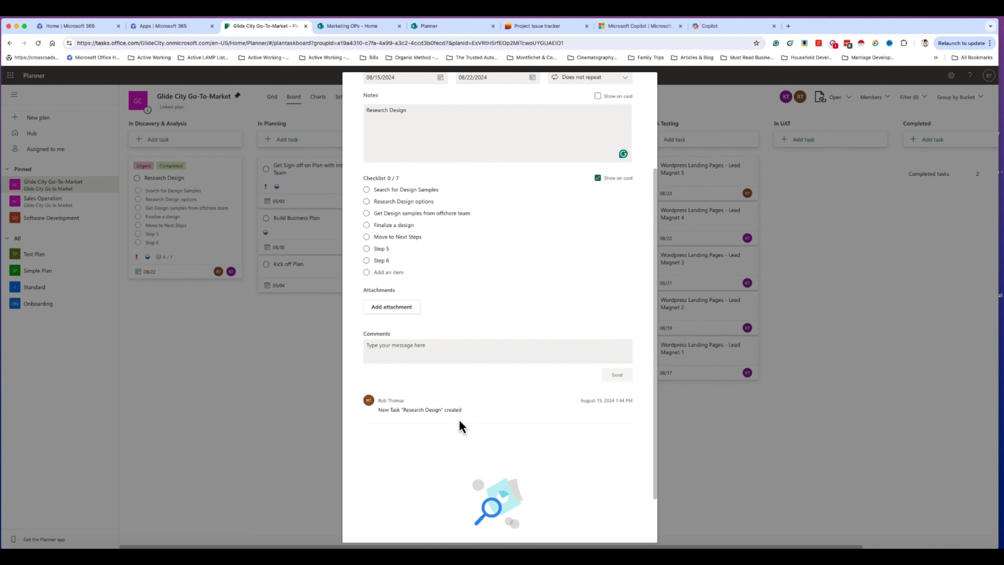
left_click(400, 310)
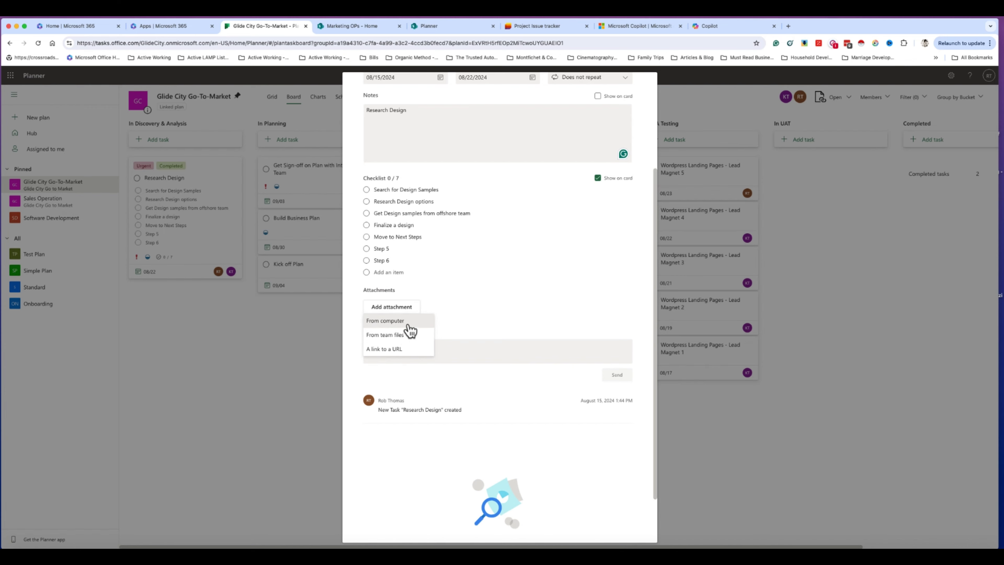
left_click(409, 324)
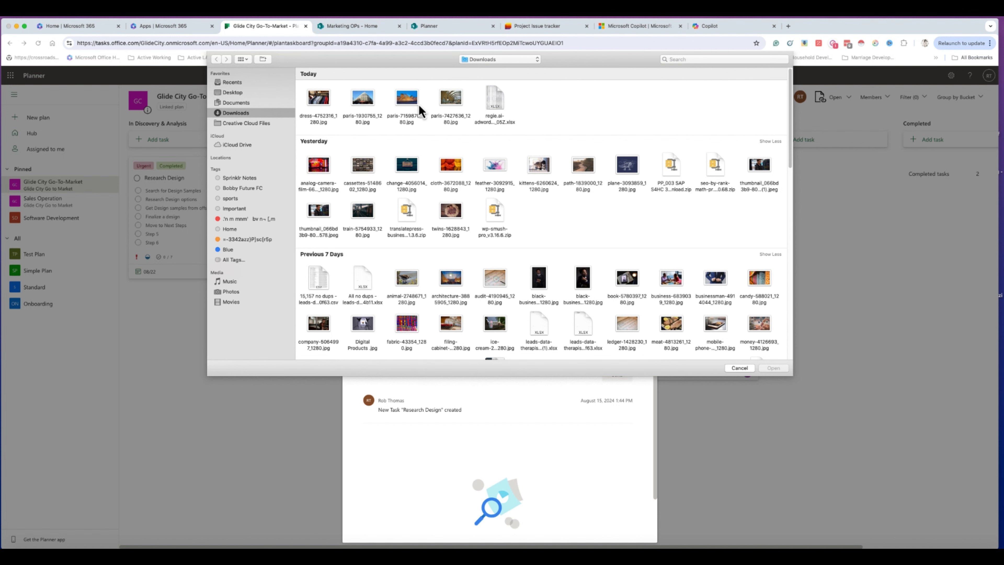
double_click(454, 105)
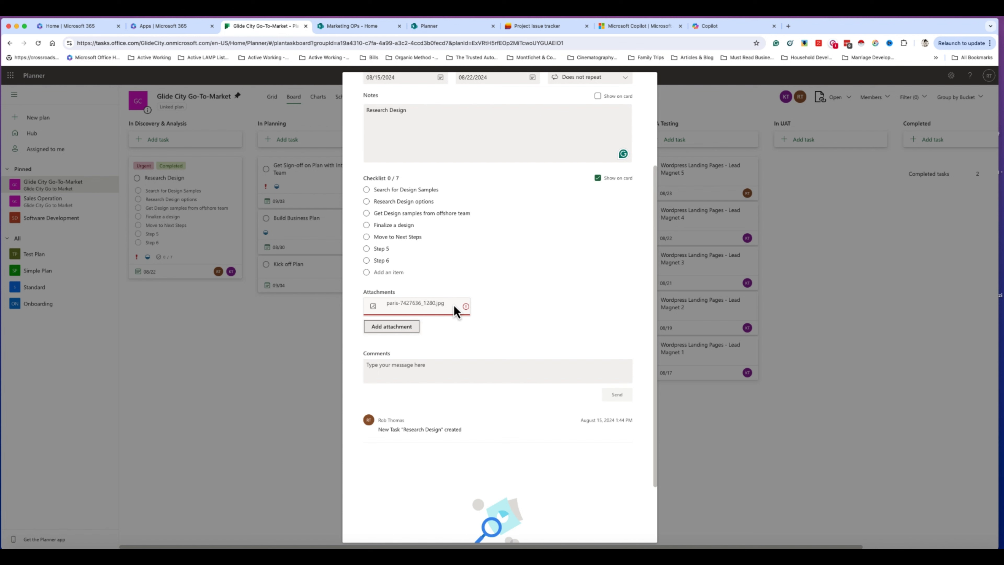
Post the comment "Made updates" on the Research Design task
left_click(410, 371)
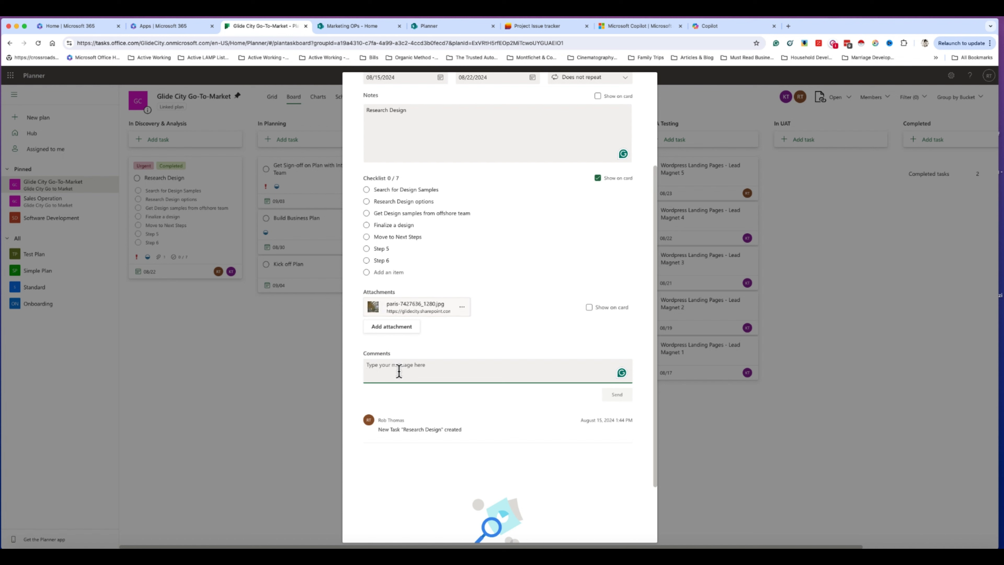
type("MAde updates")
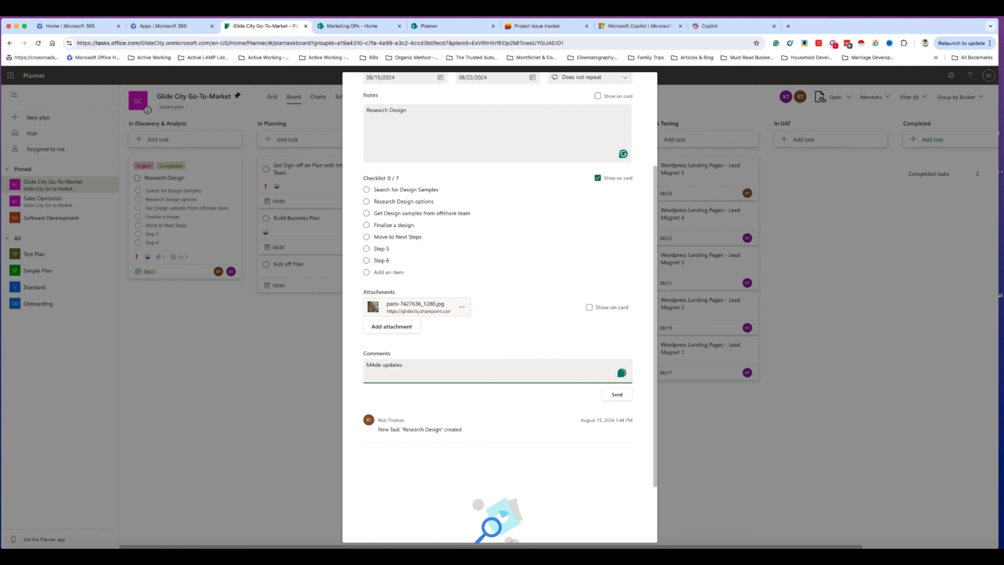
left_click(607, 395)
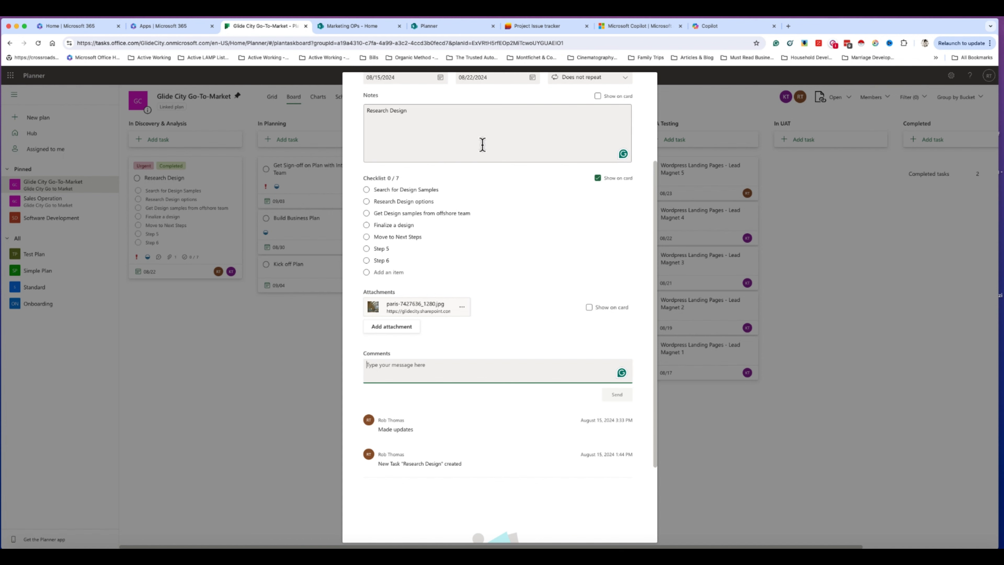
scroll(458, 235, "up", 4)
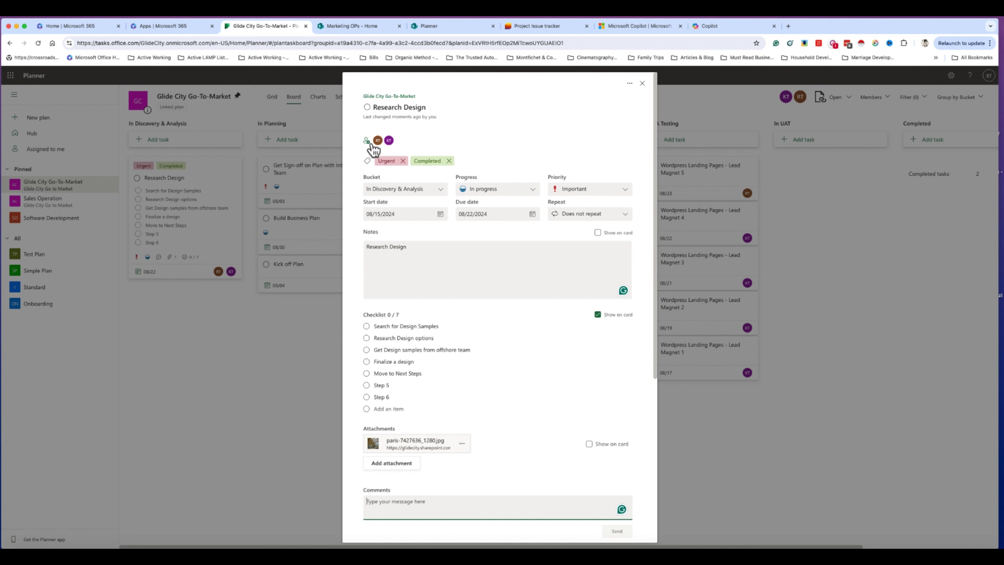
scroll(470, 224, "down", 6)
scroll(470, 223, "down", 1)
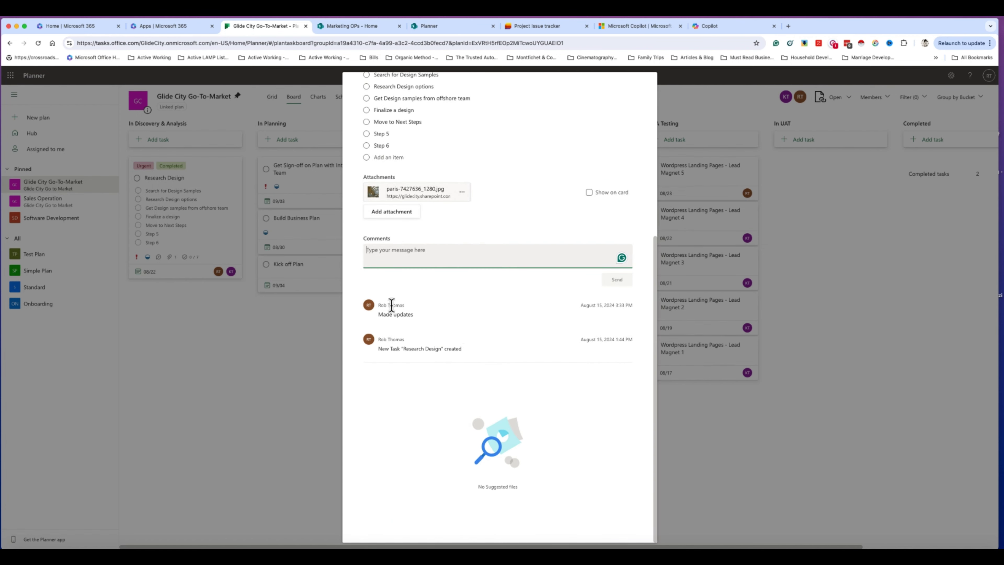
scroll(415, 289, "up", 6)
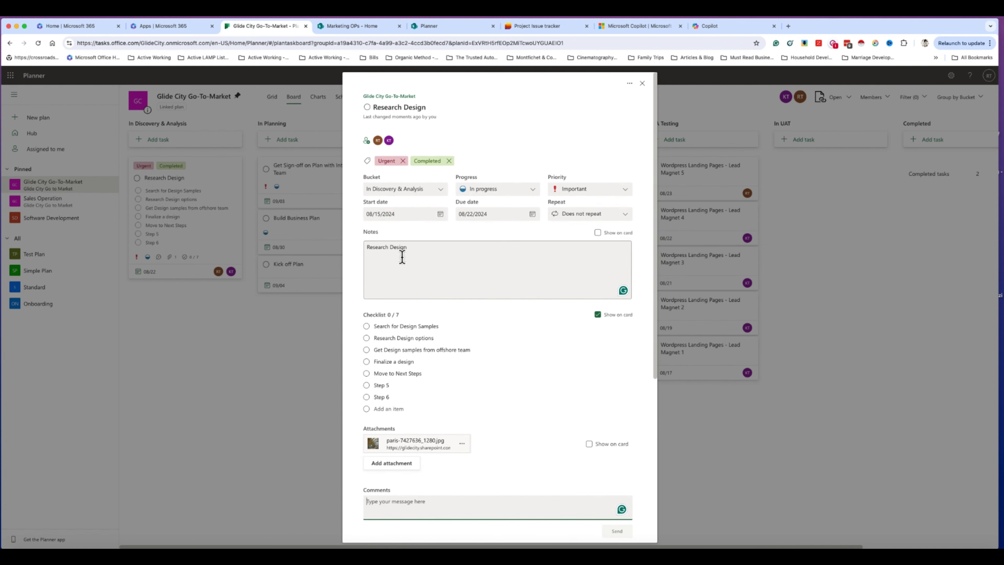
scroll(448, 384, "down", 4)
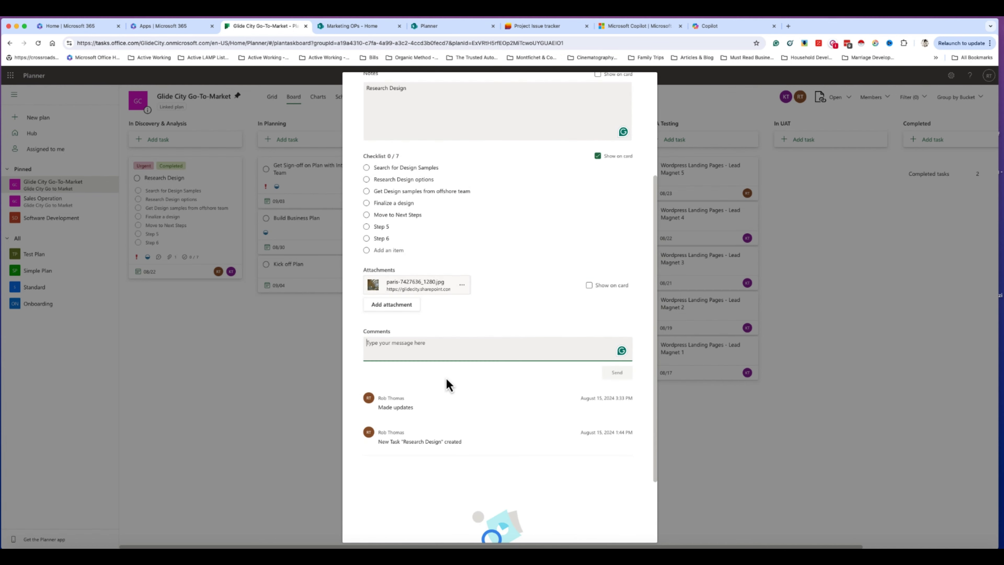
Mark the checklist items Search for Design Samples and Research Design options as complete in the Research Design task
scroll(410, 368, "up", 5)
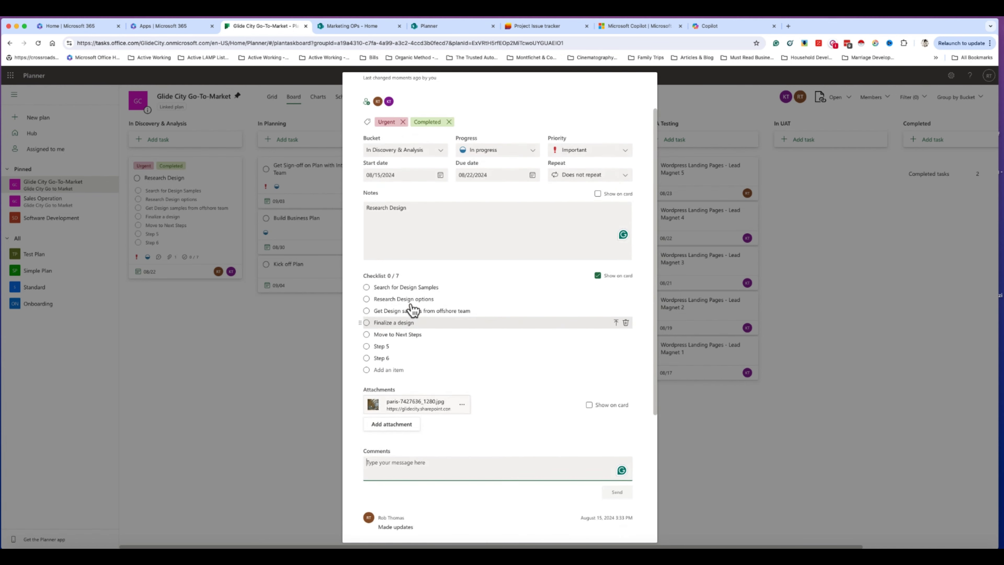
scroll(421, 435, "down", 5)
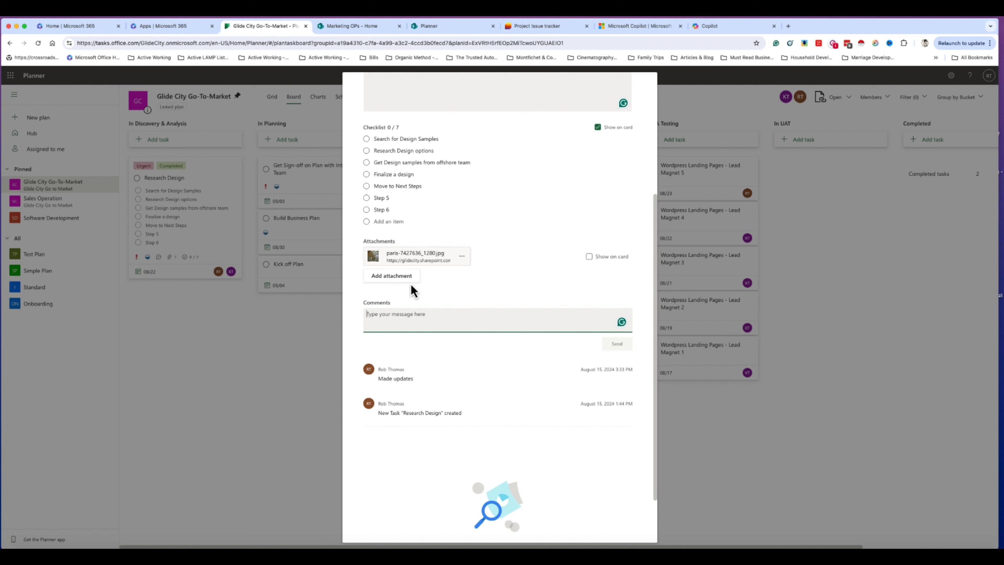
left_click(367, 138)
left_click(367, 150)
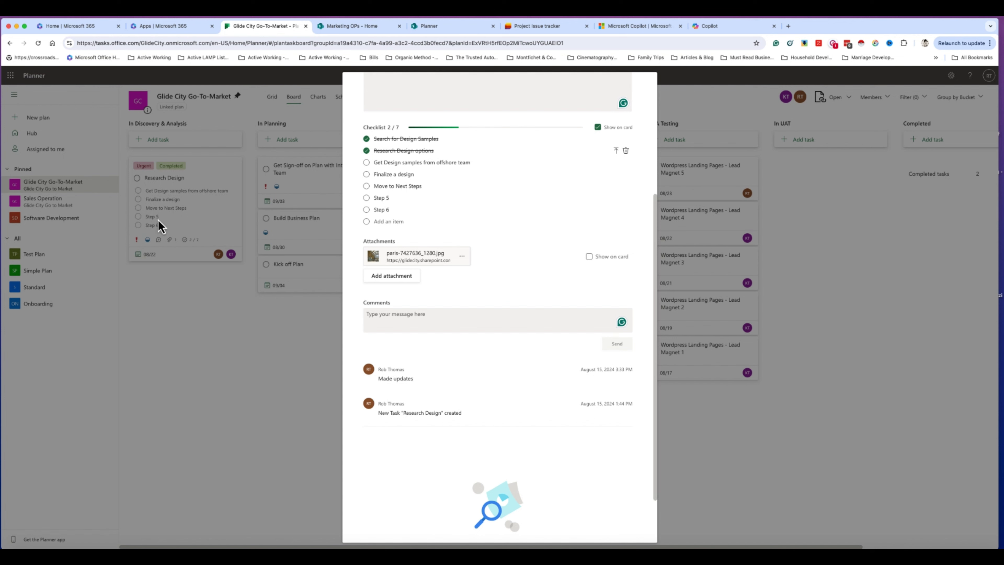
Switch the checklist's display on the card off and back on, and close the Research Design task's details
left_click(598, 127)
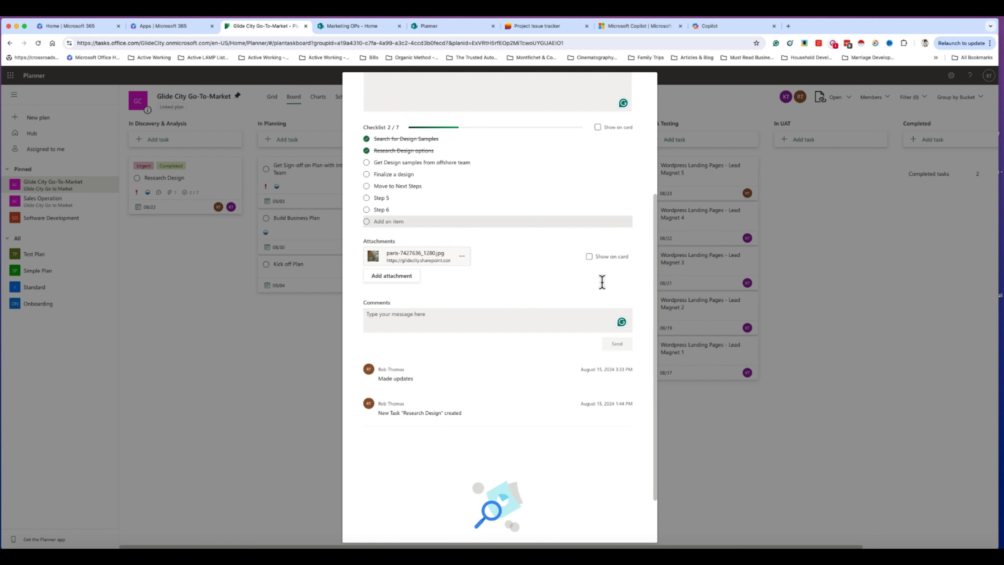
left_click(598, 127)
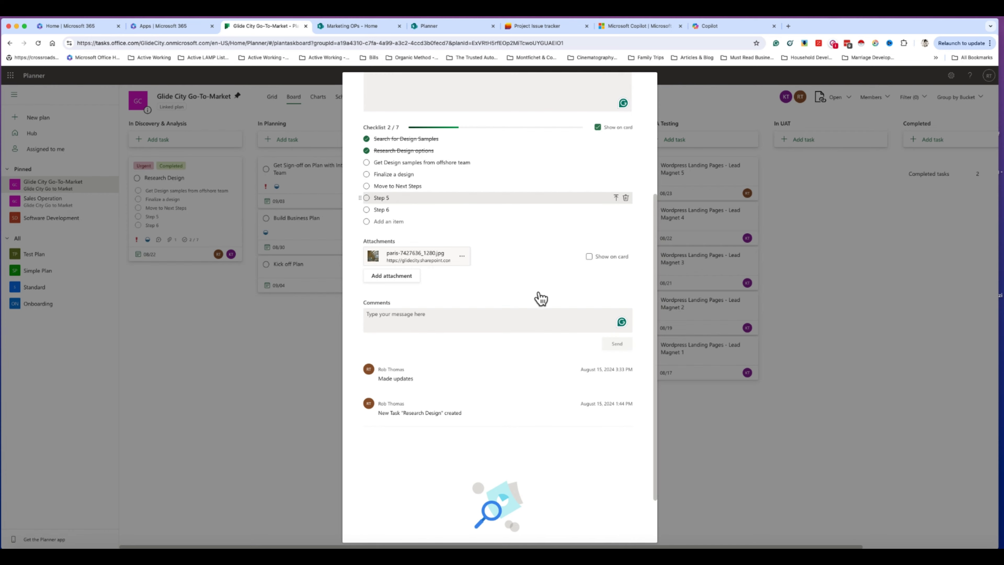
left_click(296, 374)
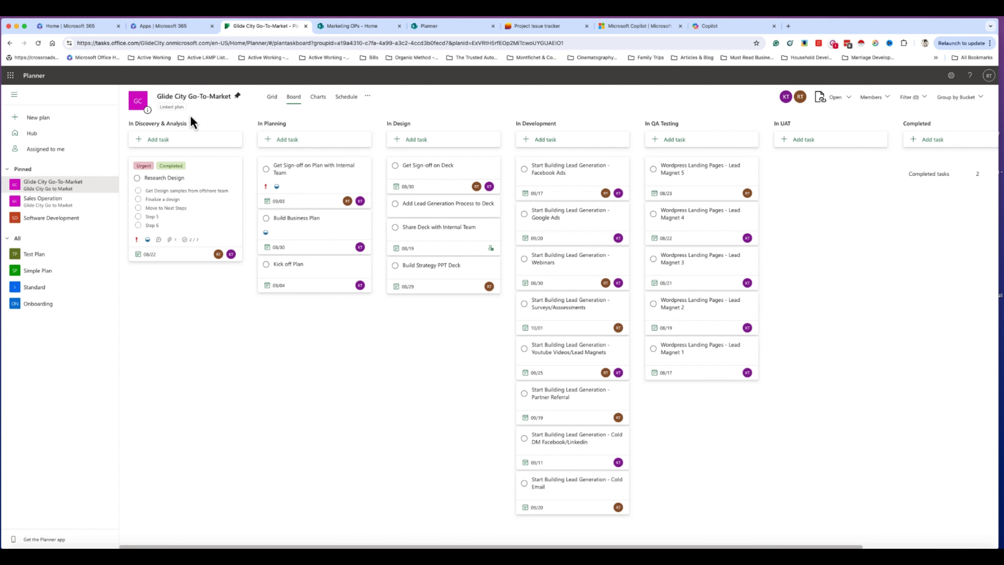
Begin a new task named Test 2 in the In Discovery & Analysis bucket
left_click(160, 139)
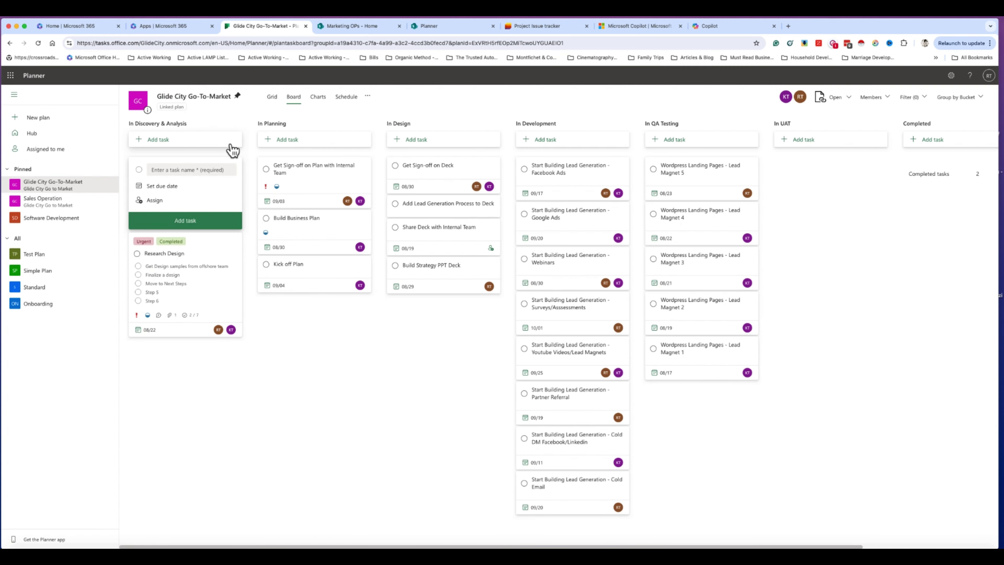
left_click(175, 170)
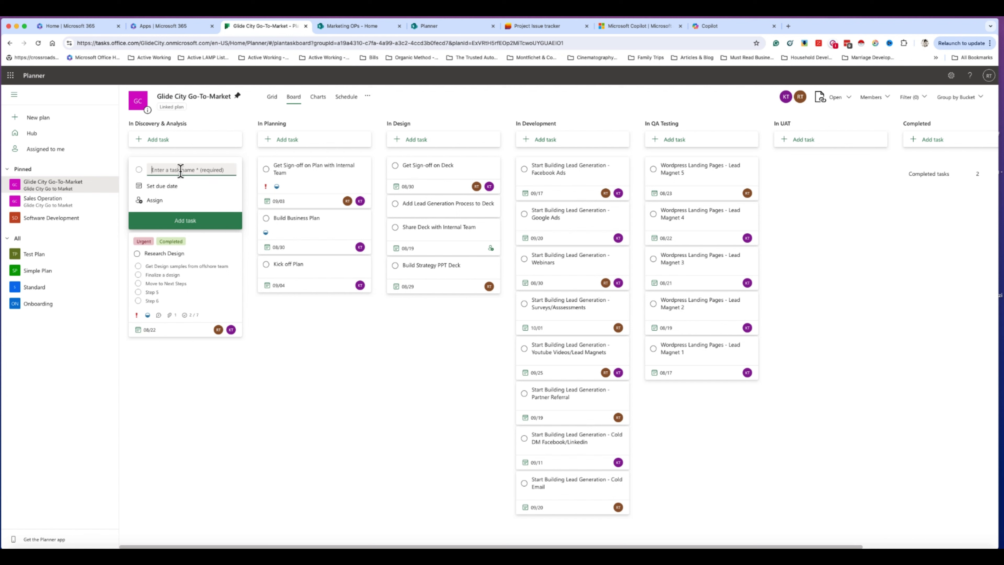
type("STe")
type("T")
key("BackSpace")
key("BackSpace")
type("Te")
Assign the new task to the plan member with initials RT, set its due date to 08/30, and add it to the bucket
left_click(174, 200)
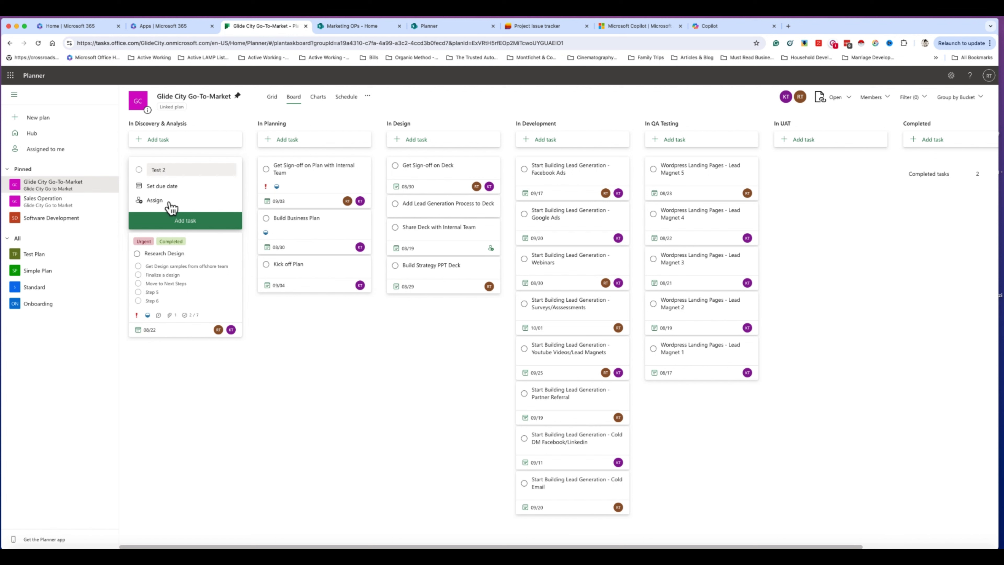
left_click(203, 267)
left_click(180, 188)
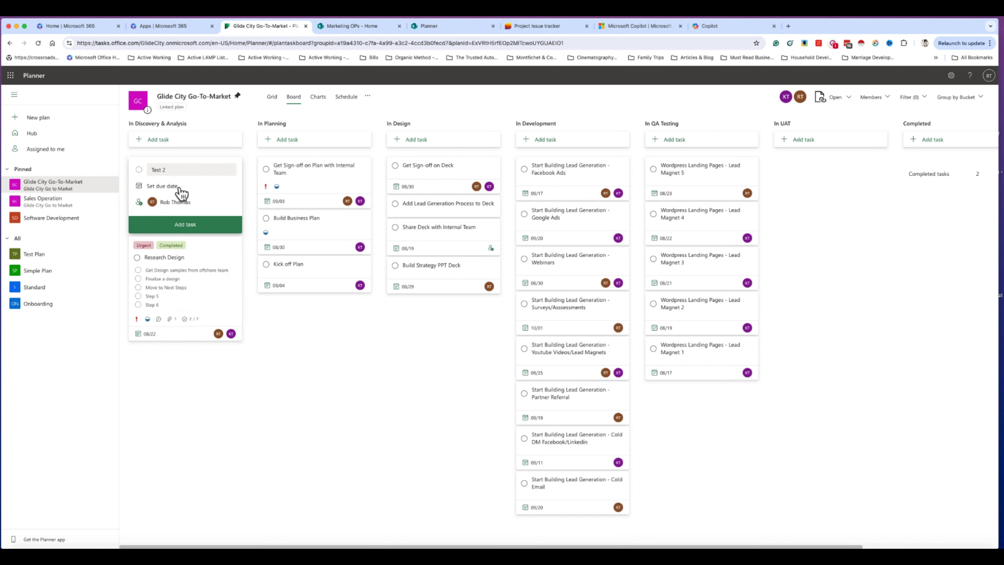
left_click(200, 269)
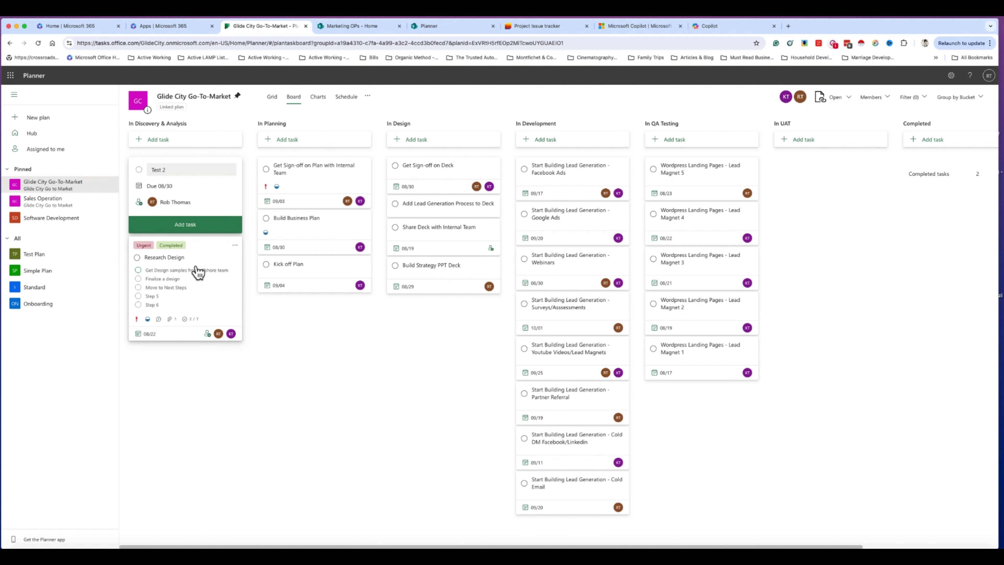
left_click(193, 225)
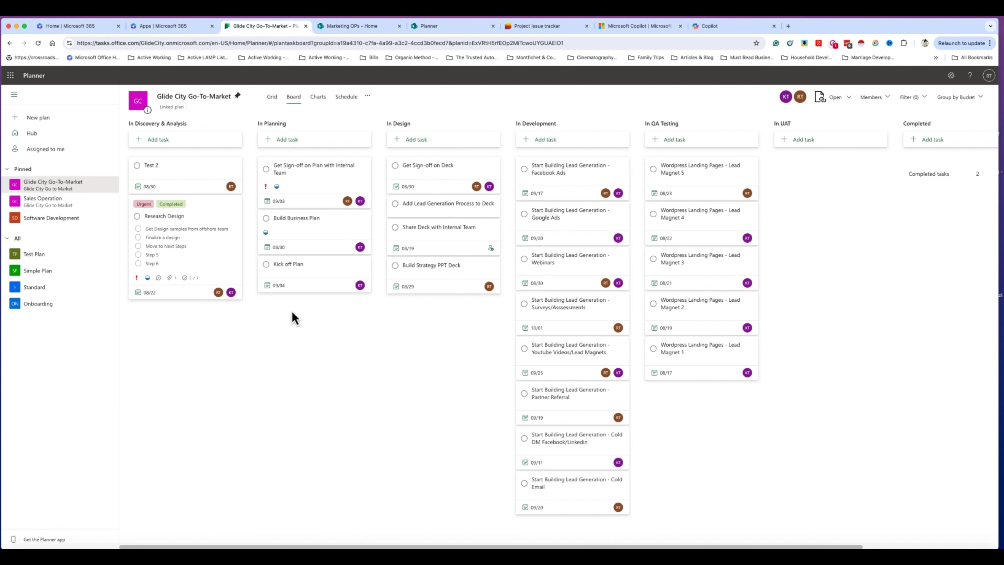
Move the Test 2 task to the end of the In Planning bucket and set its progress to In progress
left_click_drag(180, 168, 304, 340)
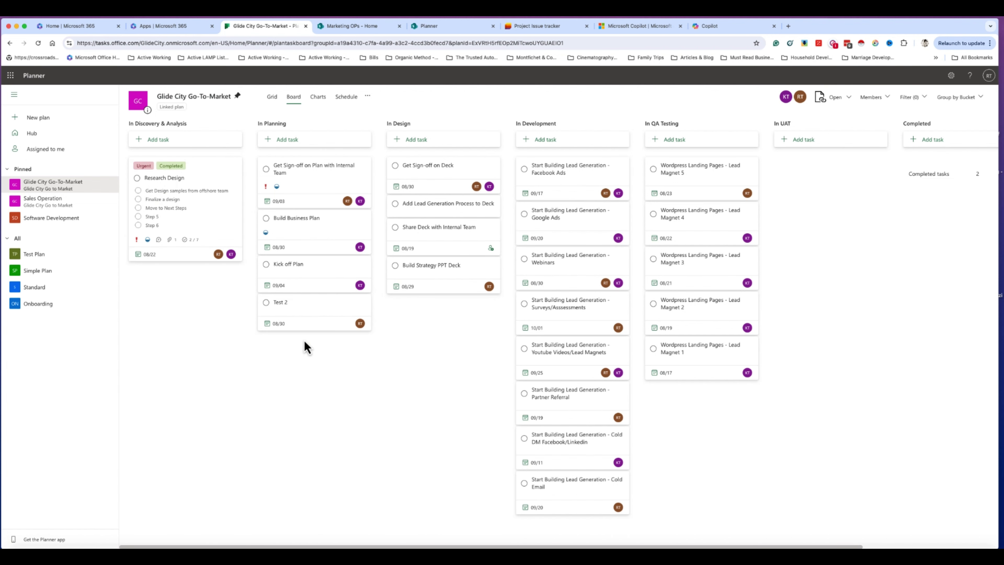
left_click(364, 317)
left_click(502, 189)
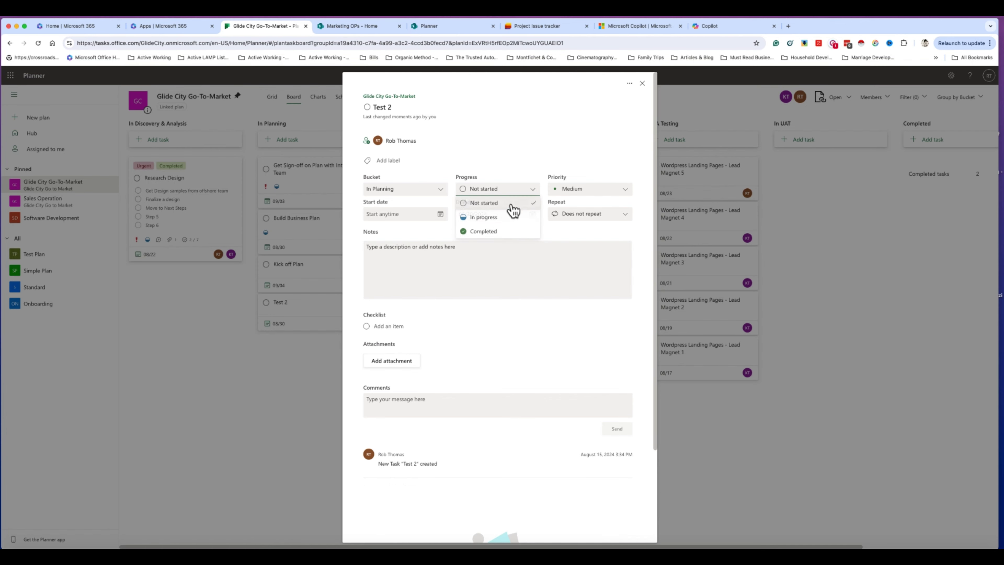
left_click(500, 218)
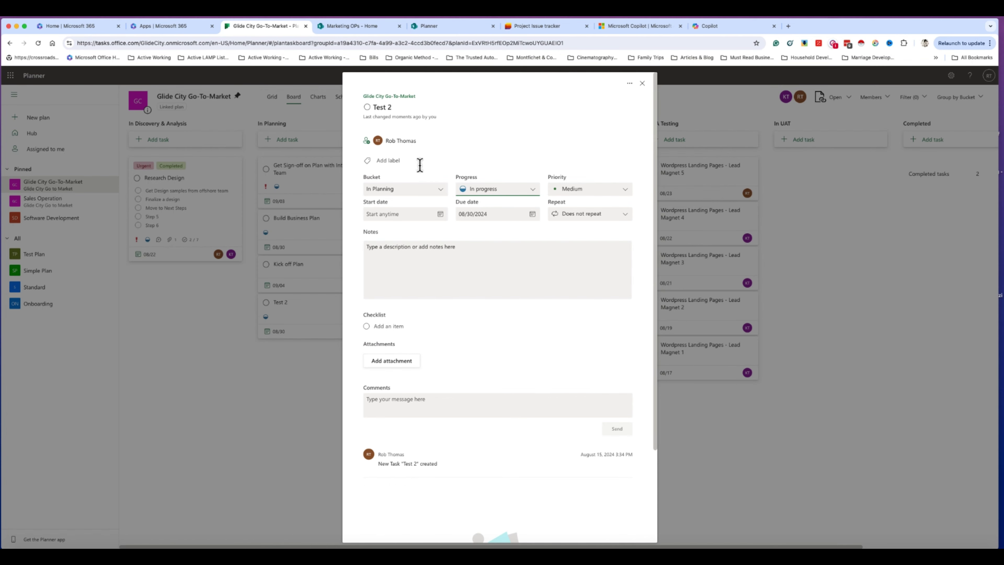
left_click(641, 85)
View the assignment options for the Test 2 task and close them without changing the assignee
left_click(364, 303)
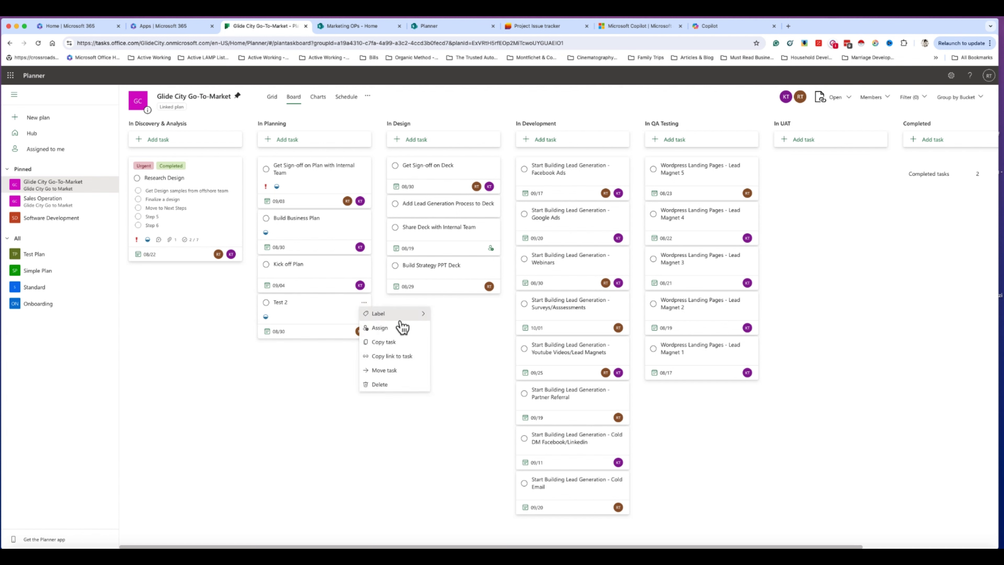
left_click(393, 330)
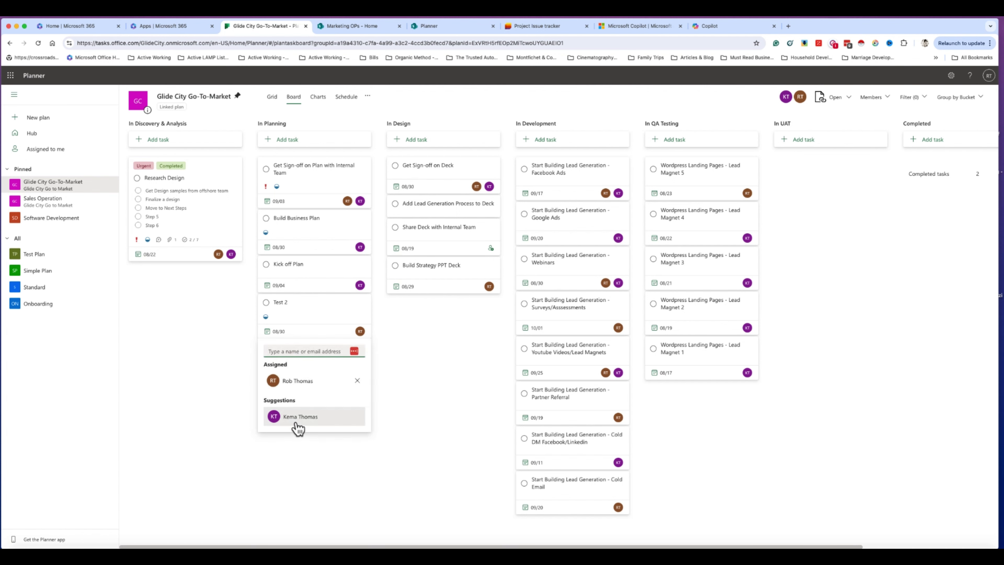
left_click(392, 387)
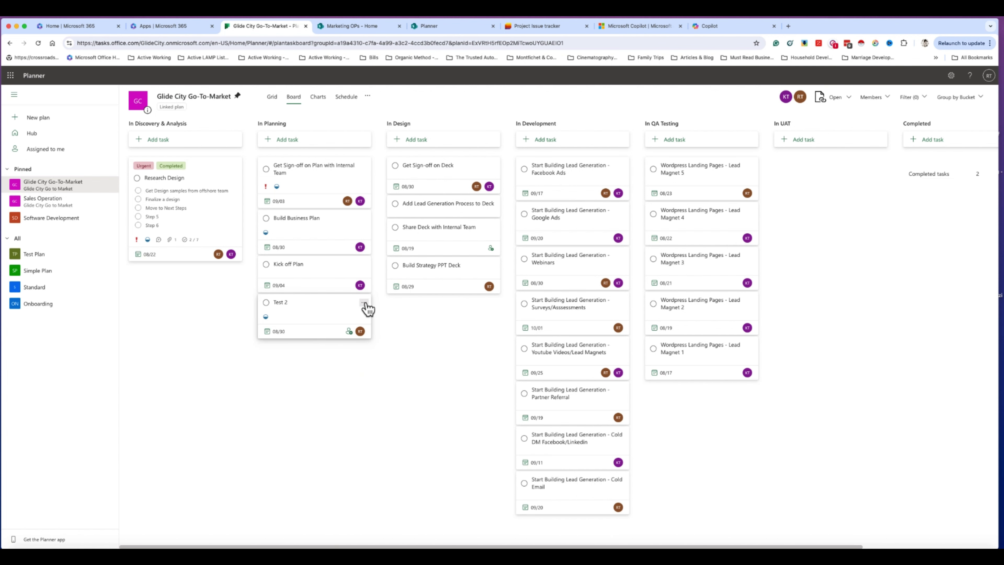
Set up a copy of Test 2 named Test 3 in the In Discovery & Analysis bucket, including assignment, progress and dates
left_click(363, 303)
left_click(383, 341)
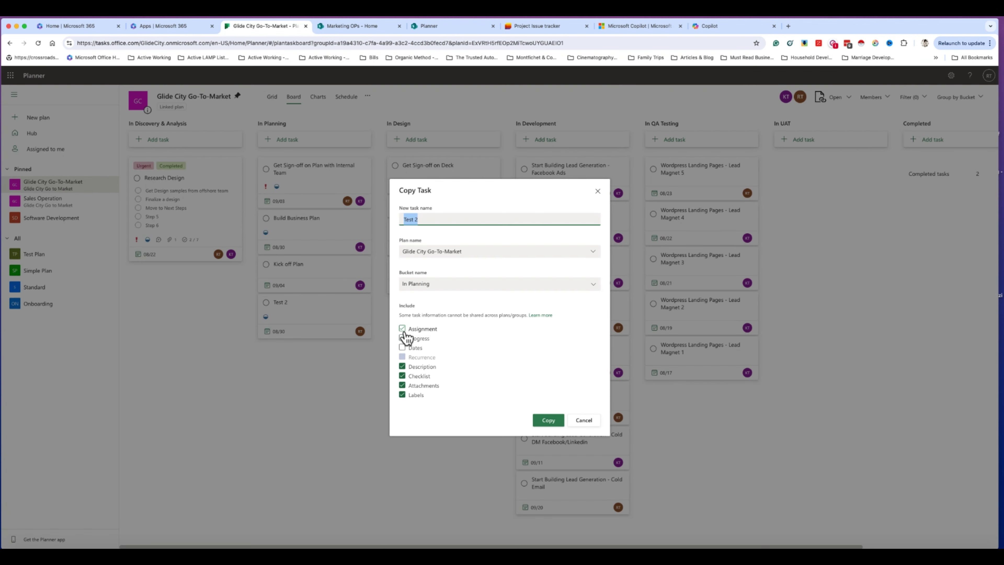
left_click(402, 348)
left_click(405, 349)
left_click(424, 220)
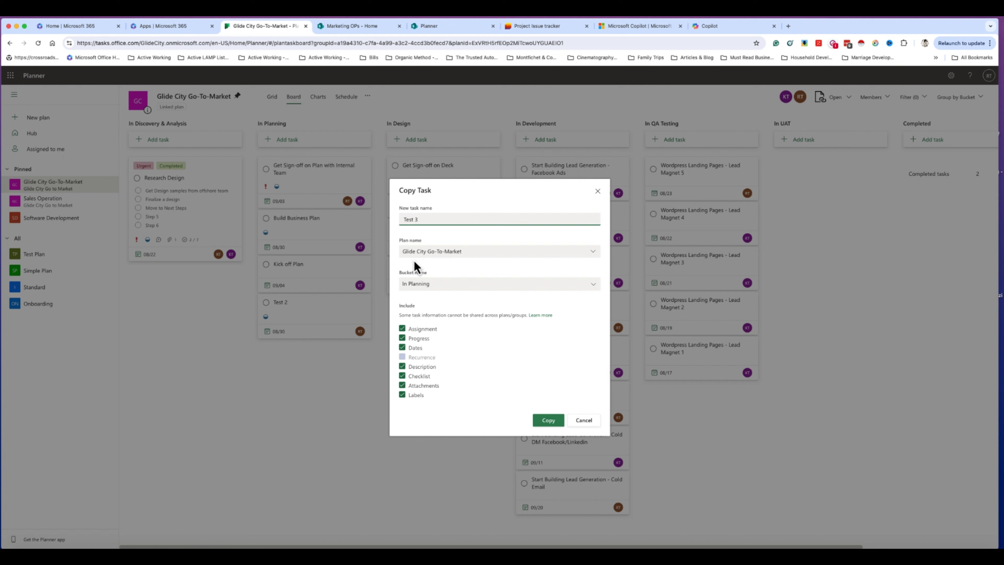
type("3")
left_click(419, 291)
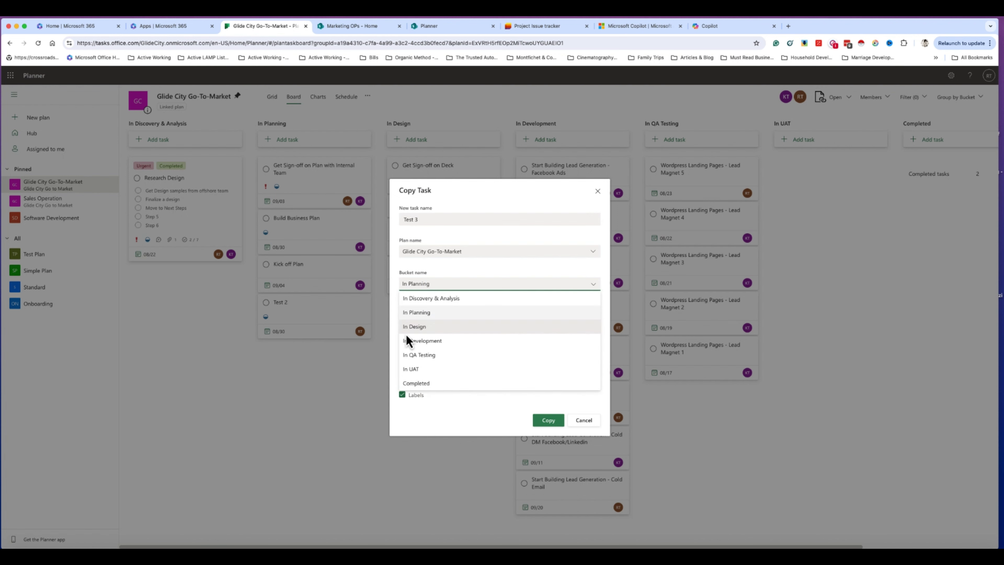
left_click(427, 299)
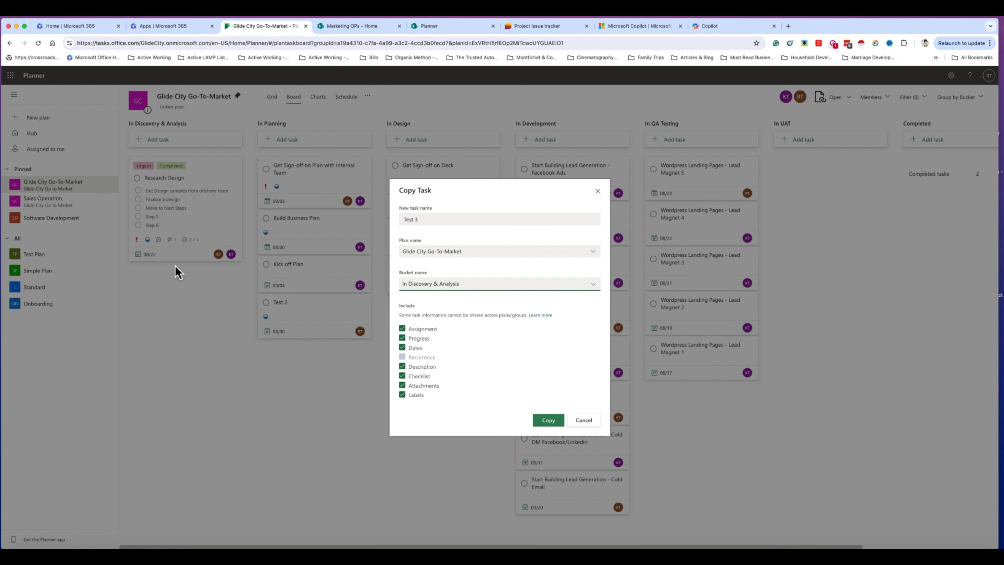
Exclude dates, attachments and labels from the Test 3 copy, keep assignment, progress, description and checklist, and create it
left_click(403, 329)
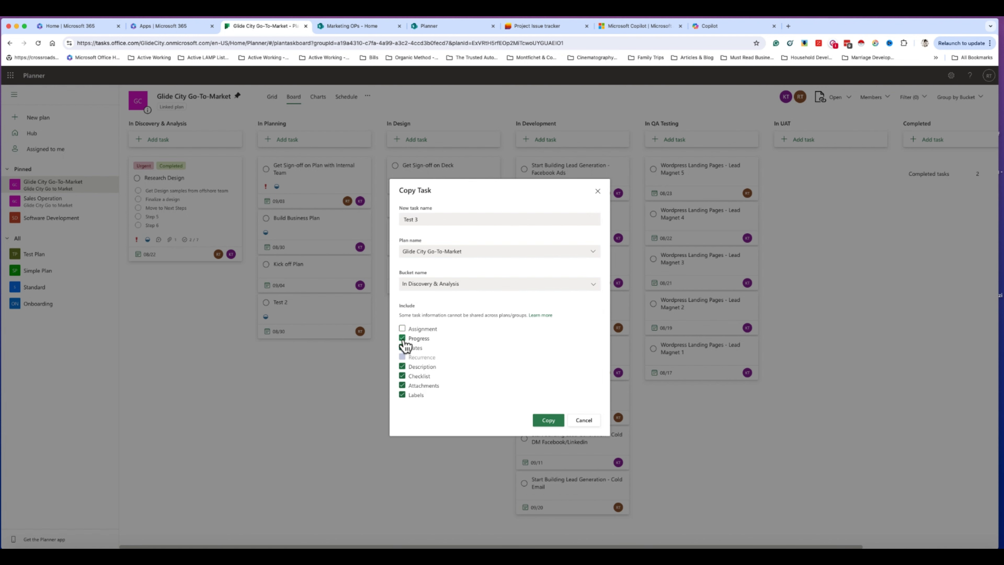
left_click(402, 339)
left_click(402, 329)
left_click(402, 338)
left_click(402, 349)
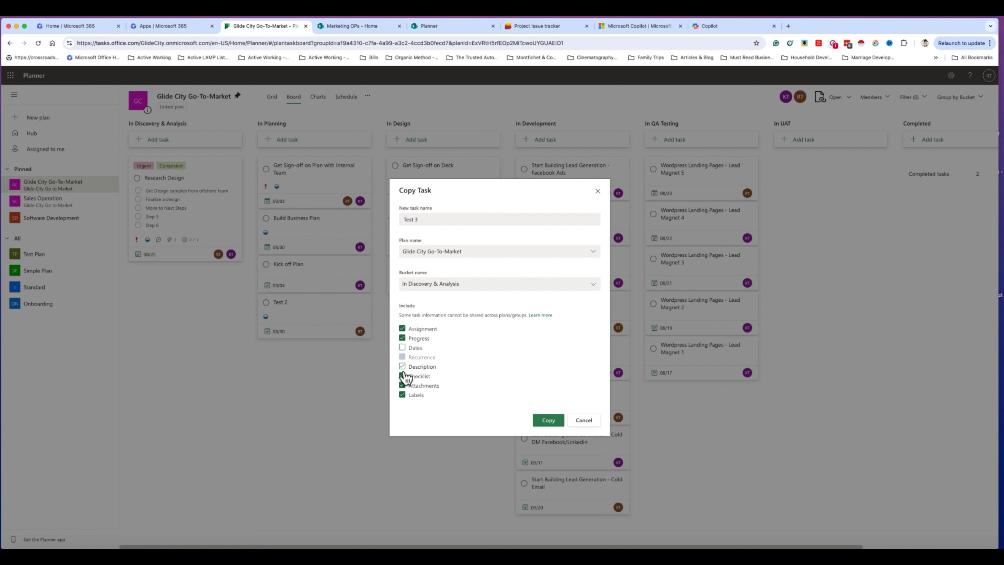
left_click(403, 379)
left_click(403, 377)
left_click(548, 420)
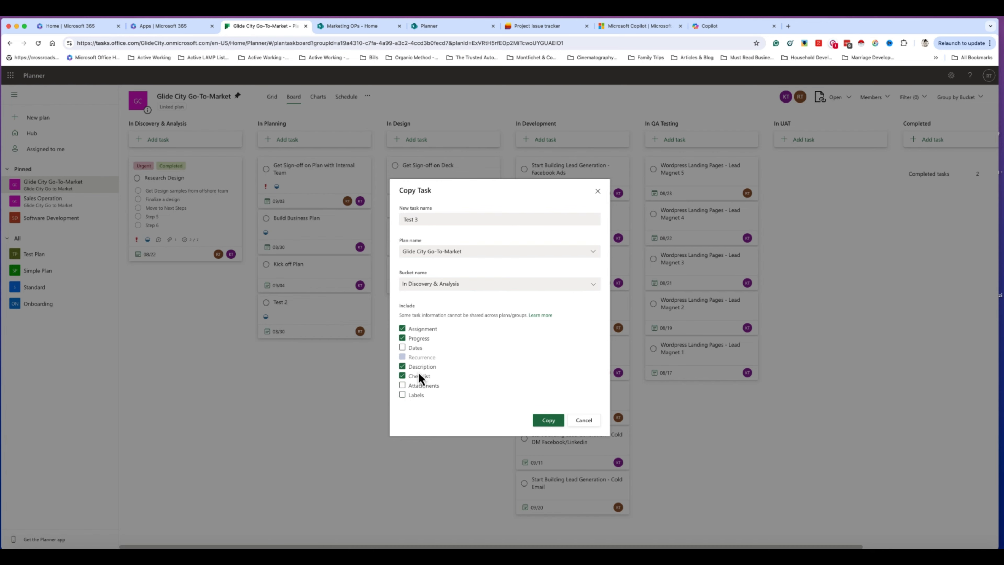
Place the Test 3 task below Research Design in its bucket and review its details
left_click_drag(183, 180, 188, 283)
left_click(239, 304)
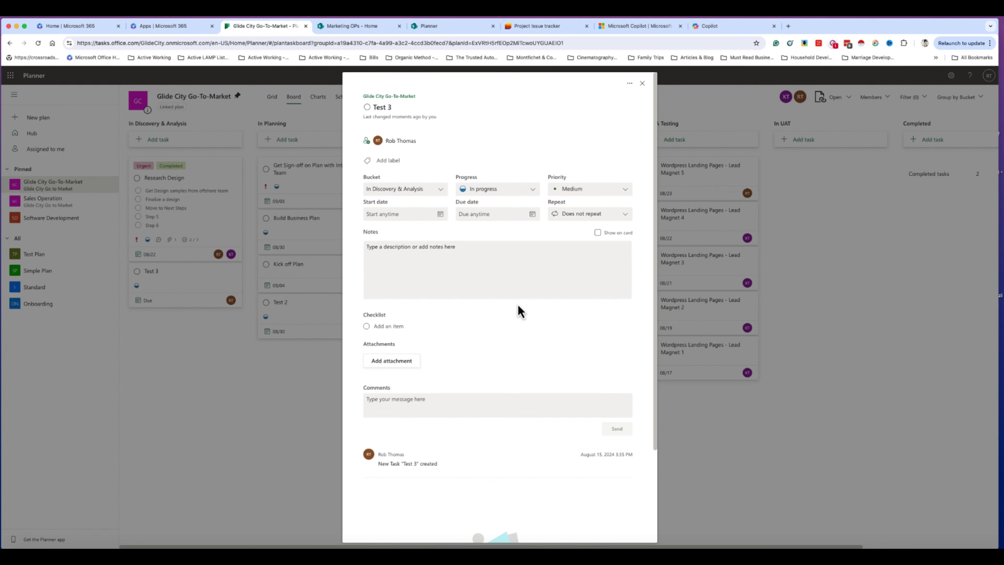
left_click(642, 84)
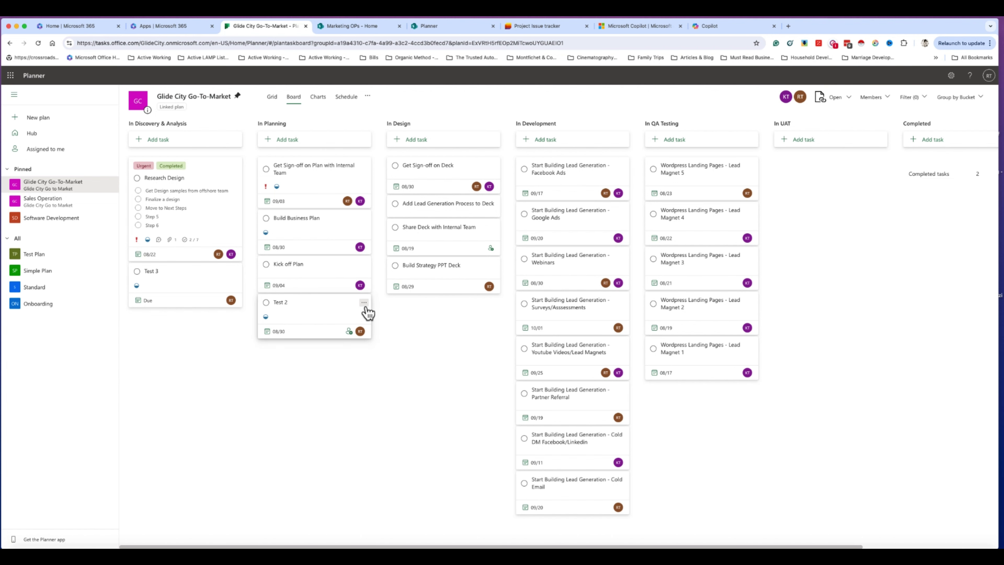
Copy the Test 2 task as Test 4 within the In Planning bucket, also including assignment, progress and dates
left_click(364, 303)
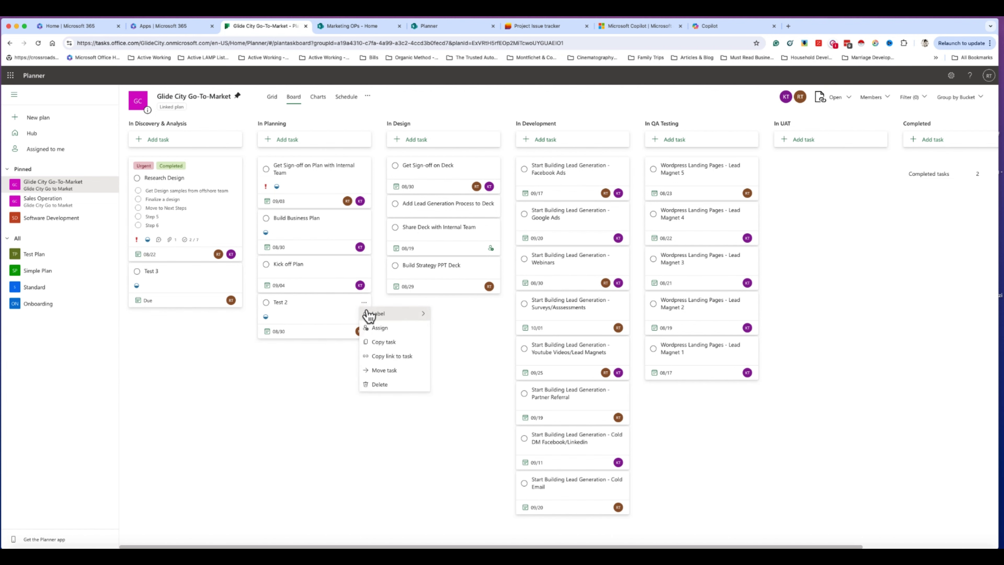
left_click(403, 344)
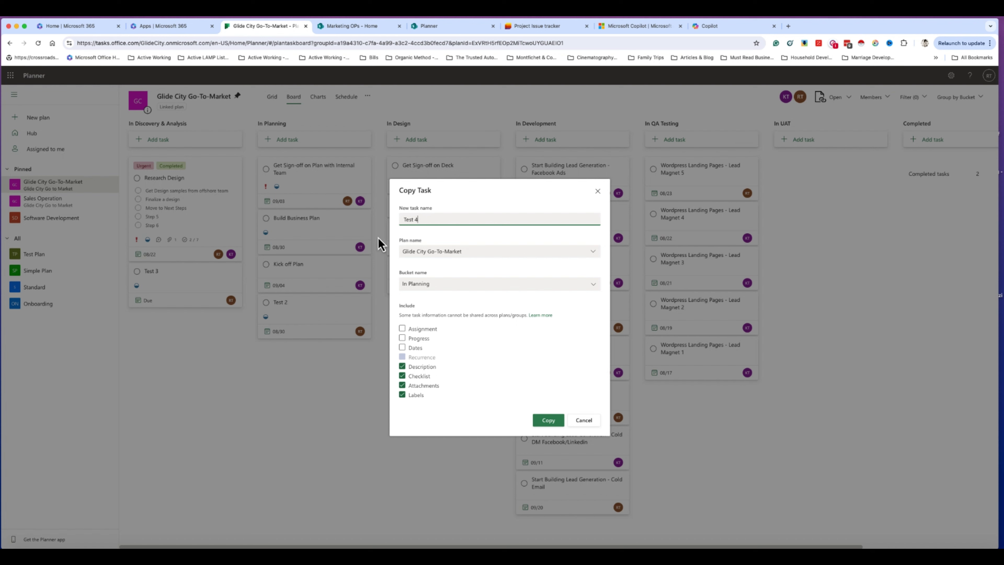
type("Test 4")
left_click(402, 328)
left_click(402, 338)
left_click(403, 347)
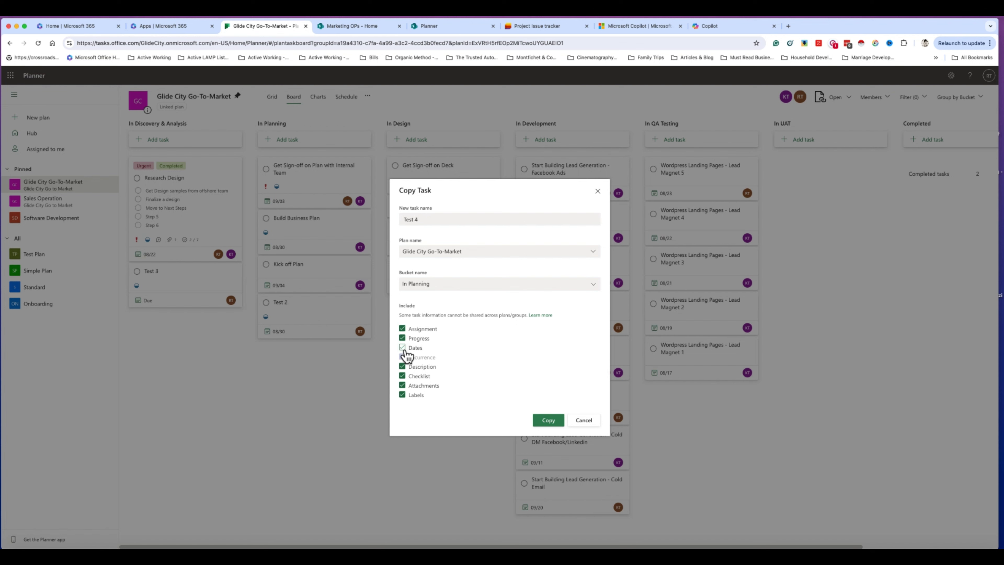
left_click(544, 421)
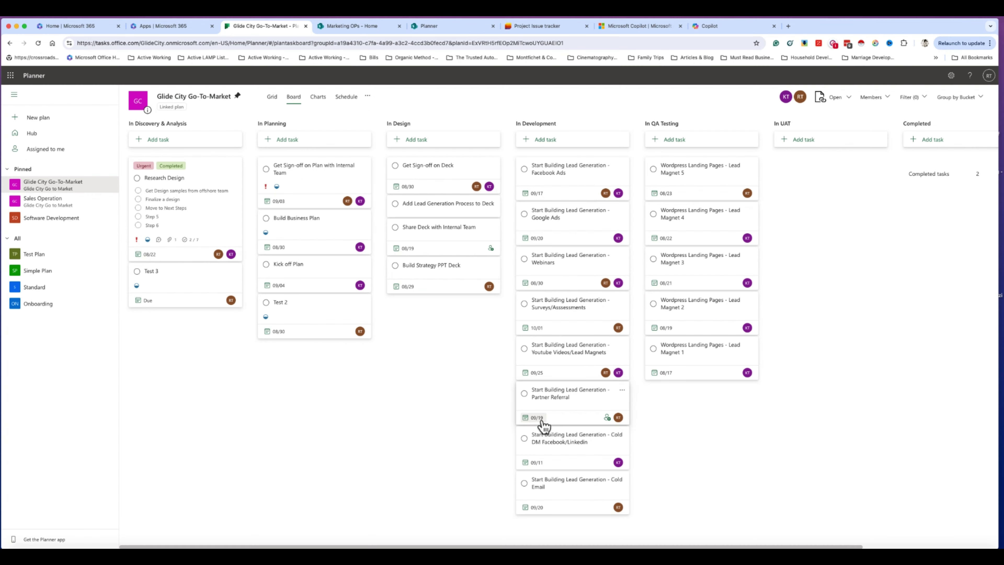
Review the details of the Test 4 task to check which fields were copied
left_click(350, 360)
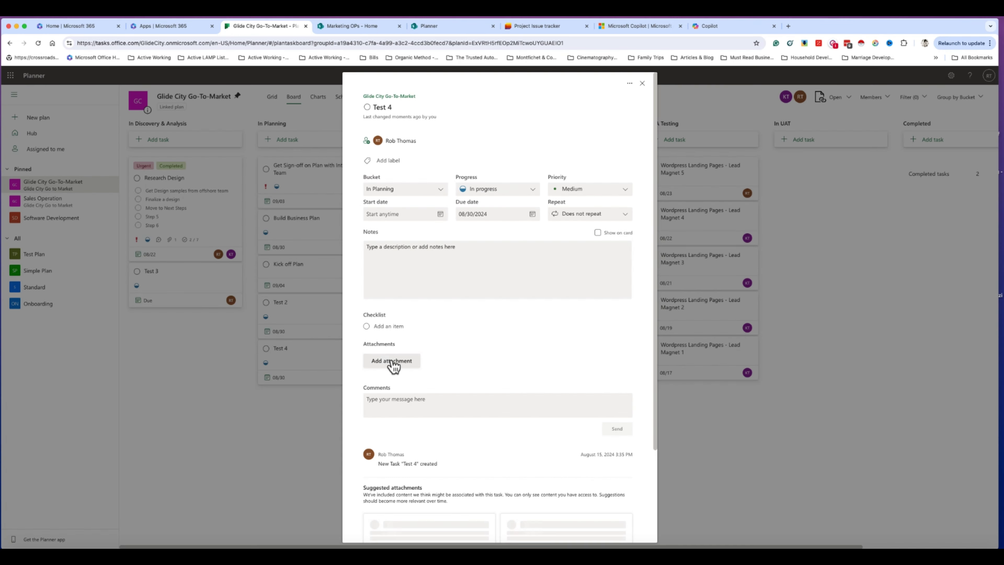
scroll(407, 427, "down", 3)
scroll(404, 368, "up", 3)
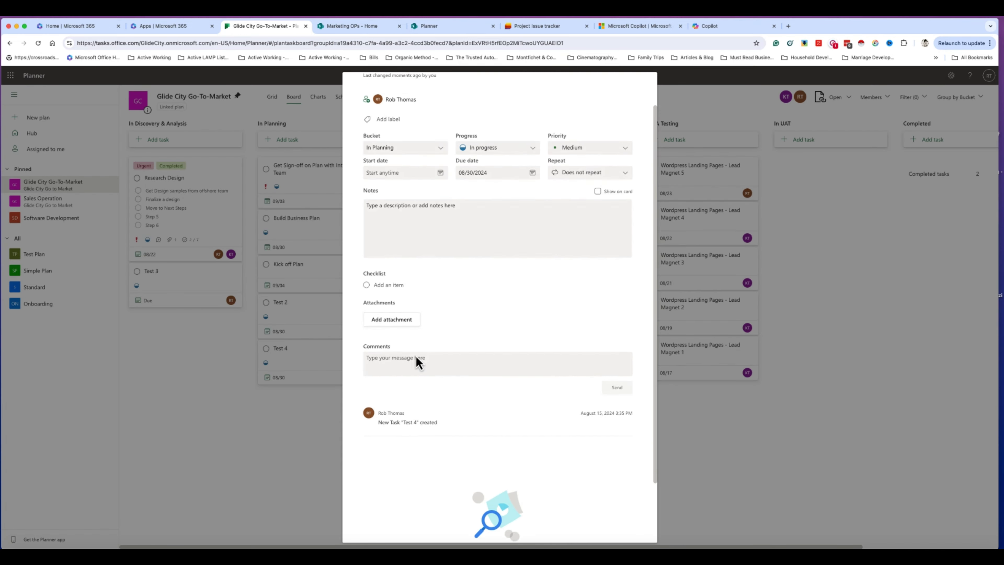
left_click(642, 84)
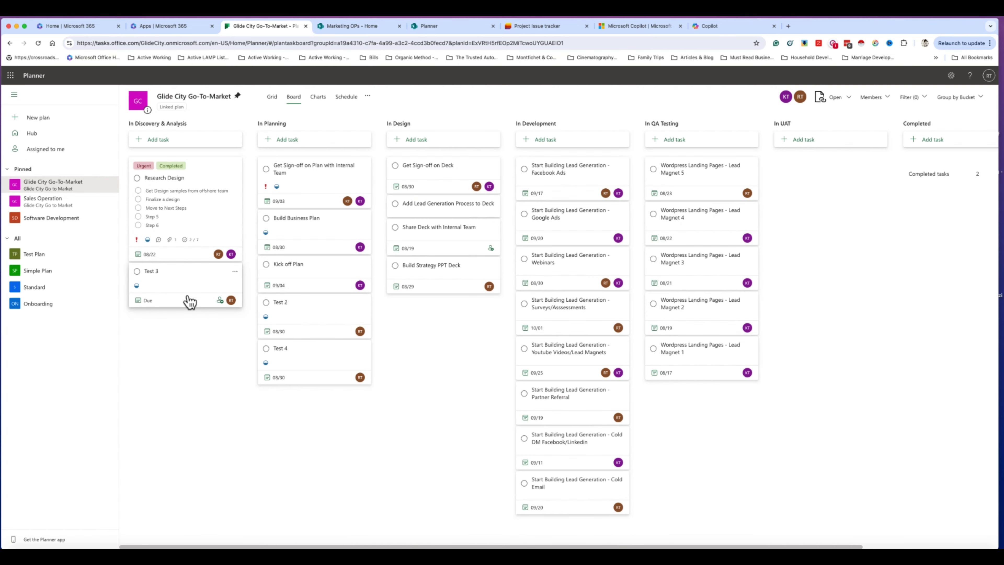
Delete the Test 4 task from the In Planning bucket
left_click(364, 348)
left_click(379, 430)
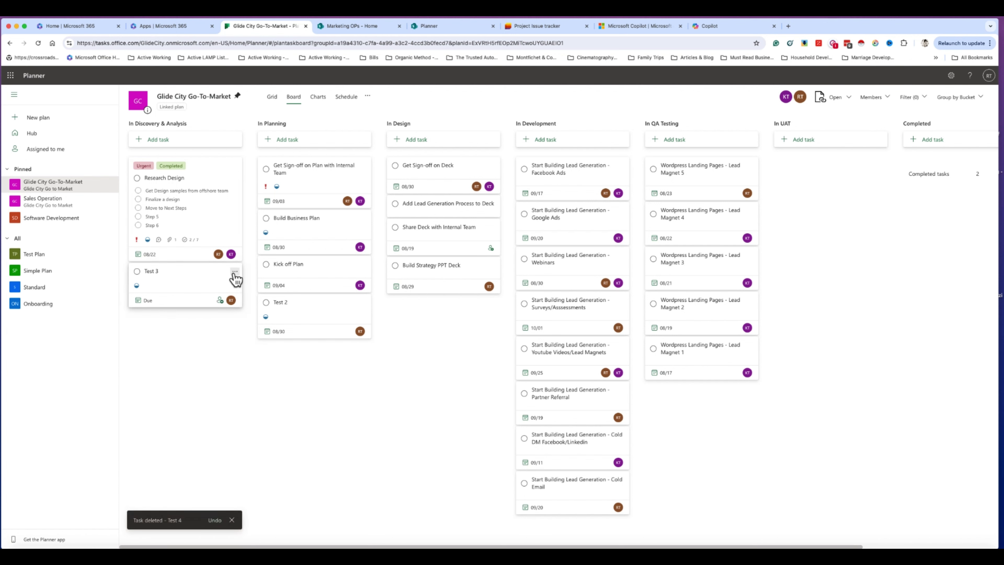
Delete the Test 3 task from the In Discovery & Analysis bucket
left_click(235, 272)
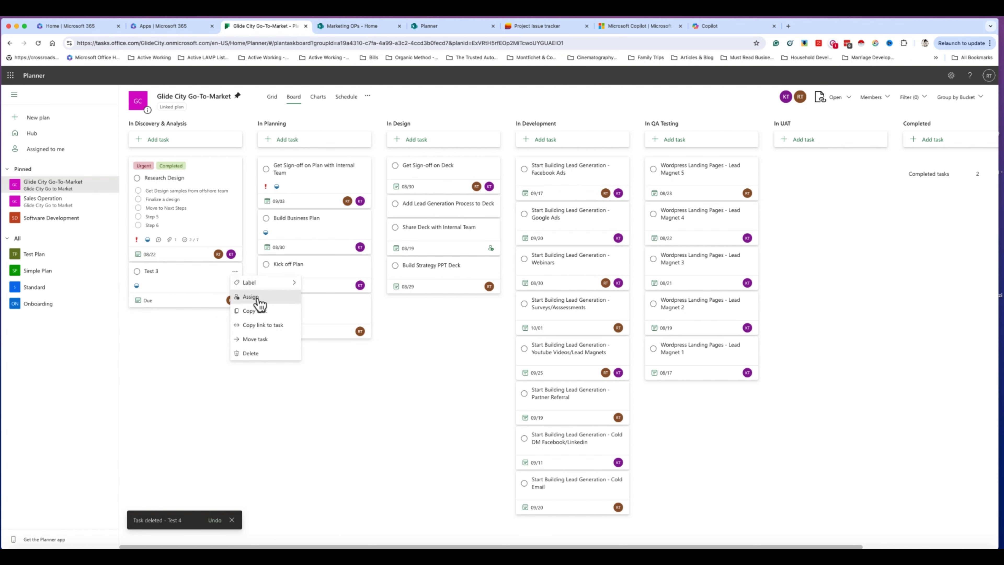
left_click(253, 353)
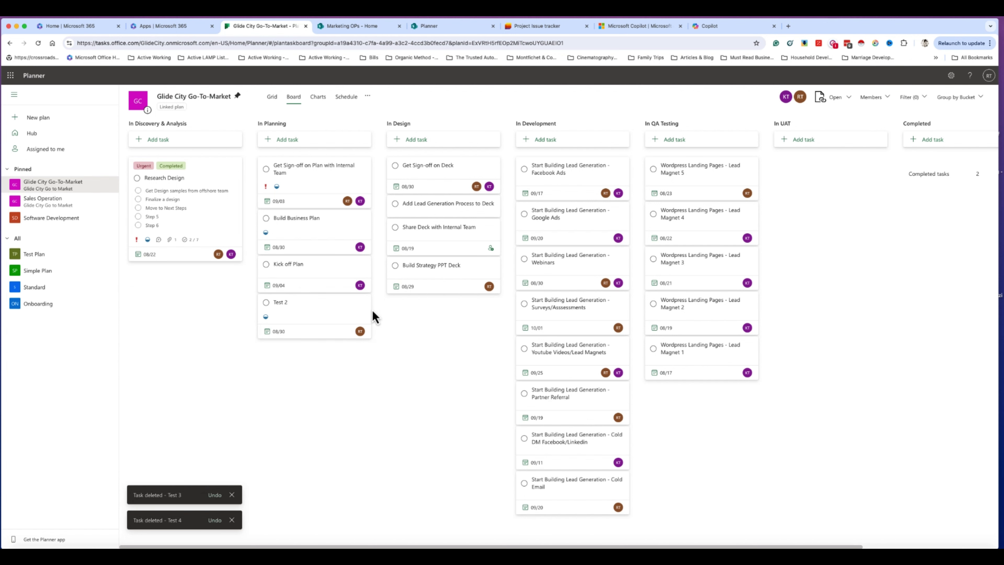
Copy the link to the Test 2 task in the In Planning bucket and review the task's details
left_click(364, 302)
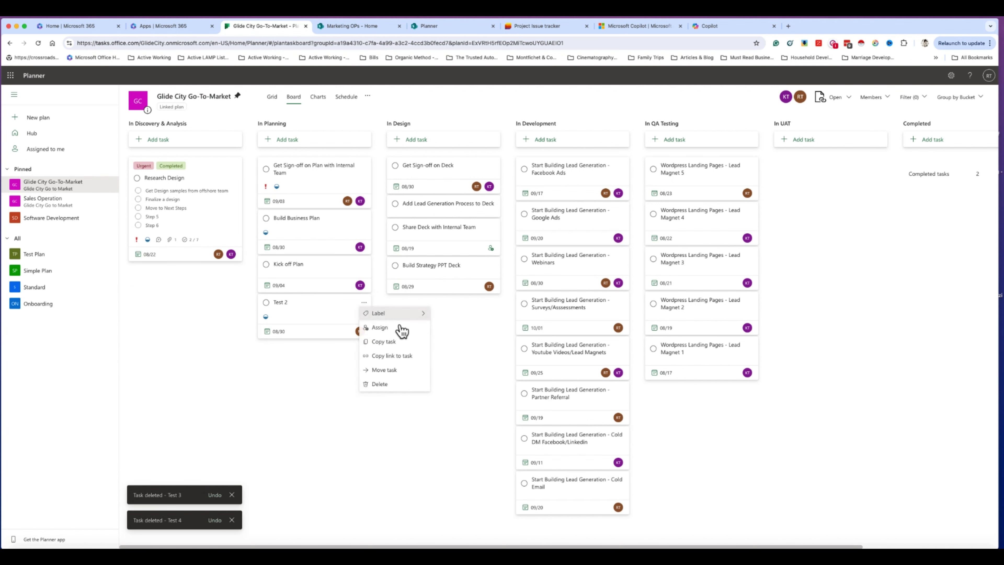
left_click(412, 358)
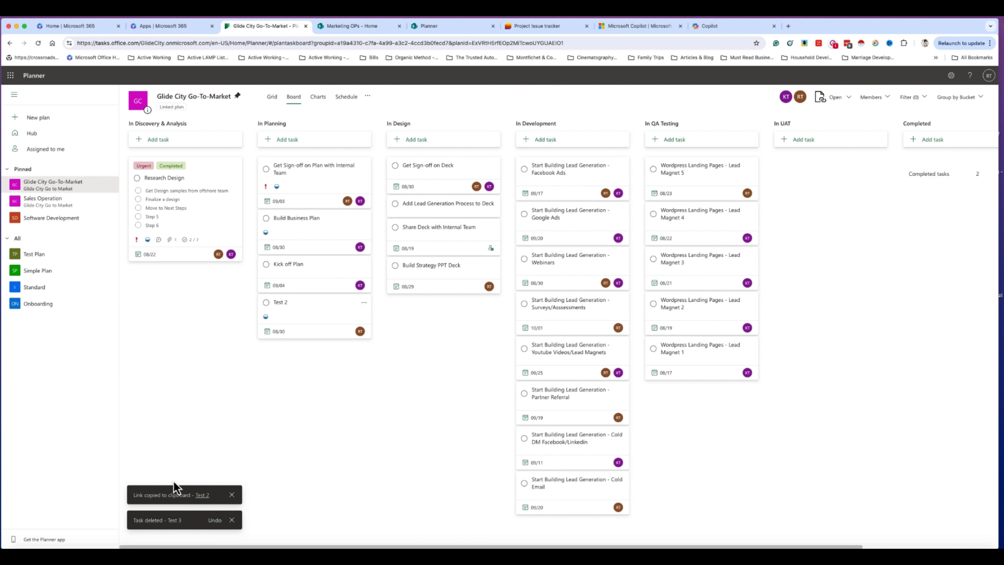
left_click(347, 313)
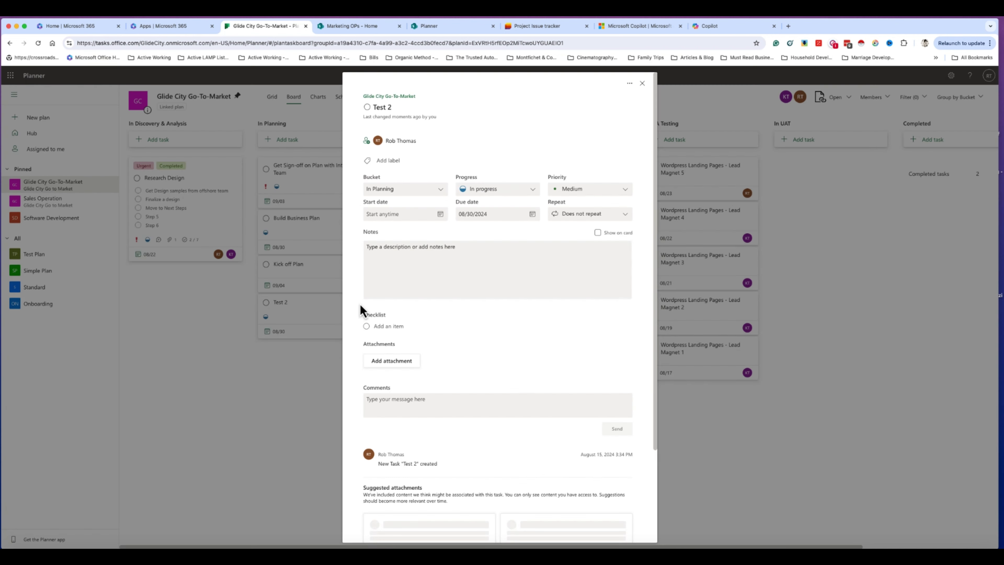
left_click(641, 84)
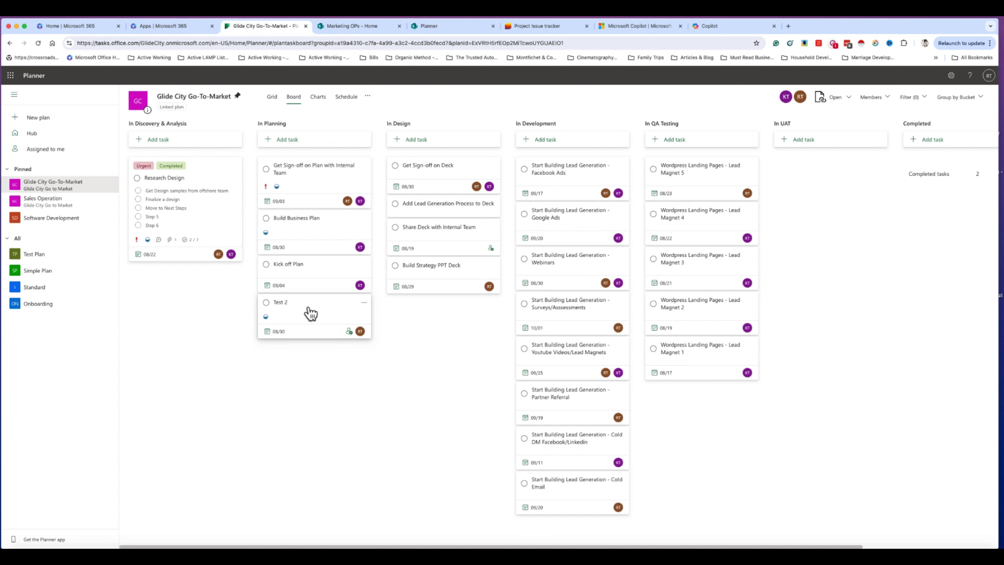
Copy the Research Design task as Research Design 2, also including assignment, progress and dates, and review the copy's details
left_click(235, 165)
left_click(262, 205)
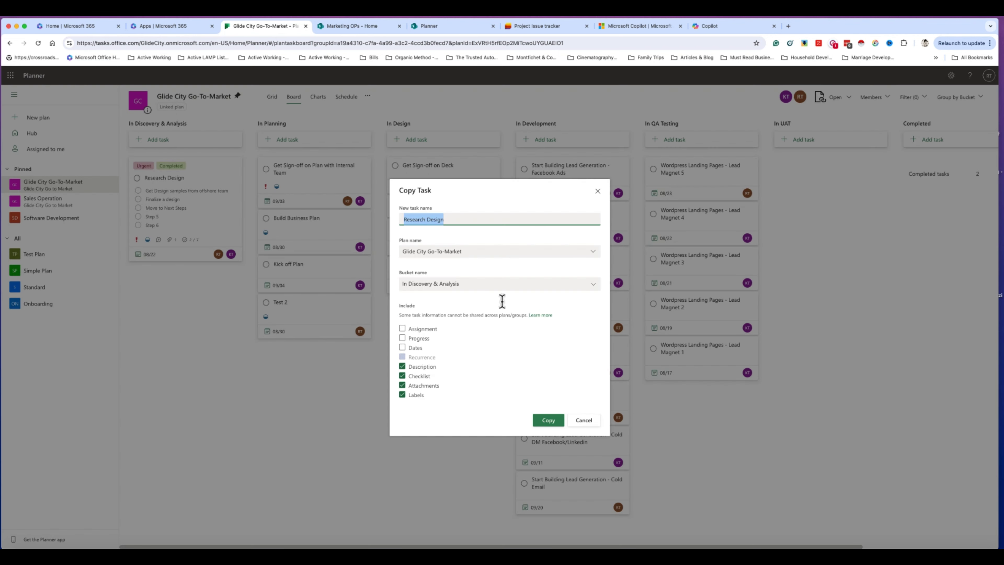
left_click(402, 328)
left_click(402, 347)
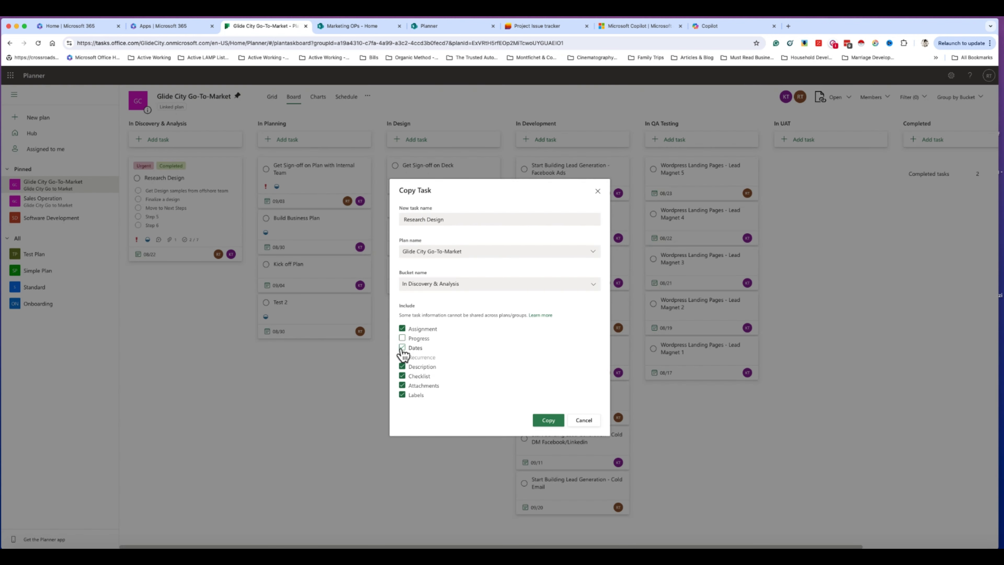
left_click(402, 339)
left_click(455, 221)
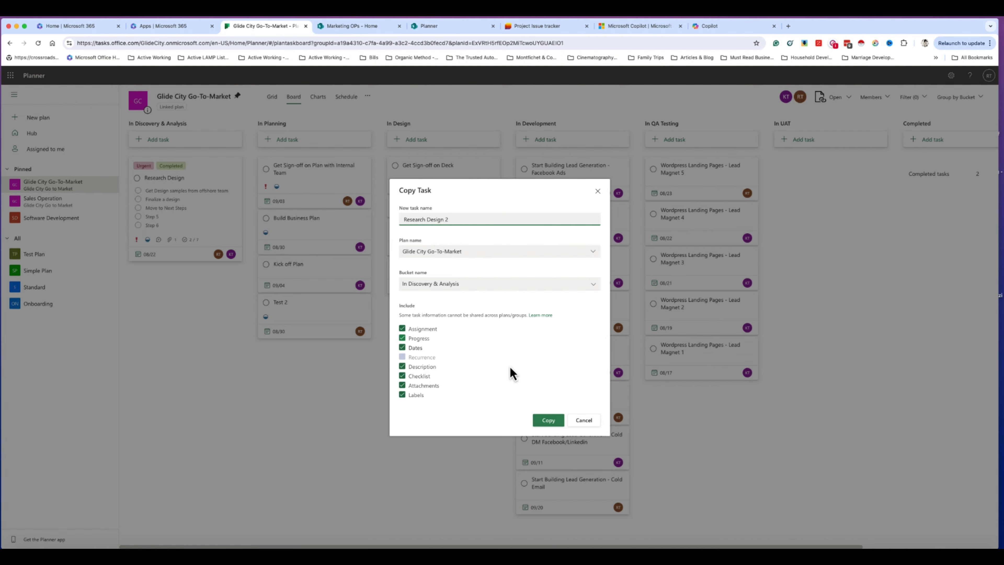
left_click(548, 420)
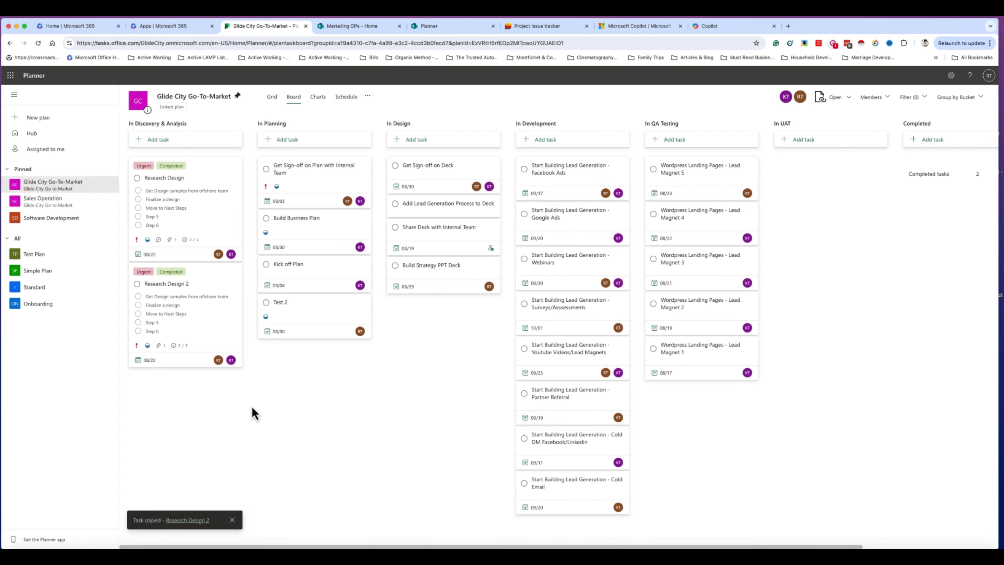
left_click(211, 277)
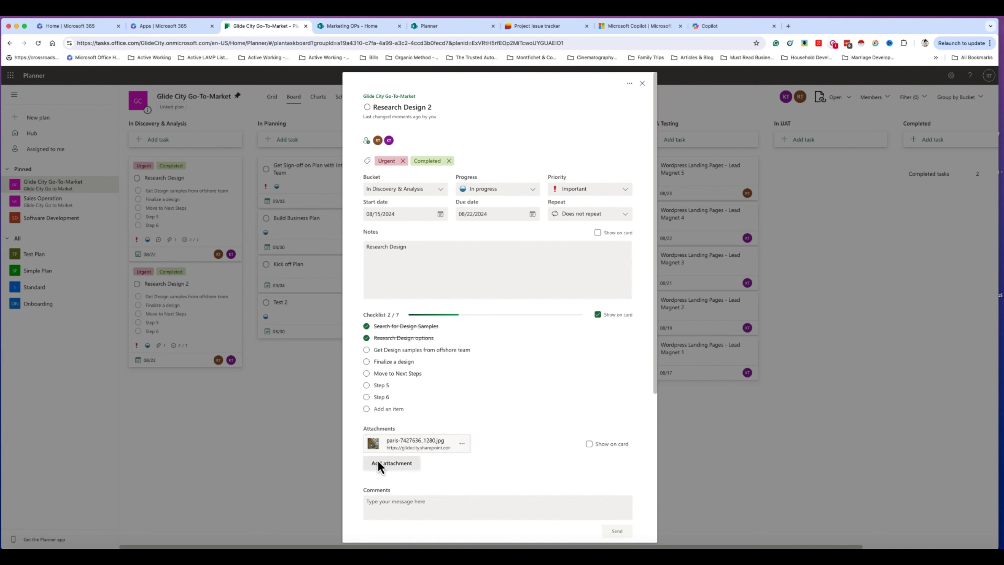
left_click(642, 83)
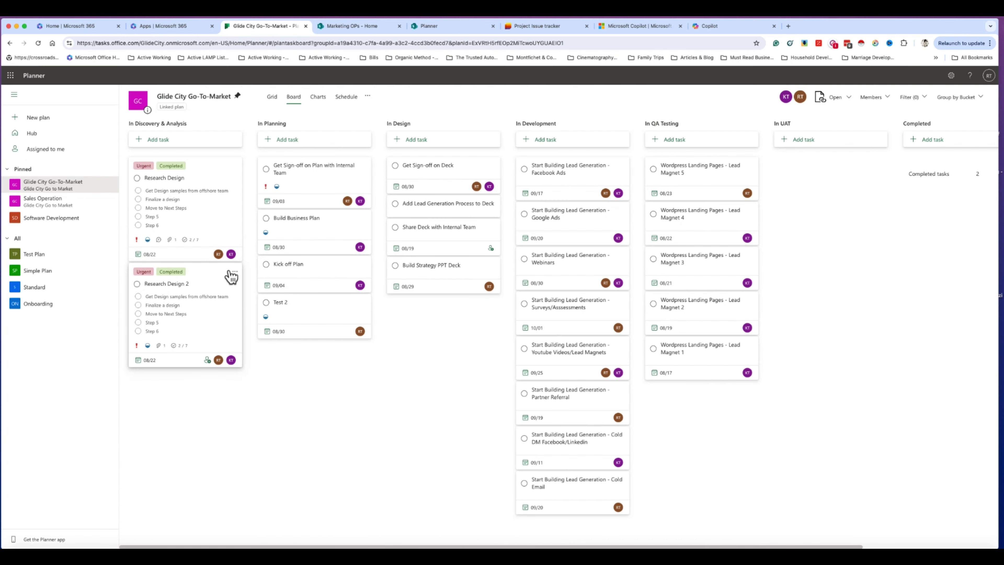
Delete the Research Design 2 task from In Discovery & Analysis and the Test 2 task from In Planning
left_click(235, 271)
left_click(251, 352)
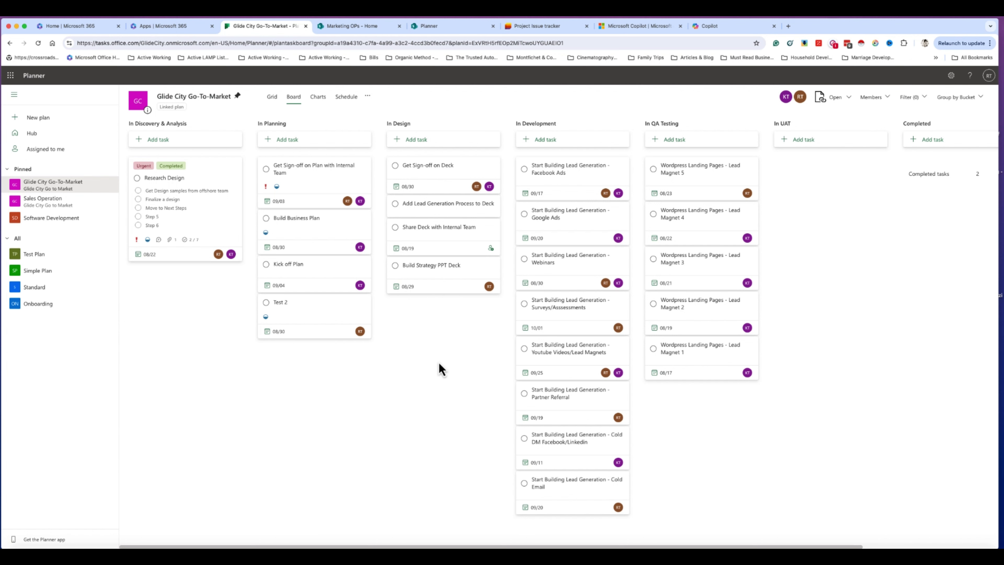
left_click(364, 302)
left_click(378, 384)
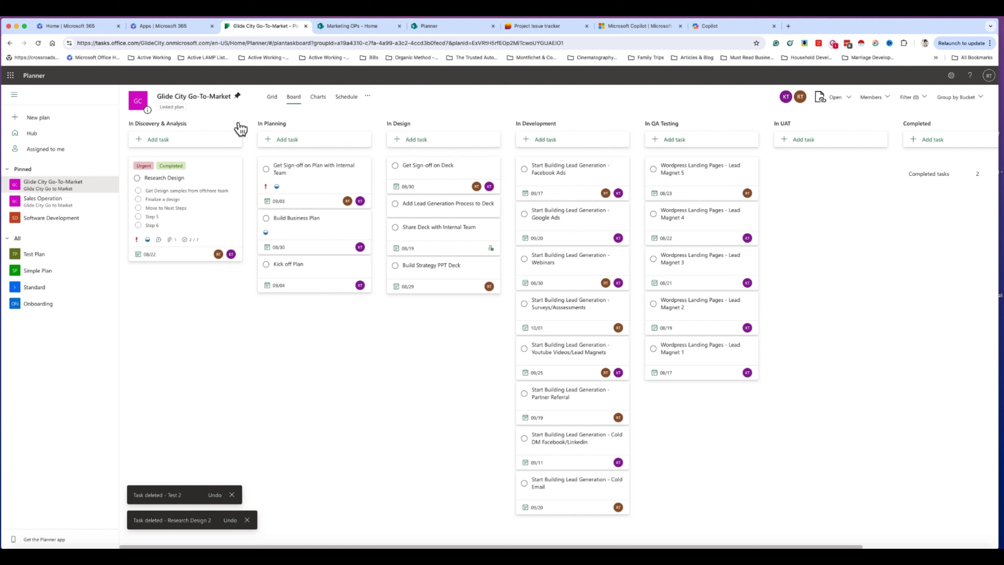
Rename the In Discovery & Analysis bucket as In Discovery & Analysis 1
left_click(195, 124)
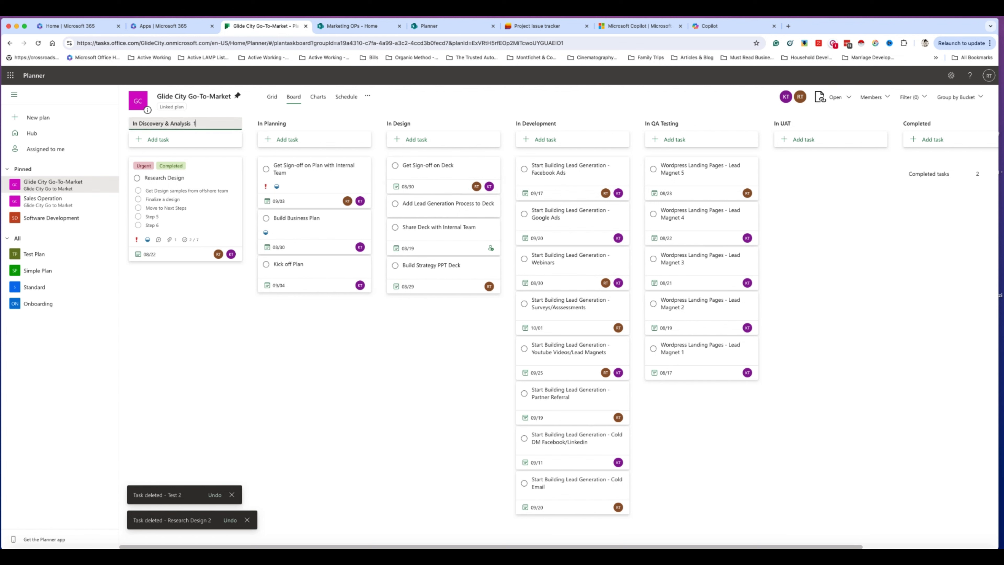
left_click(200, 311)
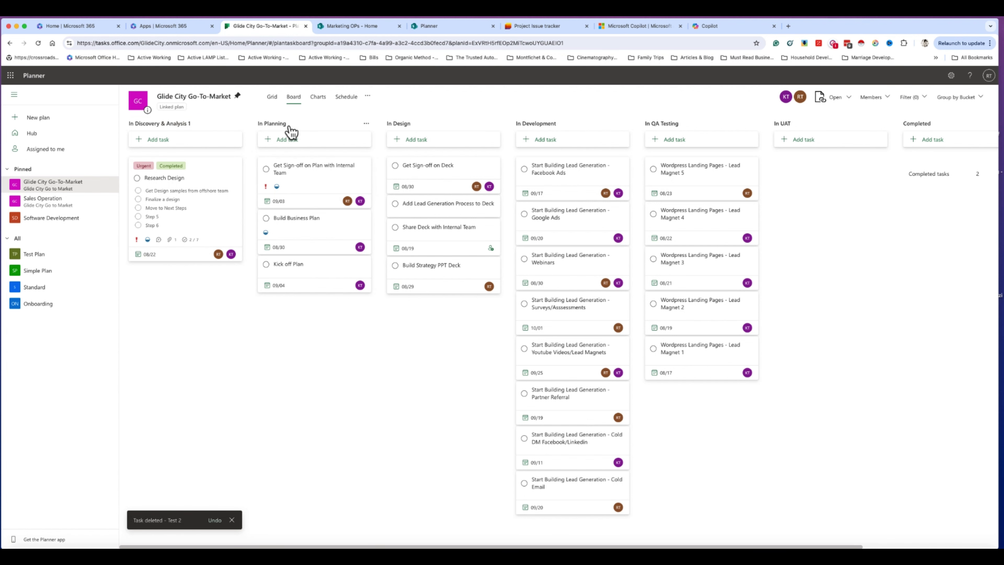
Open the Test Plan and add four buckets named Step 1`, Step 2, Step 3 and Completed after the To do bucket
left_click(36, 254)
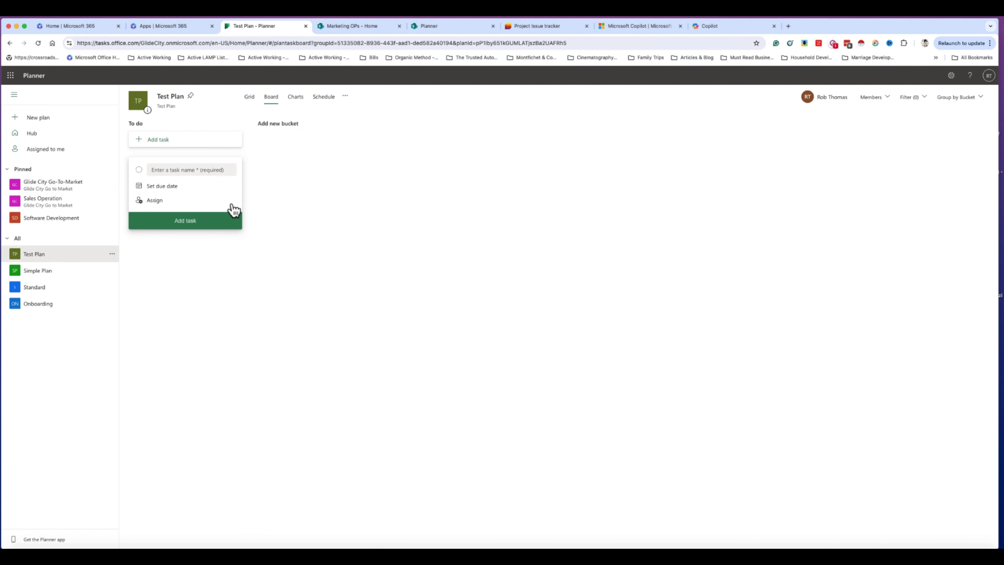
left_click(281, 123)
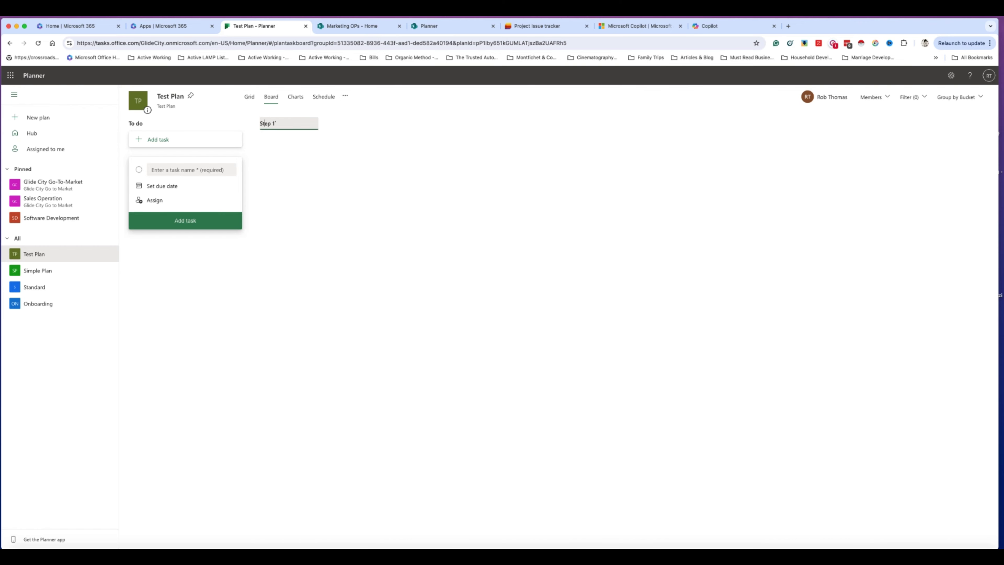
type("Step 1`")
key("Return")
left_click(407, 129)
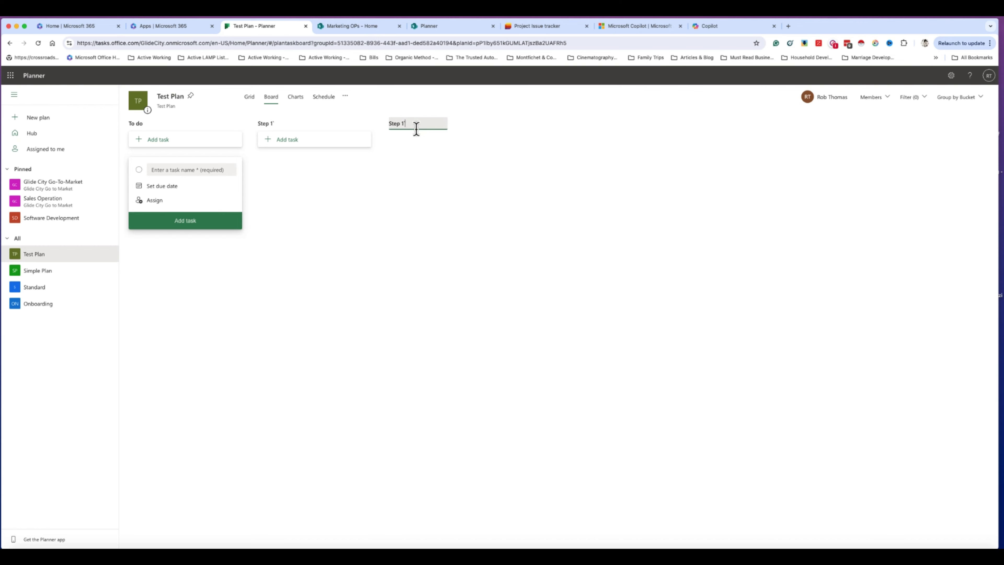
key("Return")
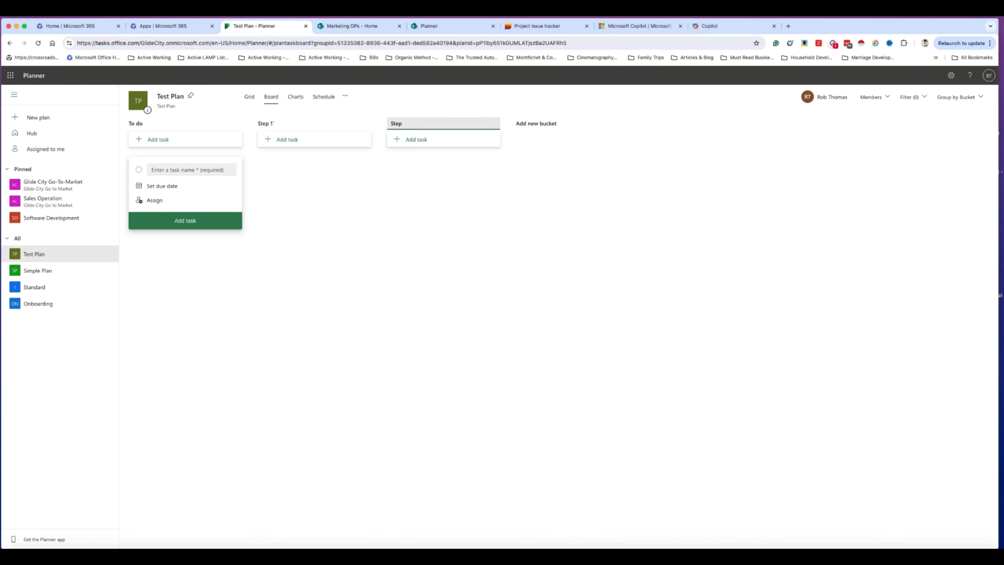
left_click(534, 124)
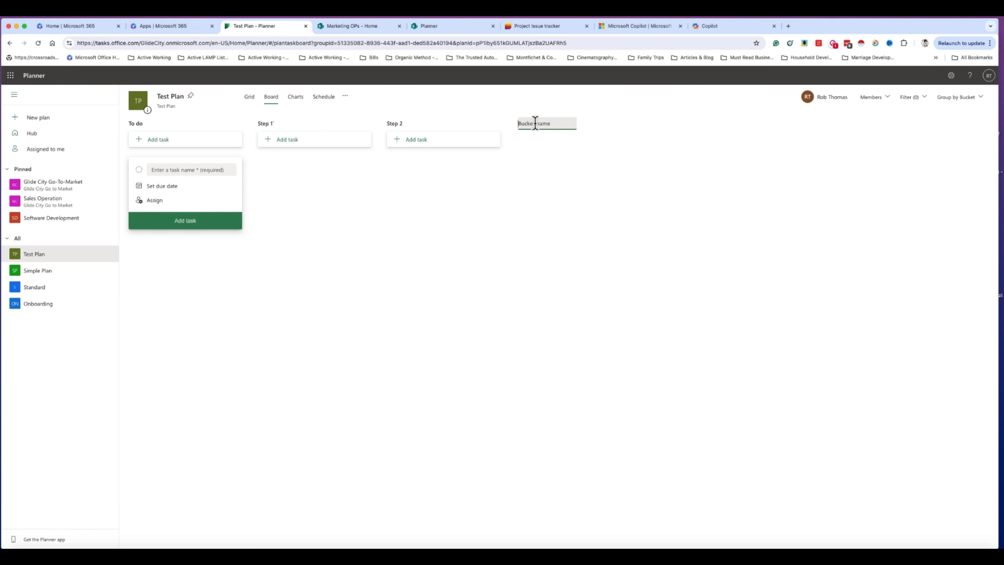
type("Step 1")
key("Return")
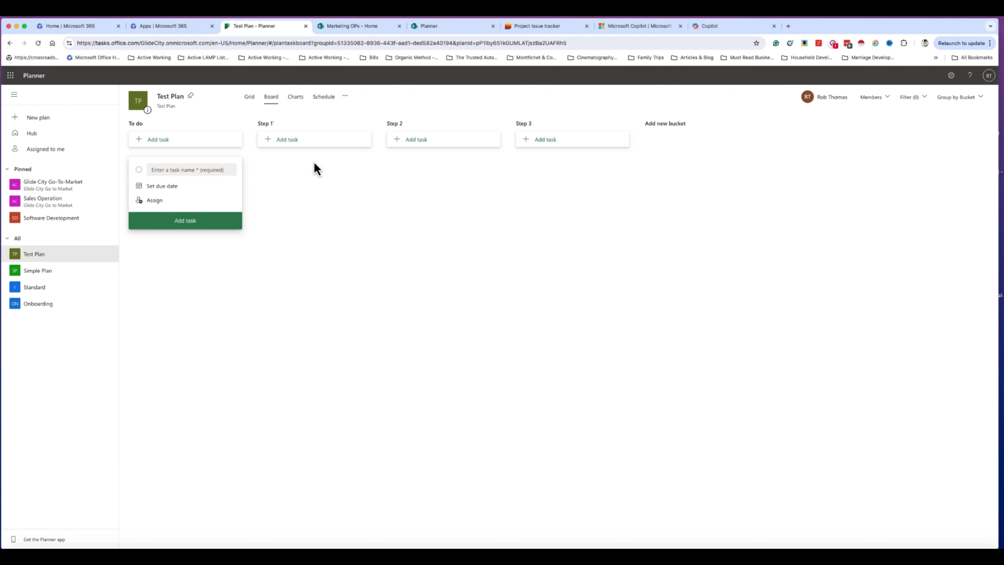
left_click(664, 124)
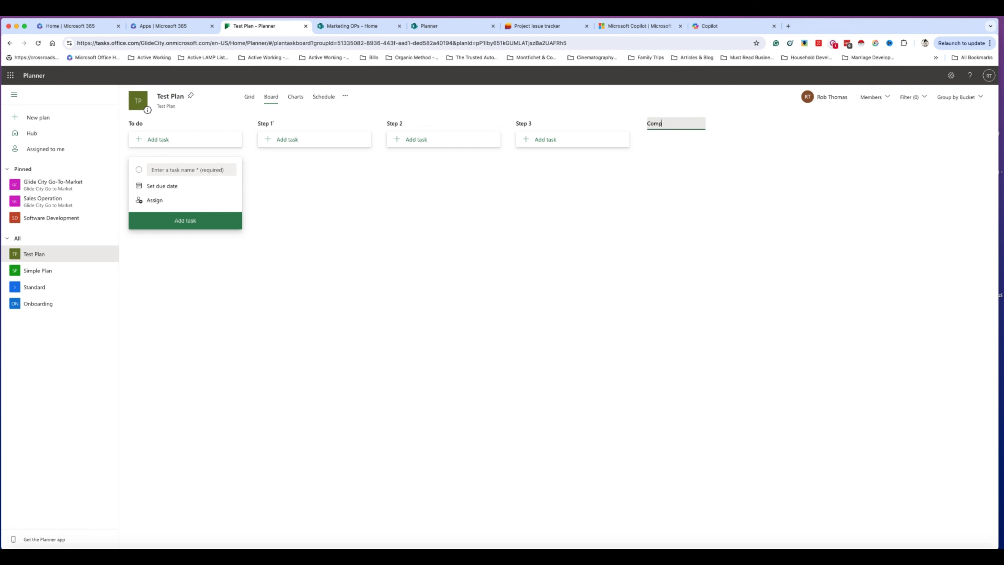
left_click(632, 216)
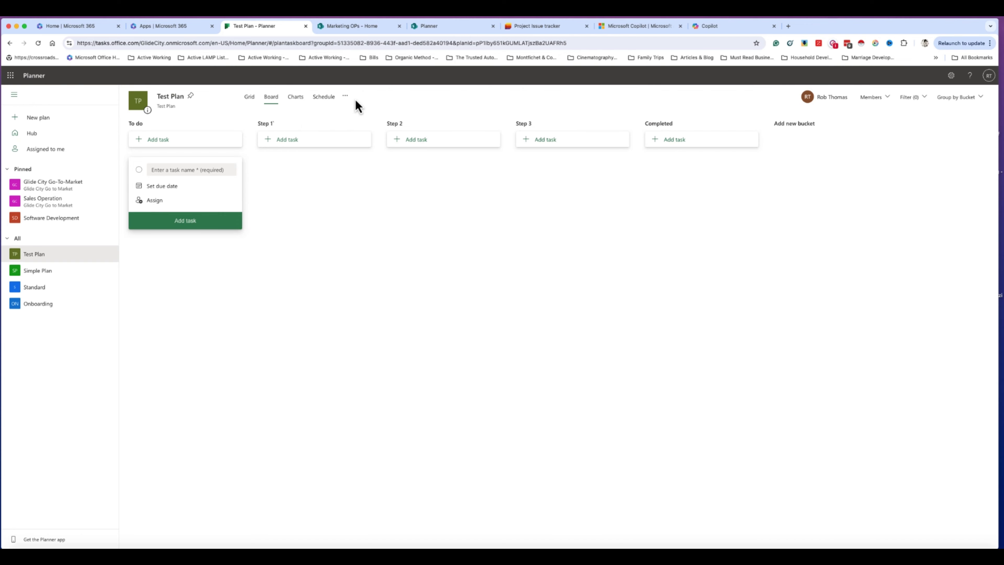
left_click(348, 99)
left_click(572, 297)
Add a second member to the Test Plan by searching for the person's name
left_click(889, 100)
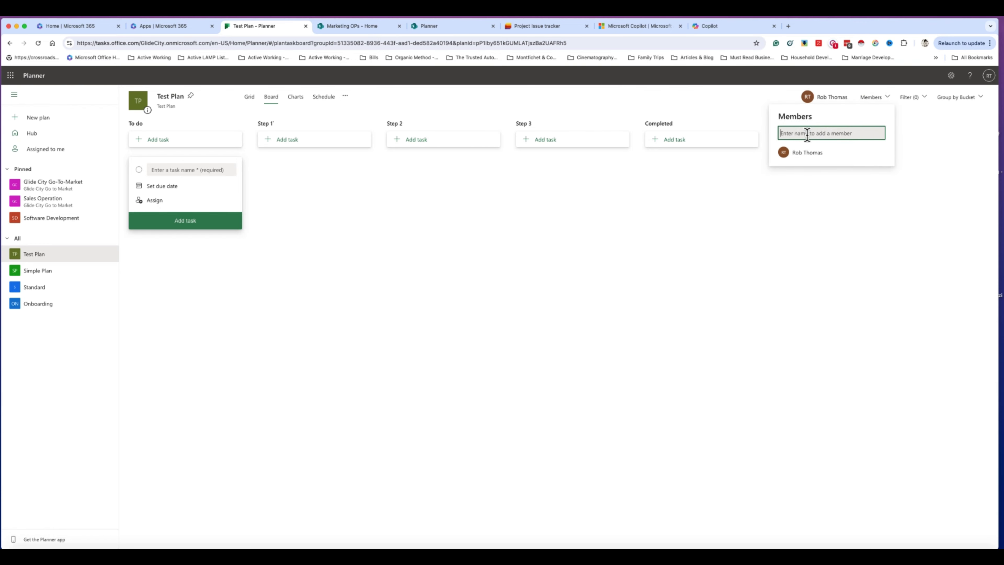
type("kma")
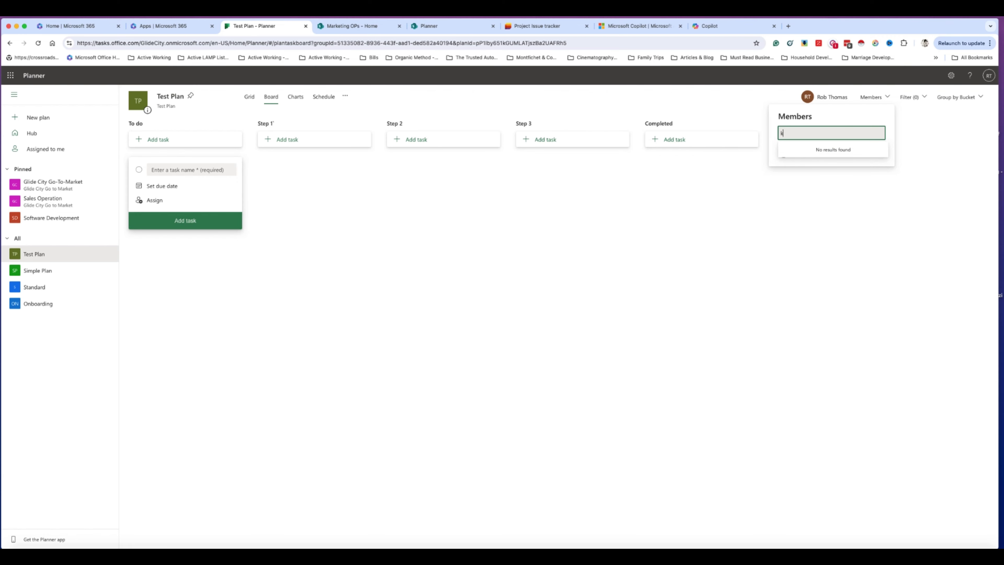
left_click(825, 152)
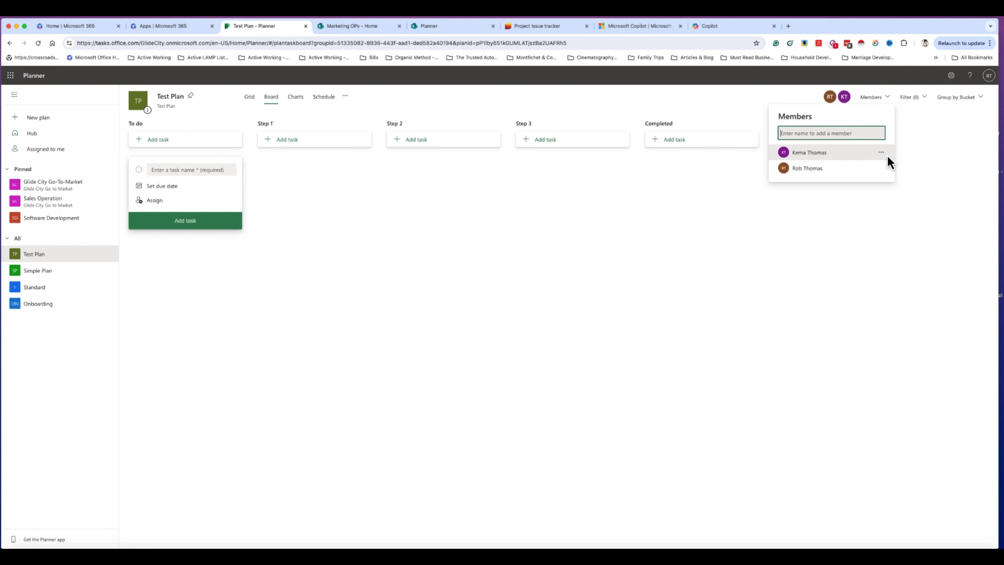
left_click(790, 228)
Examine the grouping and filter options available for the Test Plan board
left_click(964, 98)
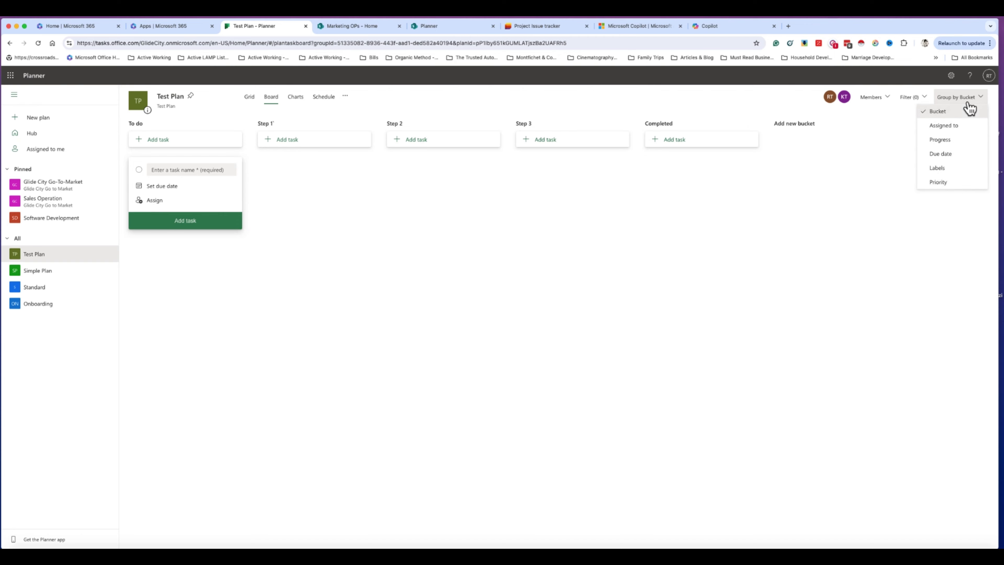
left_click(876, 184)
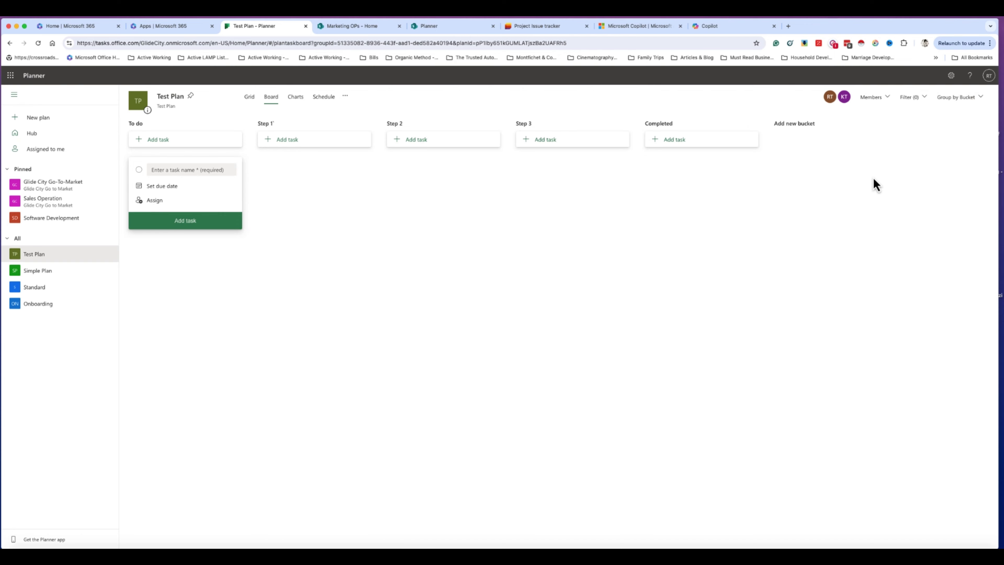
left_click(924, 95)
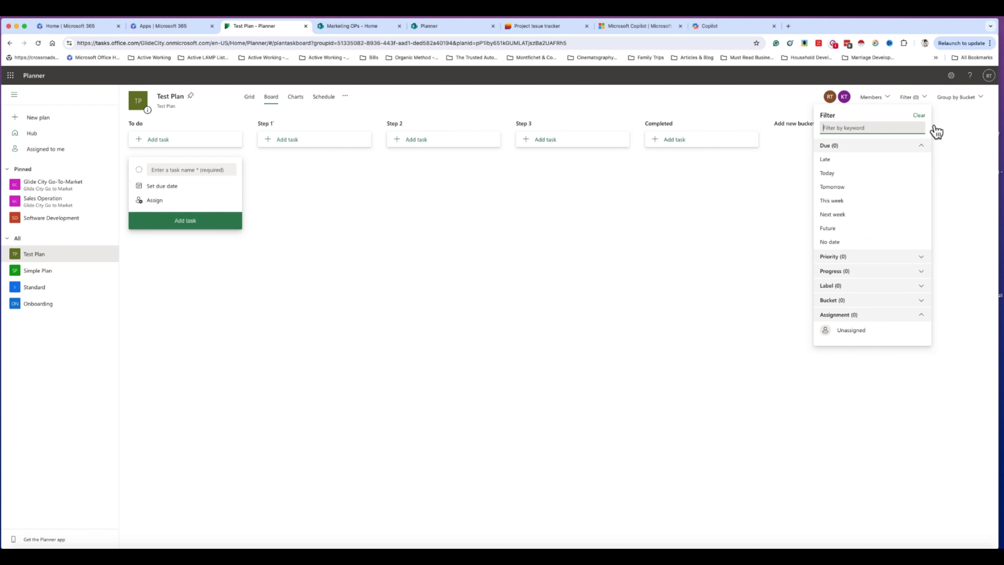
left_click(569, 273)
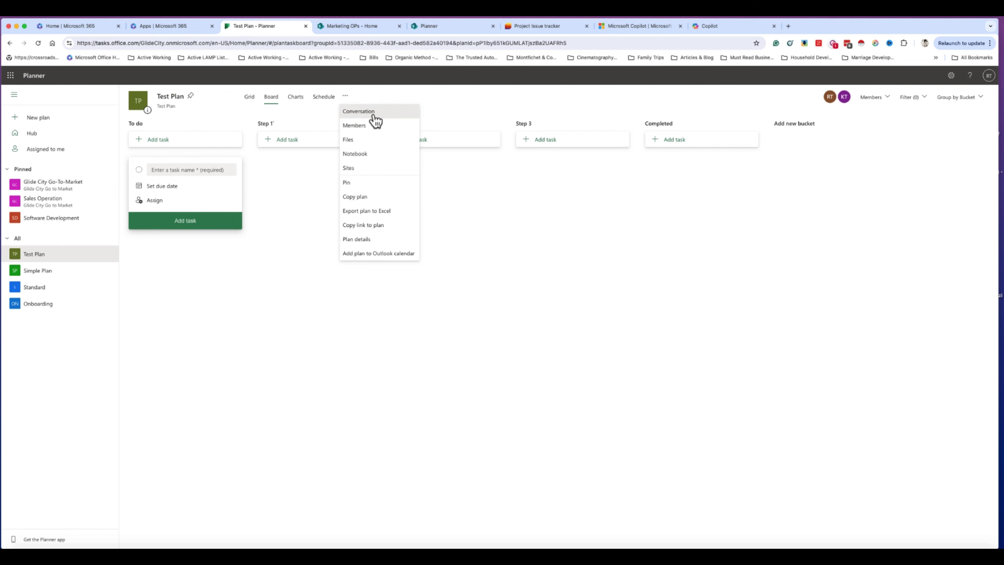
Open the Test Plan's group members in Outlook, examine the plan's additional options in Planner, and return to the board
left_click(367, 126)
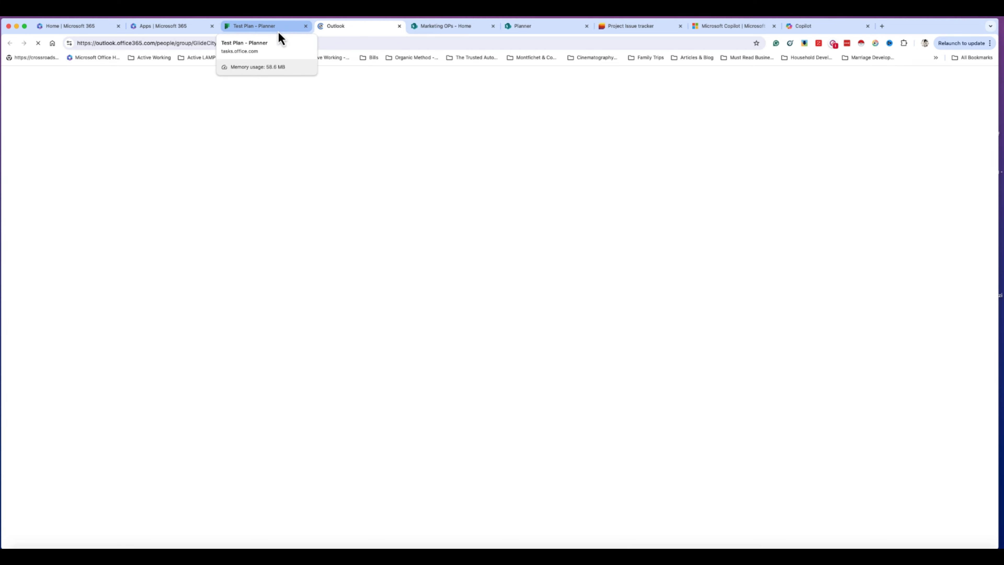
left_click(279, 36)
left_click(345, 97)
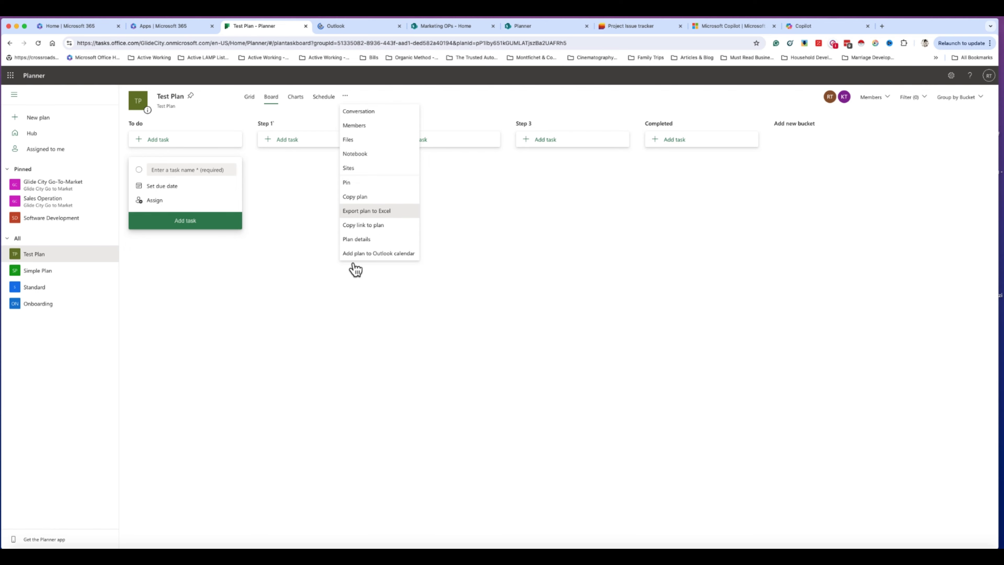
left_click(491, 220)
left_click(364, 27)
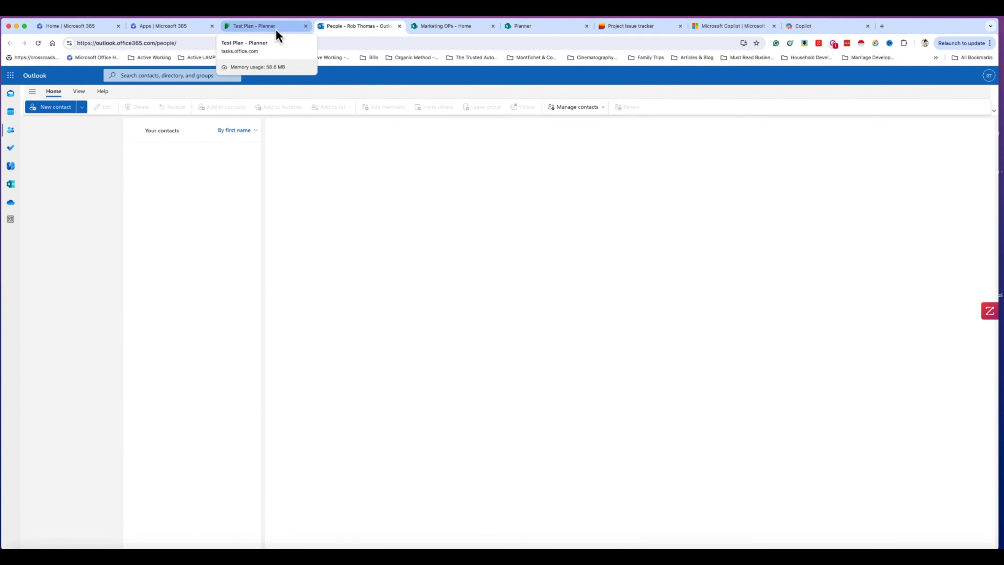
left_click(276, 28)
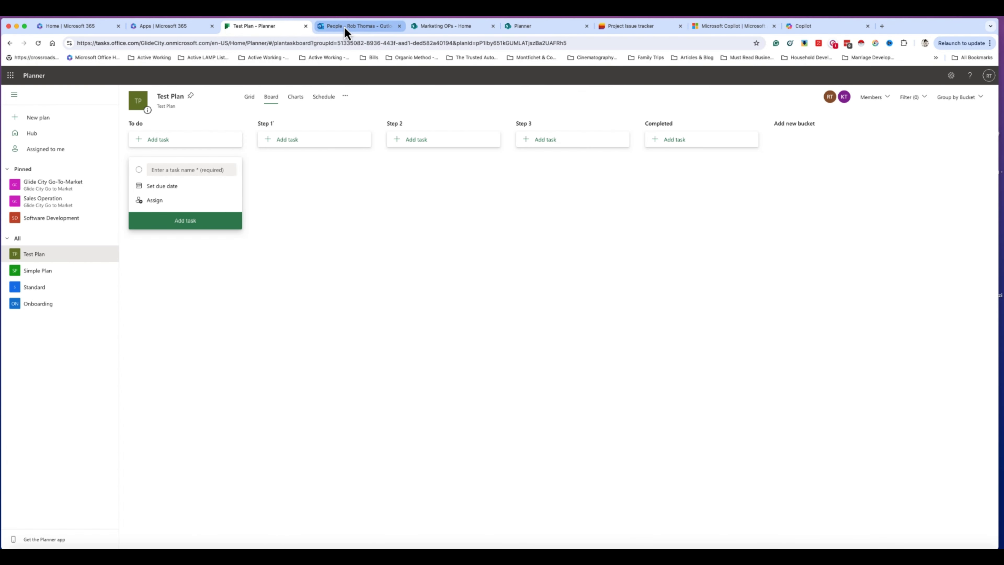
Look at the Outlook contacts page and examine the available new plan templates from the Planner Hub
left_click(357, 29)
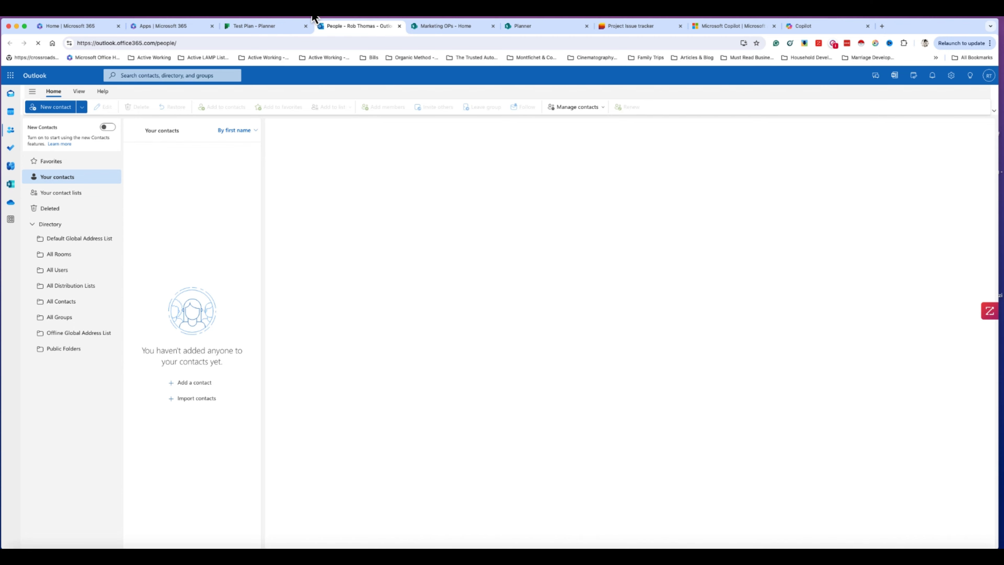
left_click(269, 27)
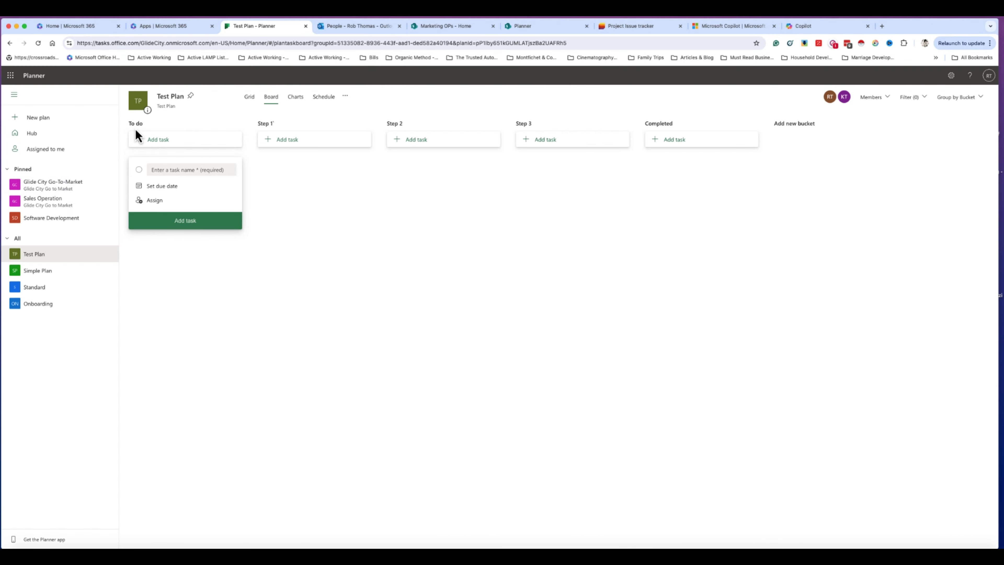
left_click(62, 132)
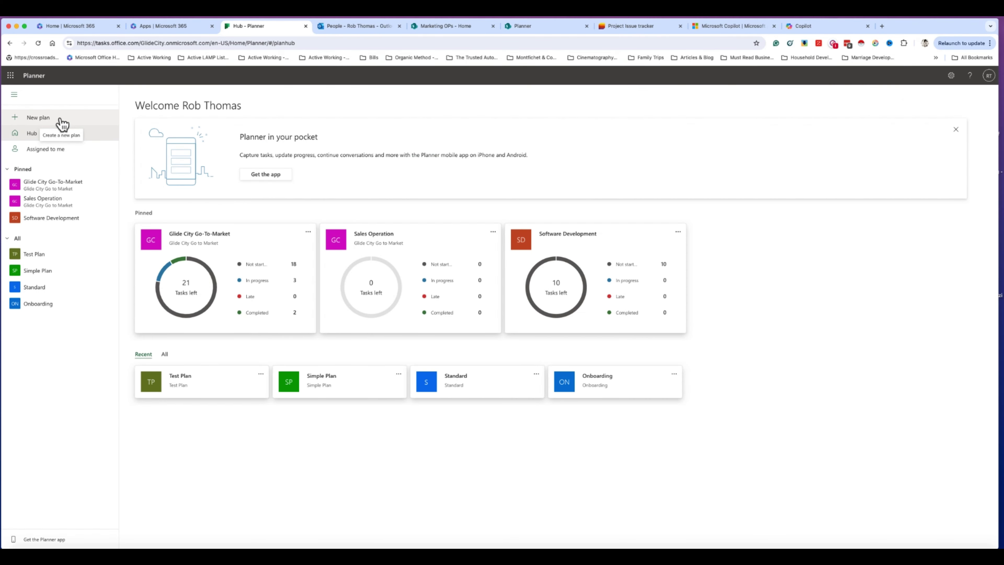
left_click(61, 120)
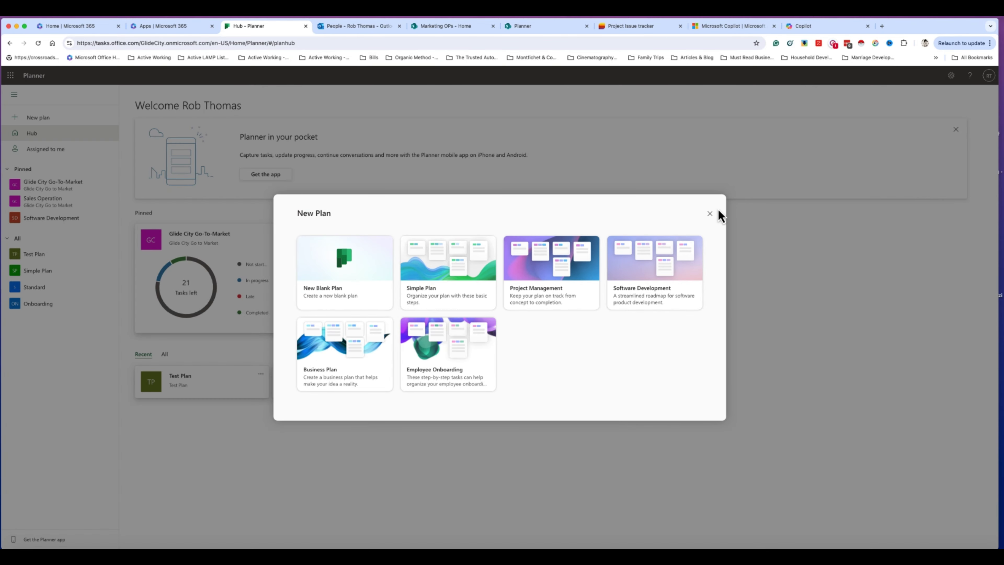
left_click(712, 214)
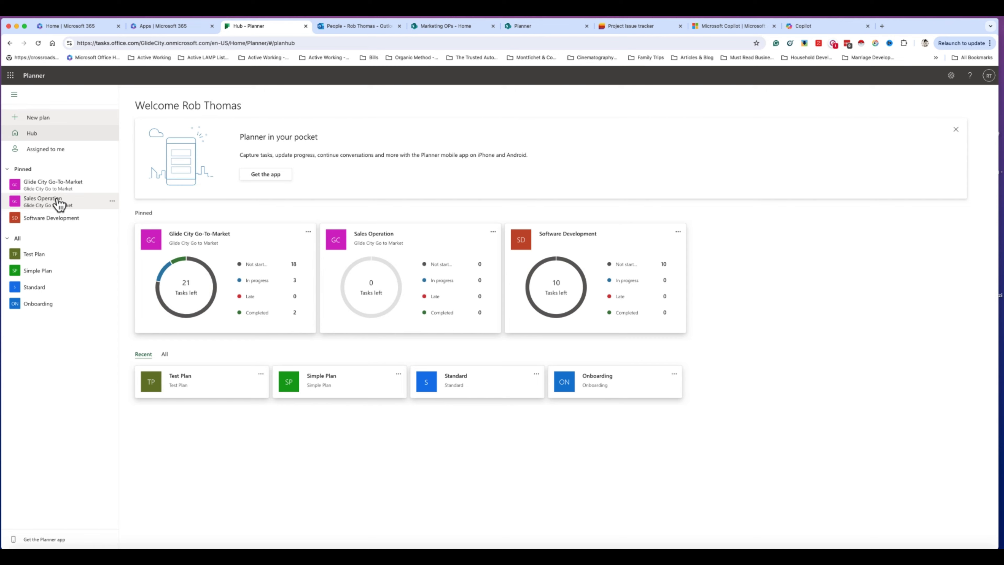
Review the tasks assigned to me as a board, charts and a schedule, finishing in the grid view
left_click(55, 150)
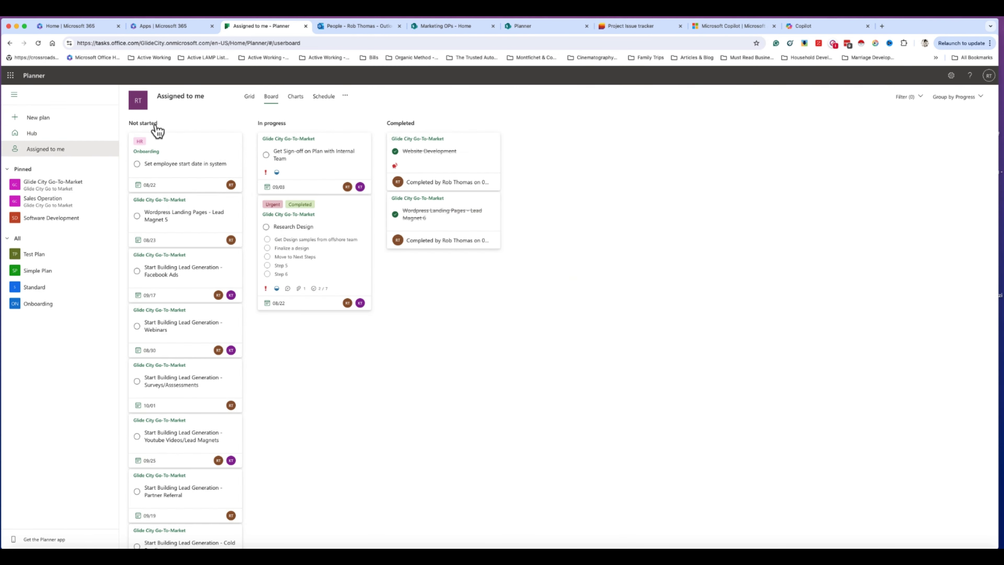
left_click(251, 99)
left_click(271, 100)
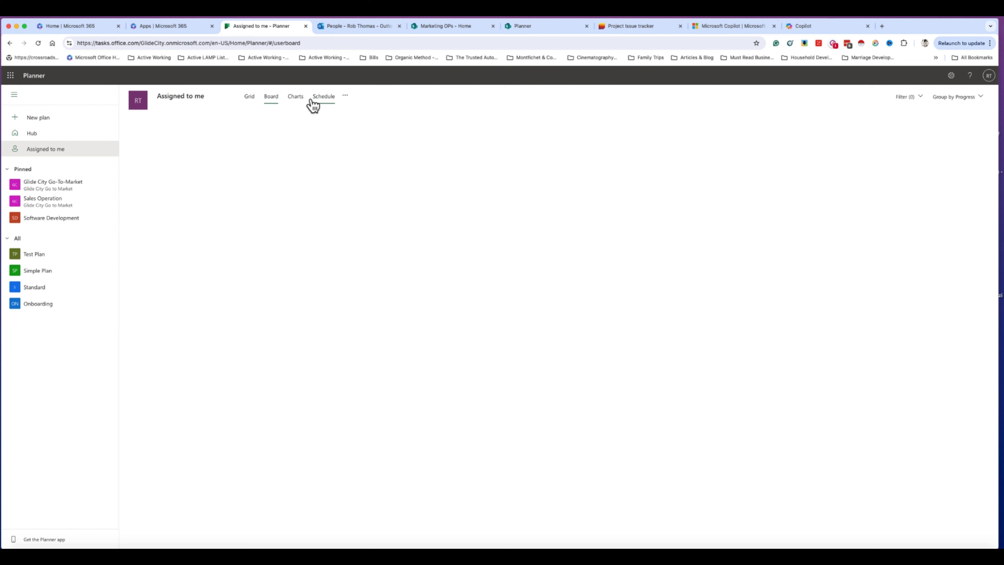
left_click(295, 99)
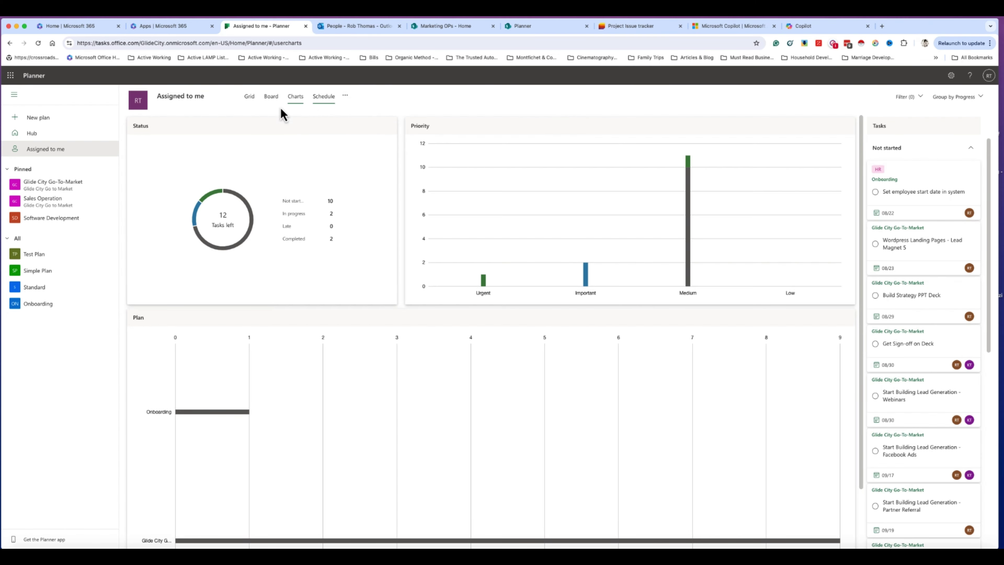
left_click(325, 100)
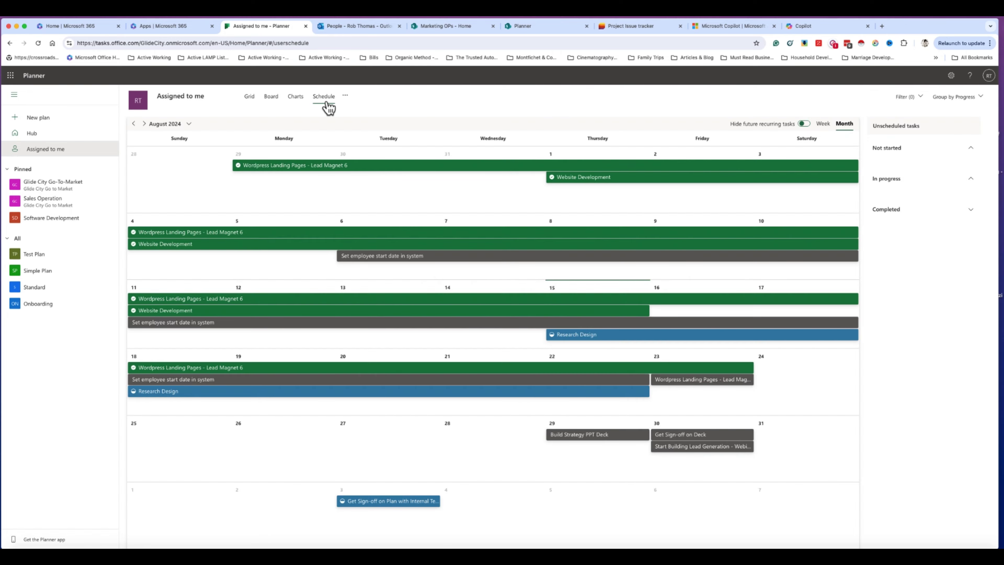
left_click(250, 102)
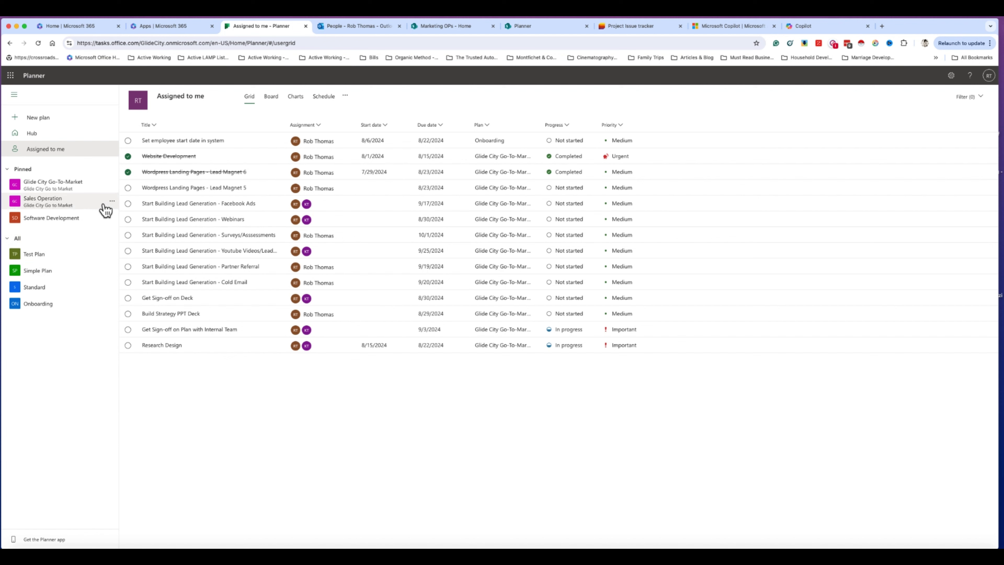
Unpin the Sales Operation plan and pin the Test Plan instead
left_click(112, 202)
left_click(123, 215)
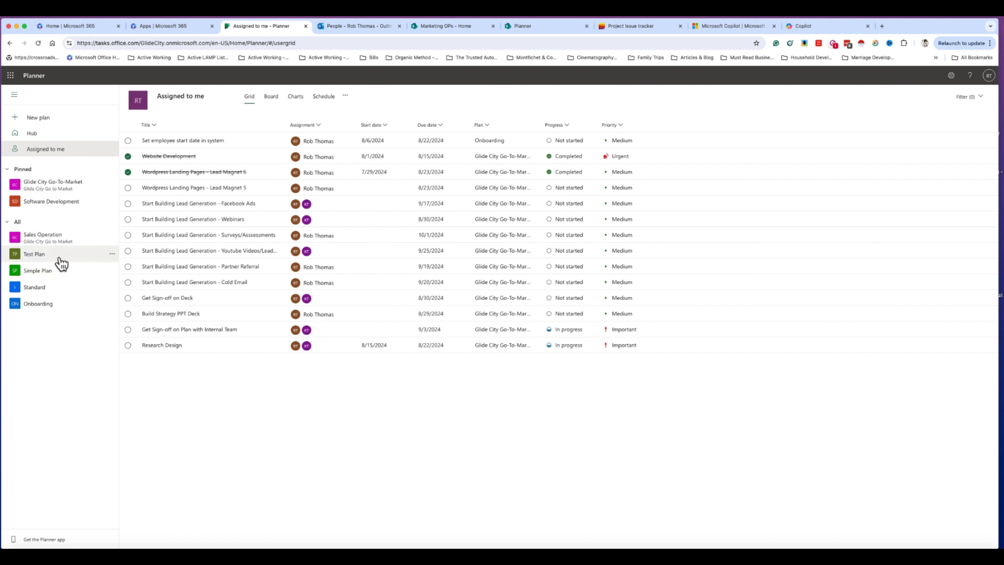
left_click(112, 255)
left_click(126, 271)
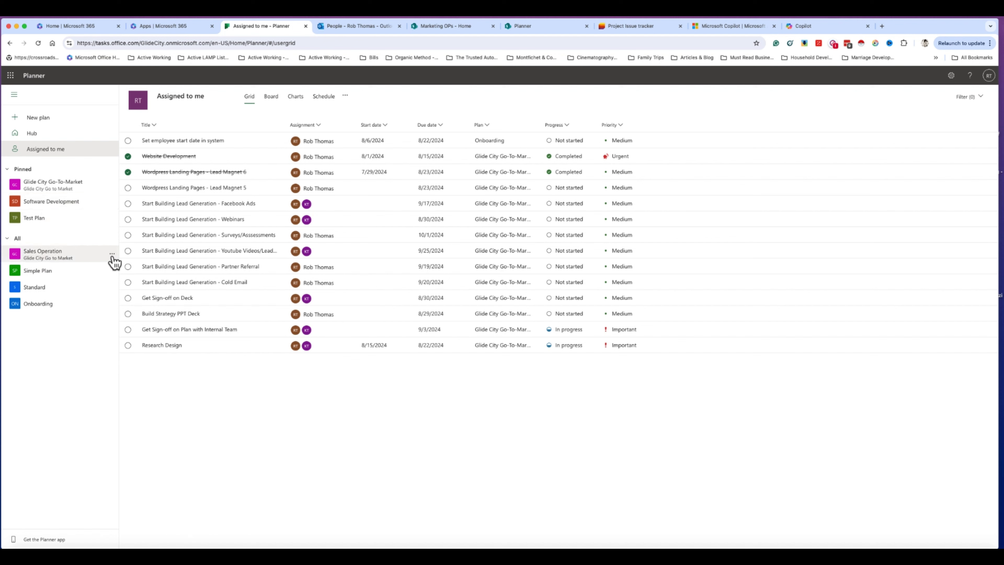
Pin the Sales Operation plan again and unpin the Test Plan
left_click(113, 254)
left_click(126, 271)
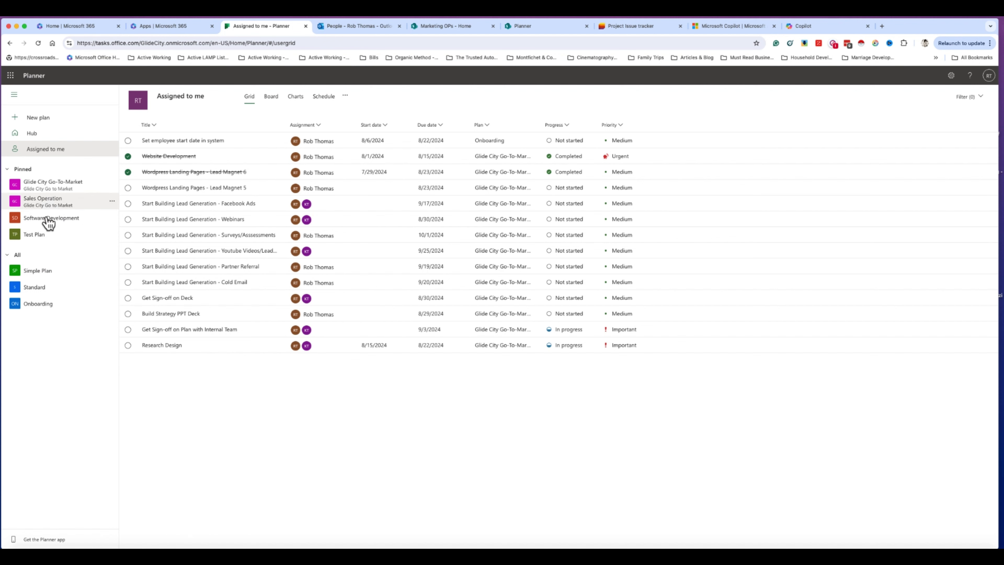
left_click(112, 234)
left_click(120, 246)
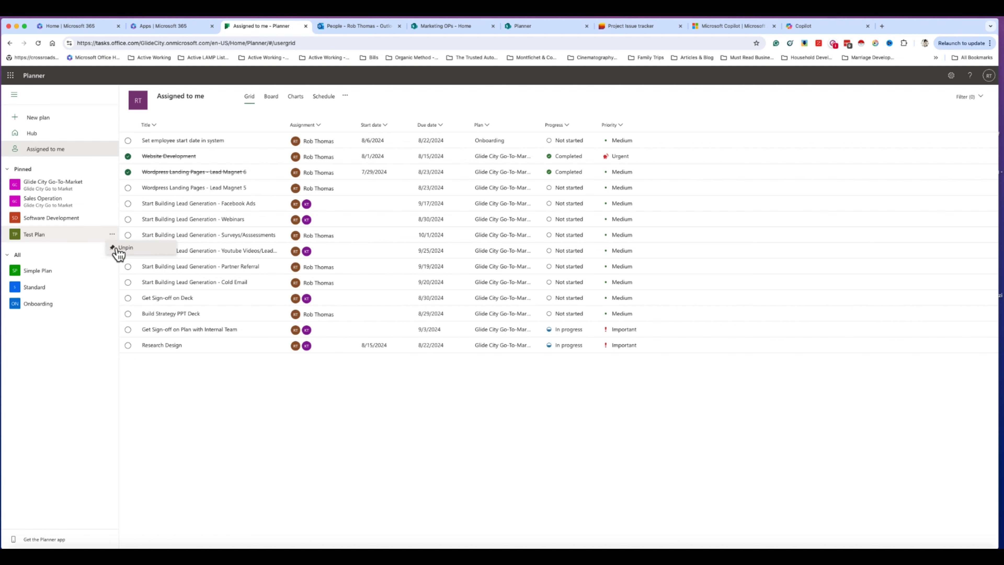
Look over the Simple Plan board and the Glide City Go-To-Market board
left_click(48, 272)
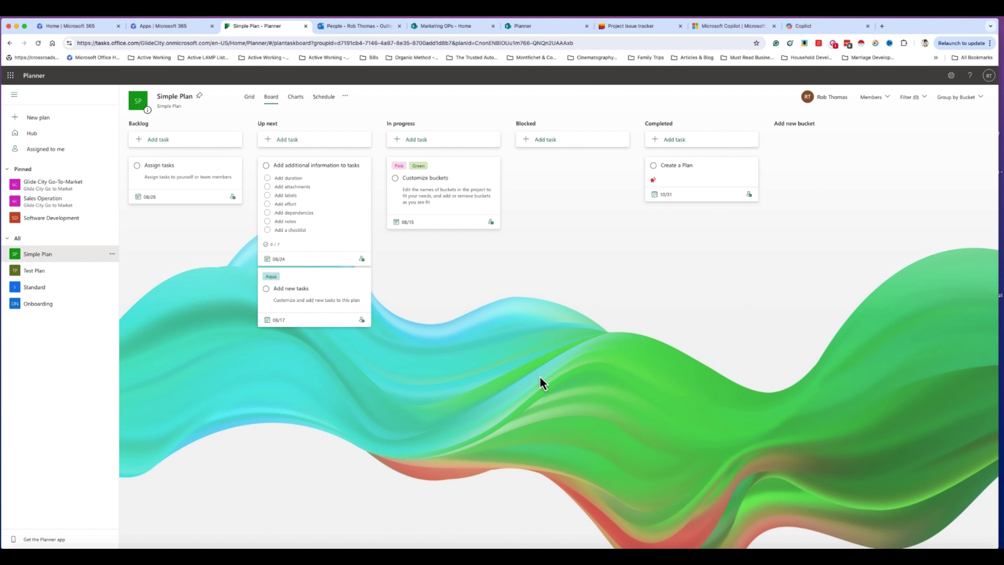
left_click(63, 191)
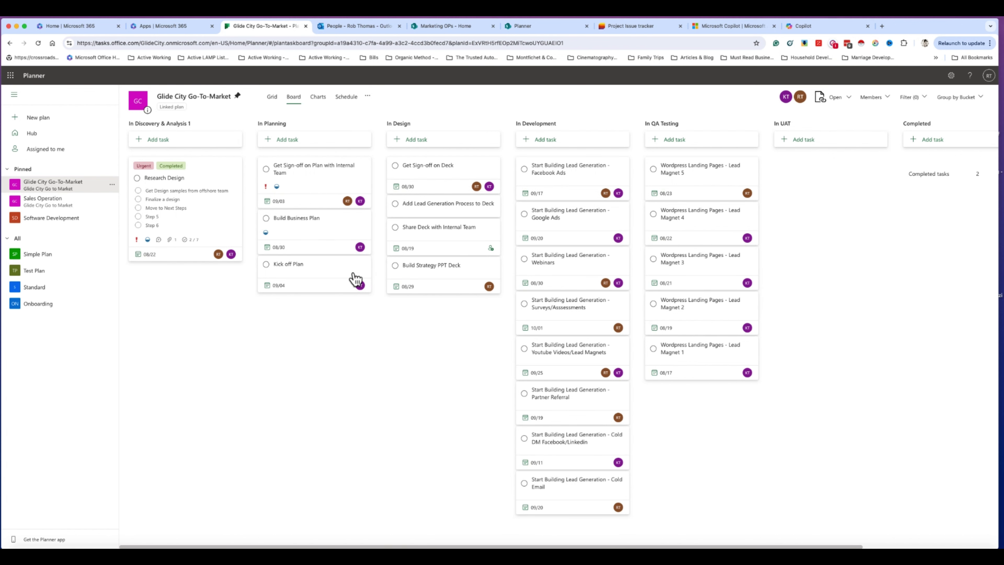
left_click(574, 271)
left_click(181, 325)
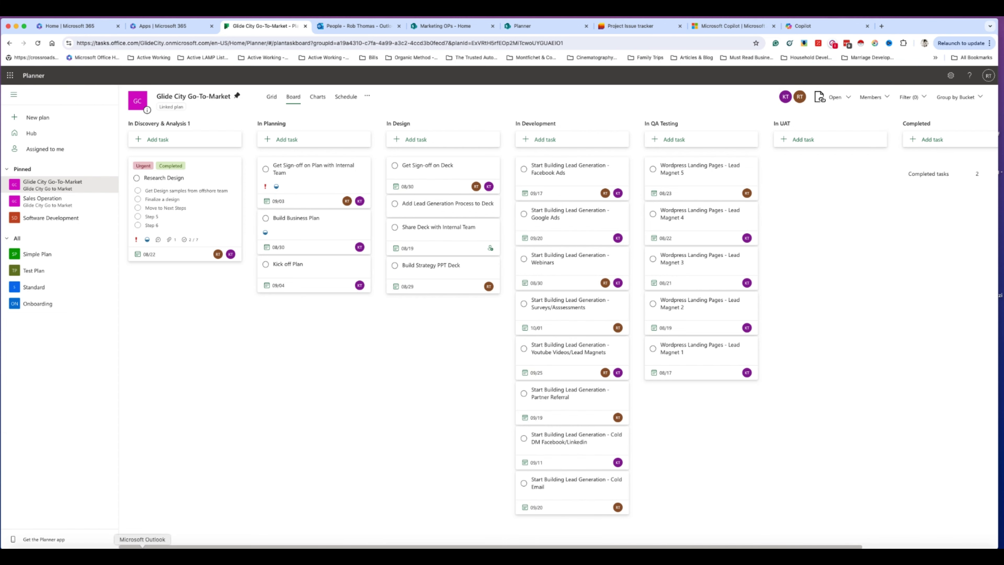
Switch to Microsoft Teams and look through the chat, the Glide City Go to Market General channel's posts, and the app catalogue
left_click(125, 556)
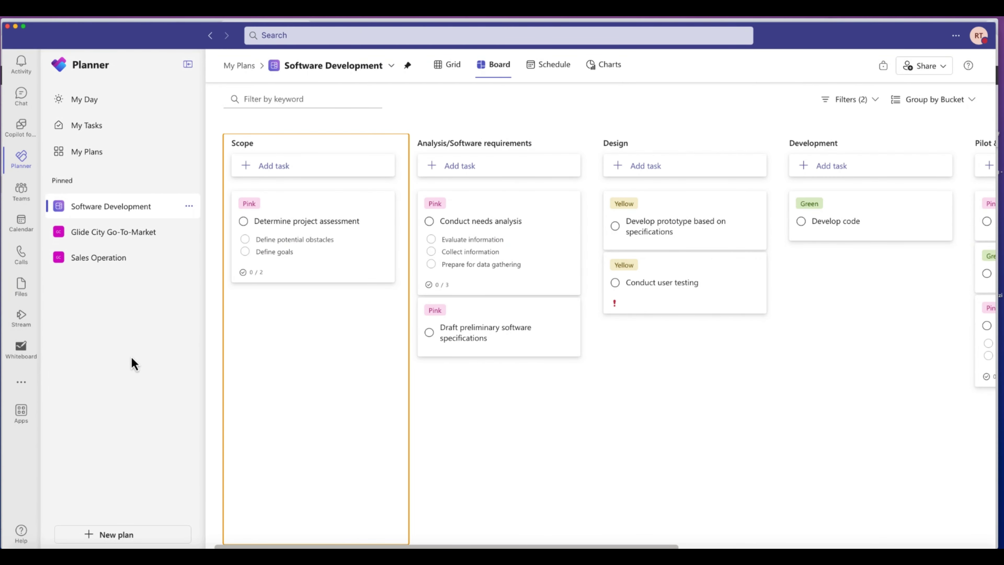
left_click(24, 95)
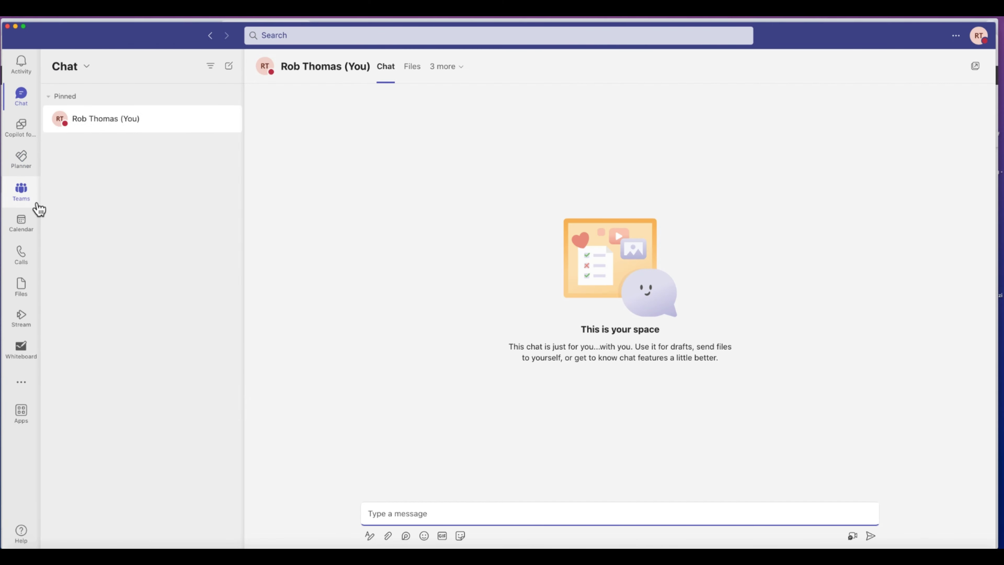
left_click(28, 198)
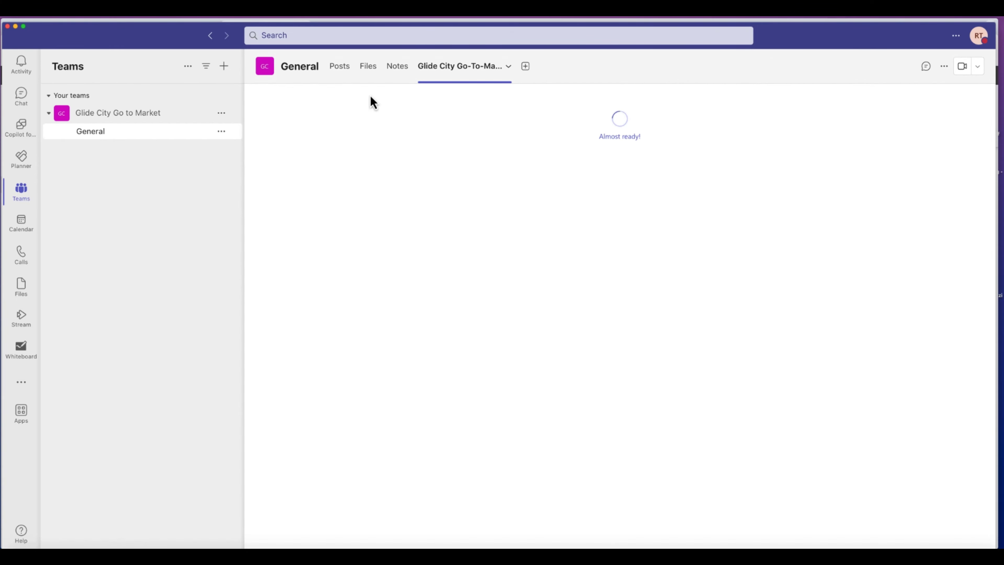
left_click(338, 67)
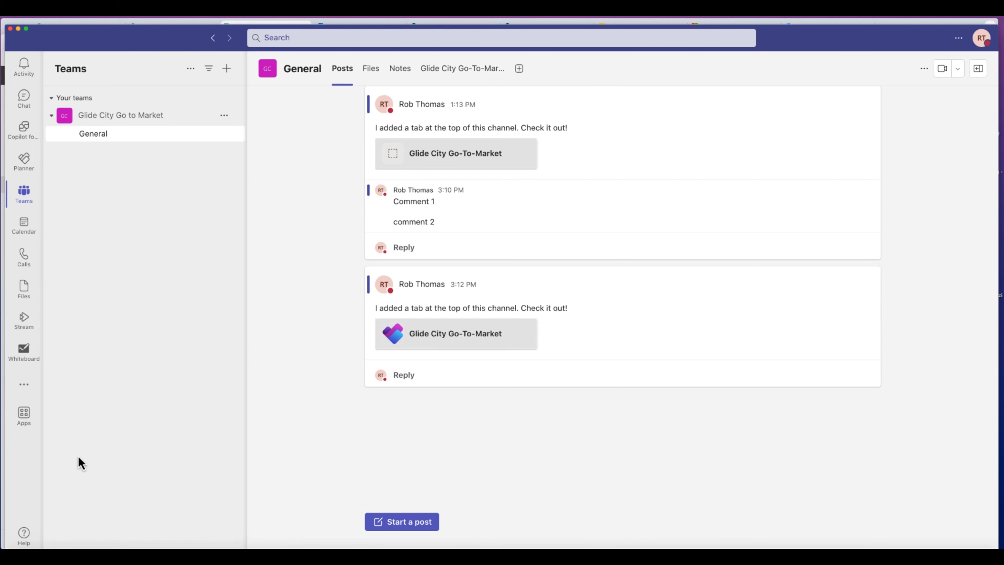
left_click(24, 414)
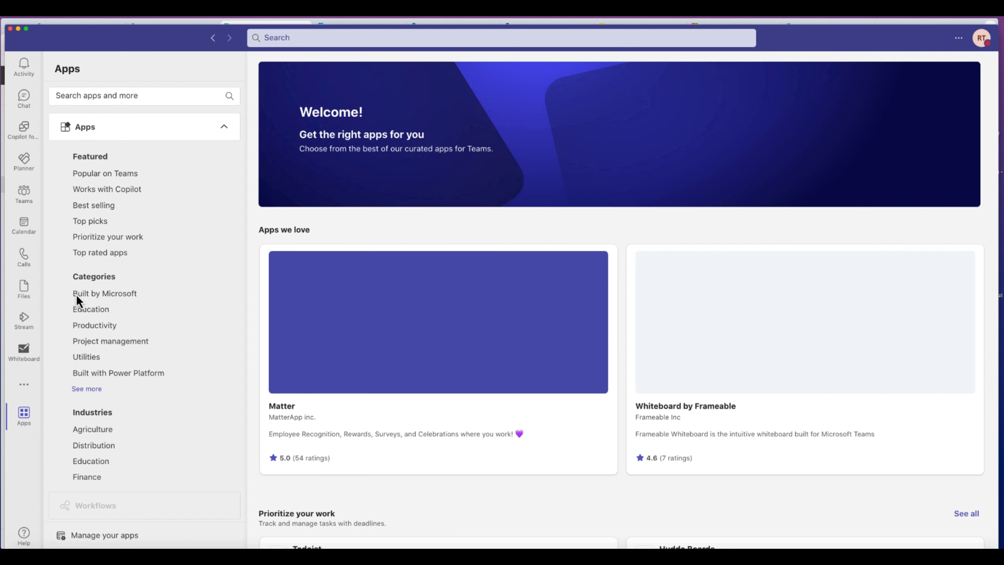
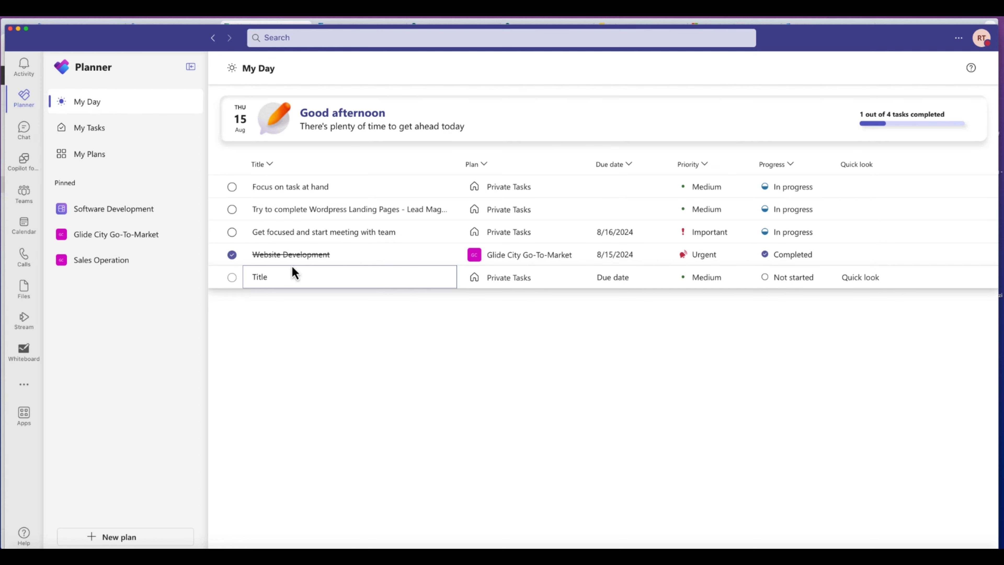
Start a new task in My Day titled Marketing task, correcting the misspelled word Marketing
left_click(320, 238)
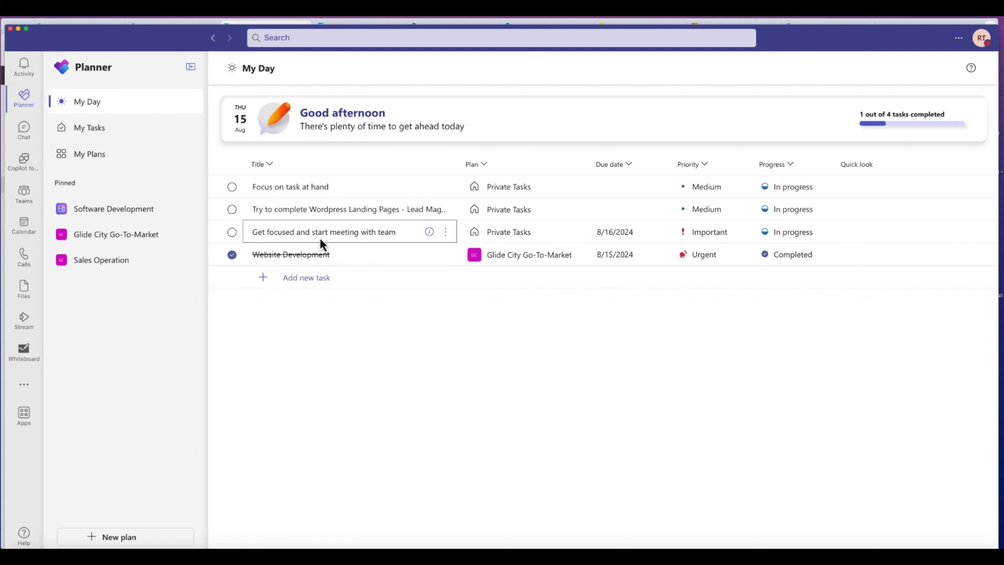
left_click(309, 281)
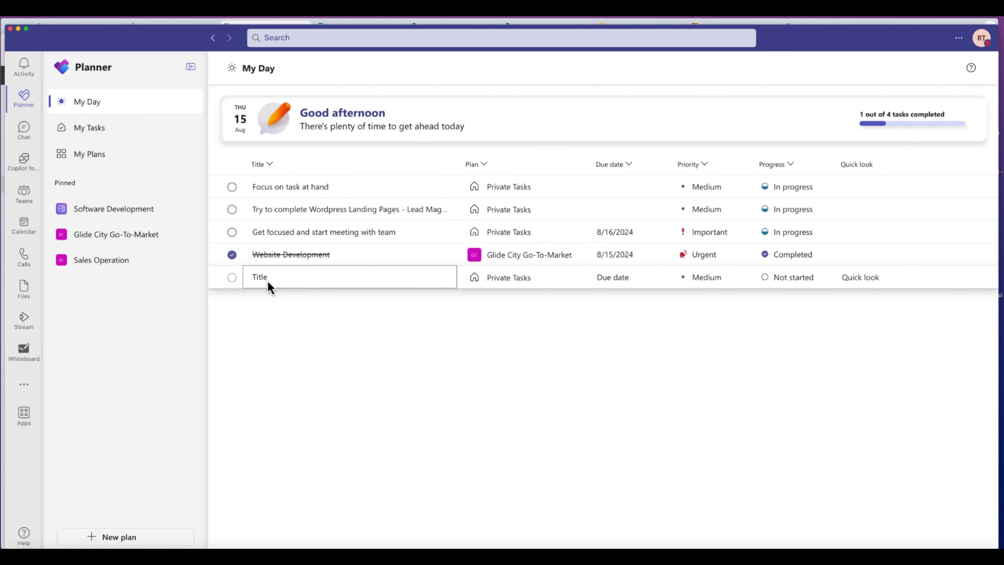
type("Work")
right_click(252, 281)
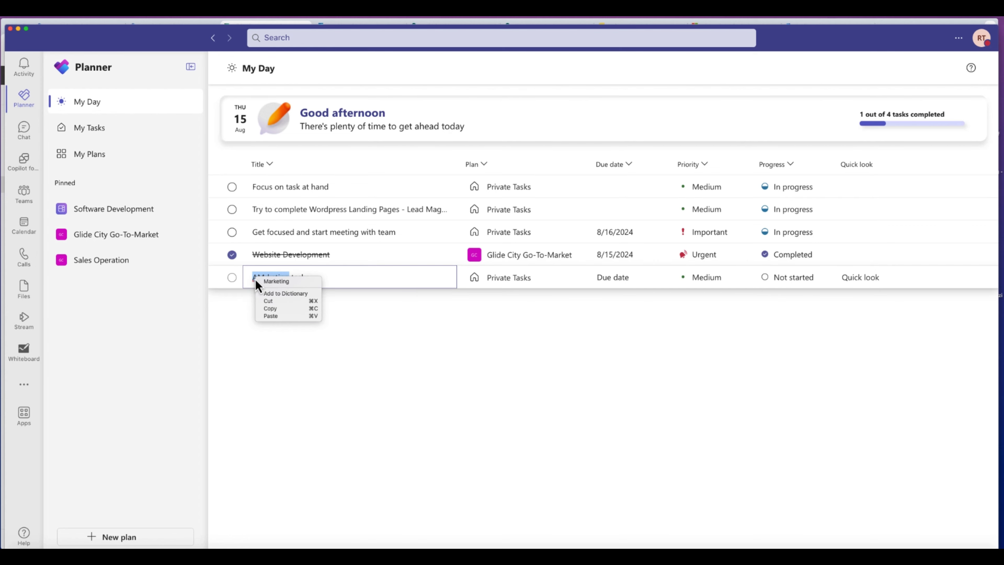
left_click(305, 288)
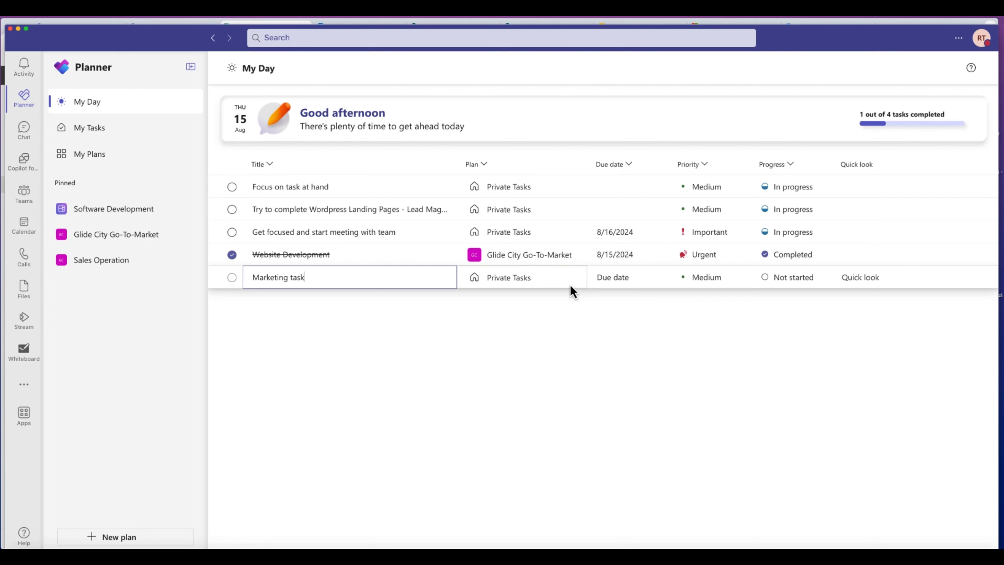
Set the due date of the Marketing task to 8/16/2024
left_click(523, 284)
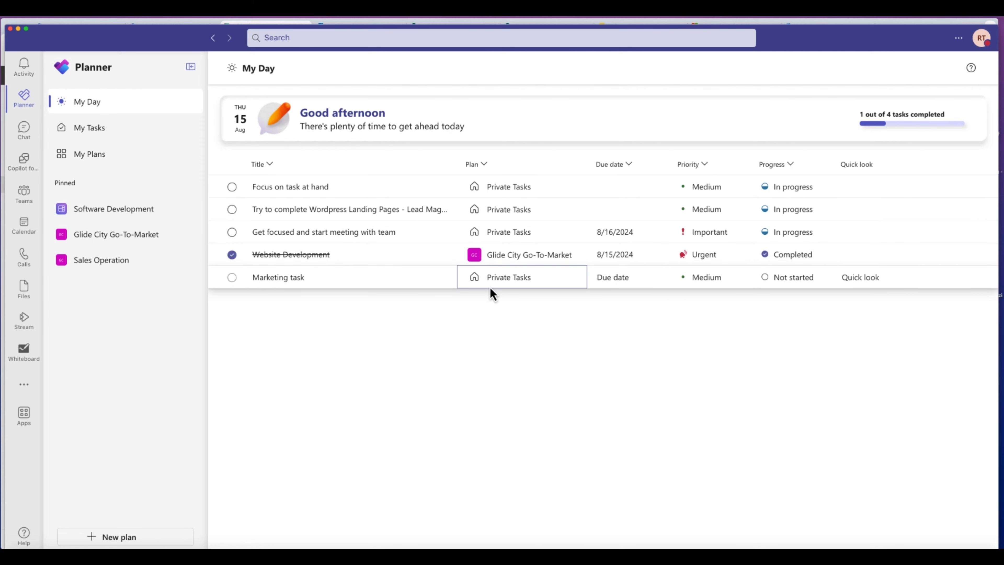
left_click(619, 285)
left_click(658, 281)
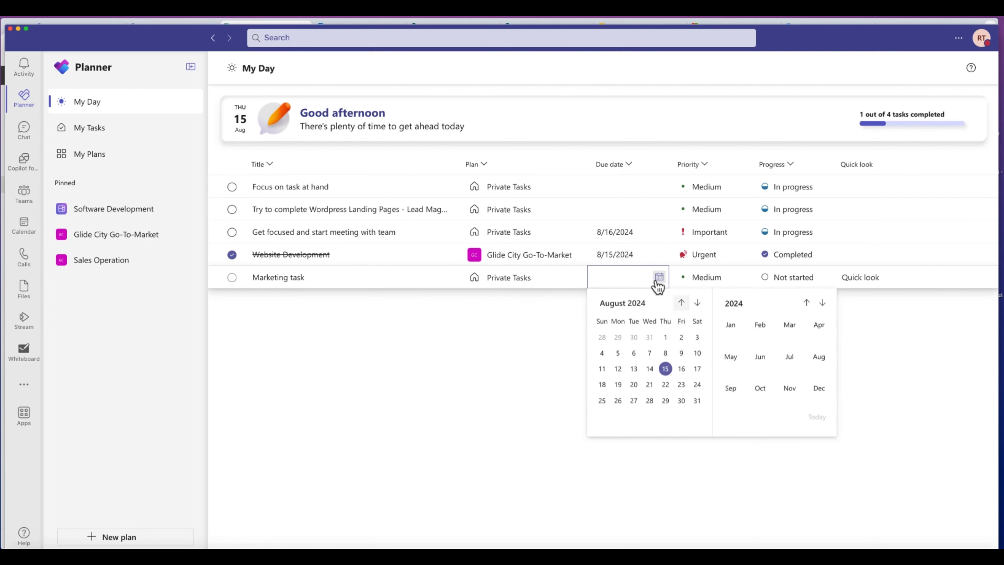
left_click(681, 370)
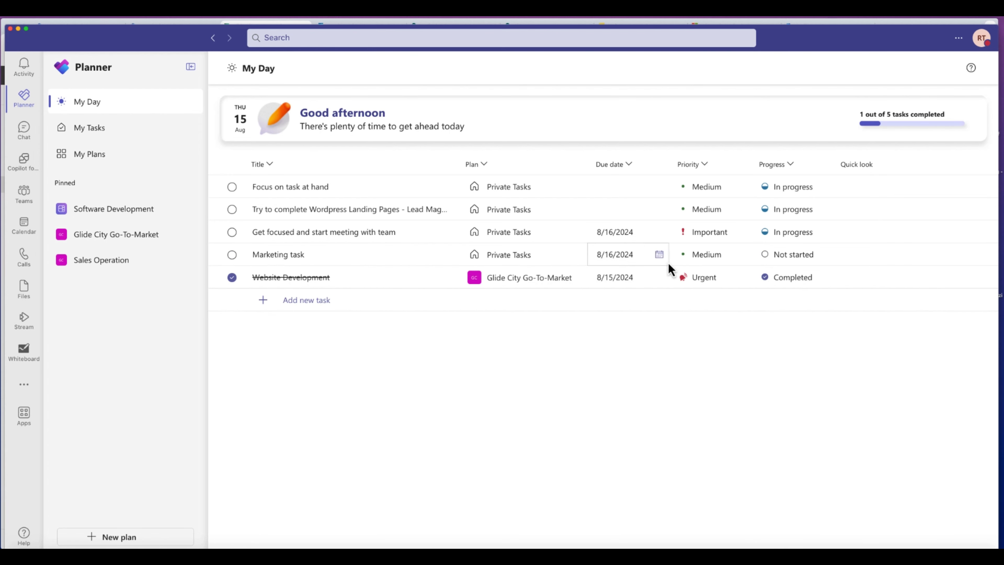
Set the Marketing task's priority to Important and its progress to In progress
left_click(741, 259)
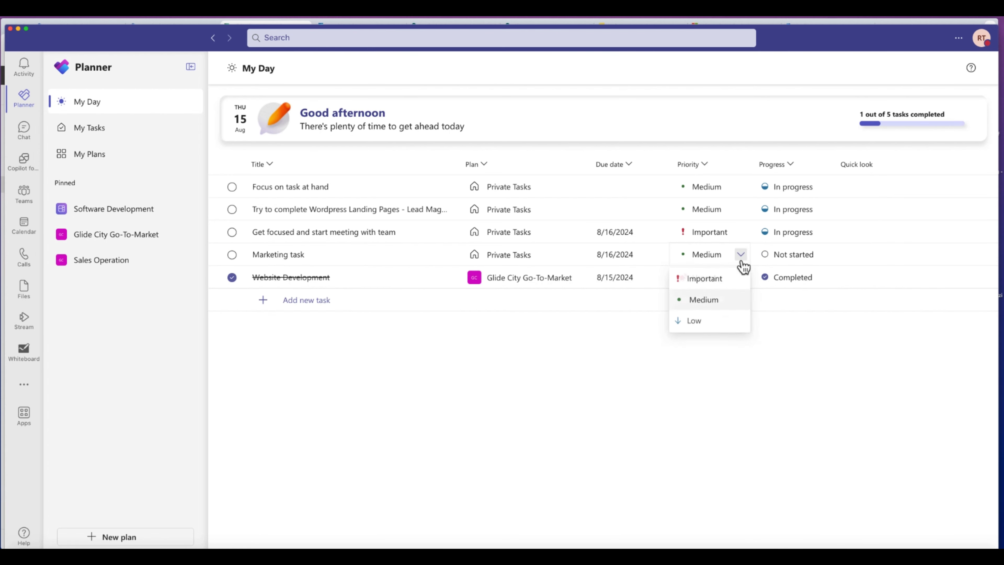
left_click(722, 281)
left_click(819, 259)
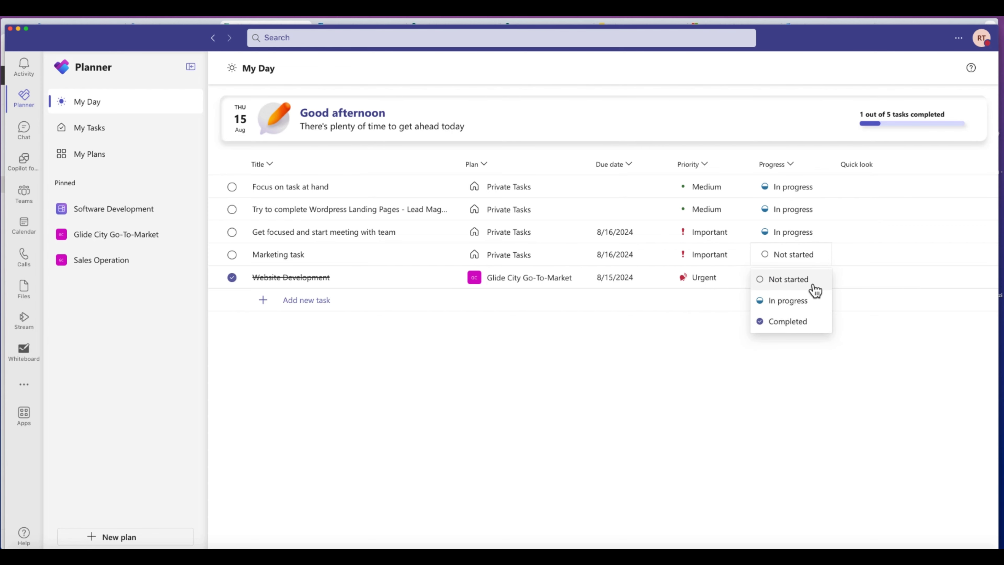
left_click(805, 304)
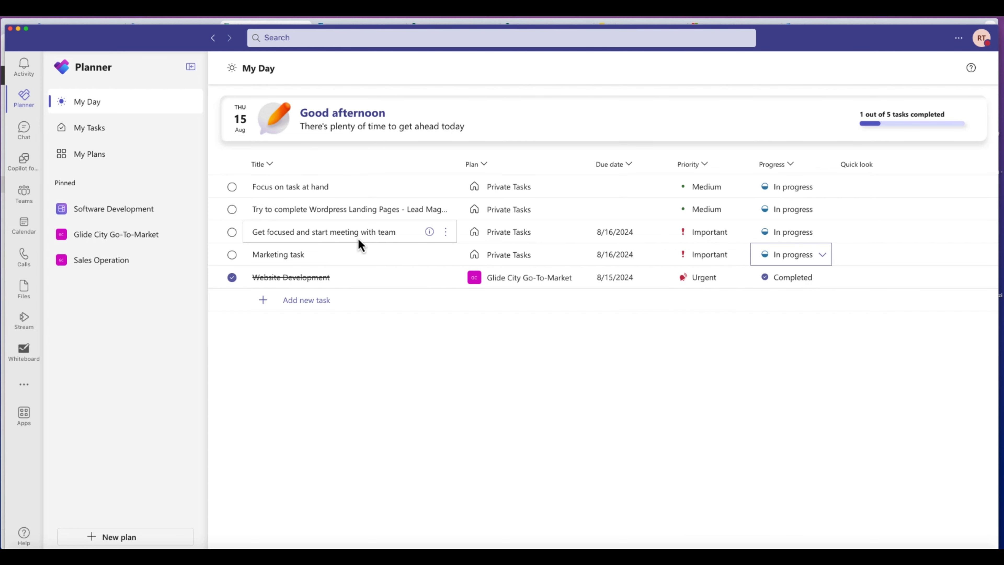
Mark the task Get focused and start meeting with team as Completed
left_click(823, 234)
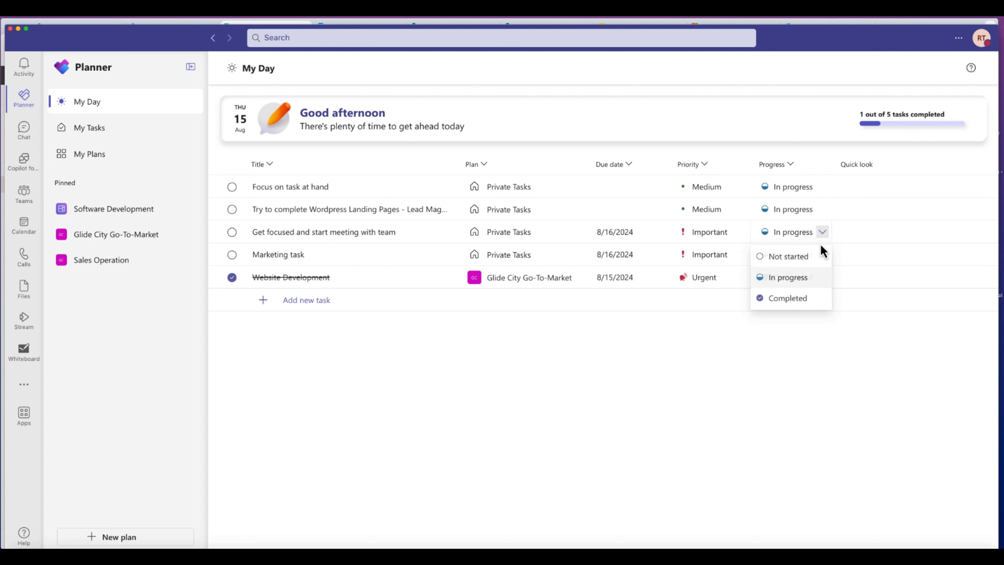
left_click(794, 303)
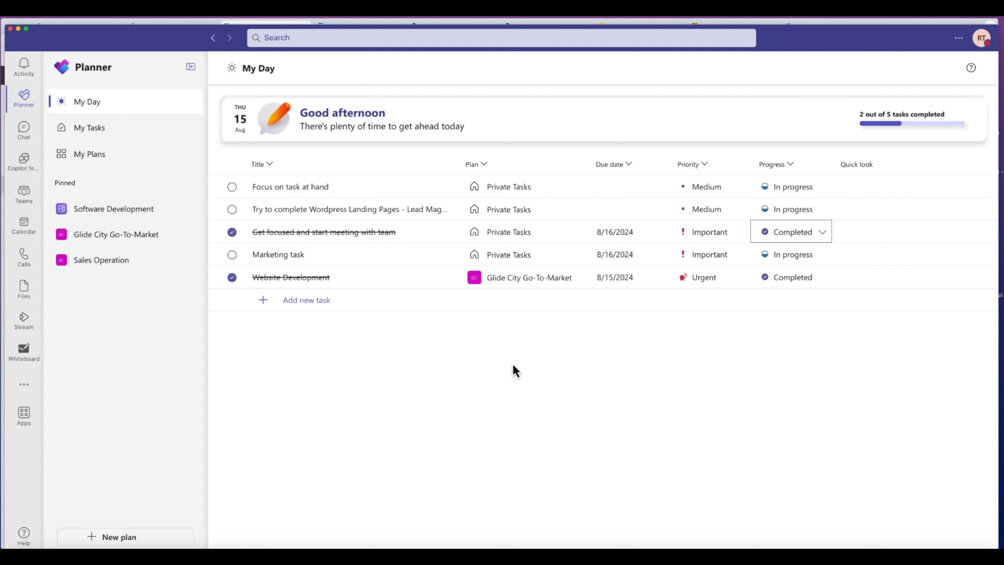
Review My Tasks through the All, Private tasks, Assigned to me and Flagged emails filters
left_click(135, 134)
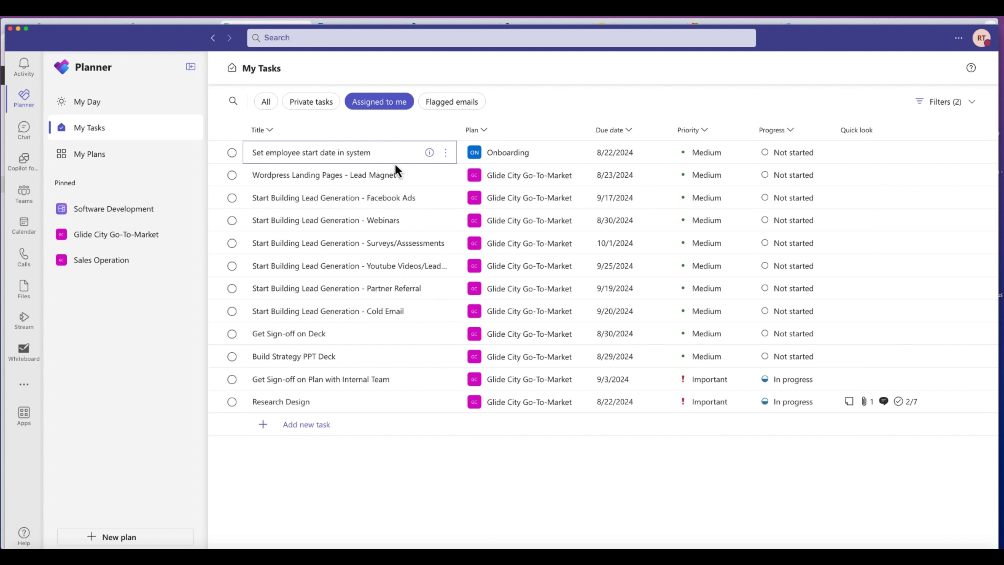
left_click(274, 102)
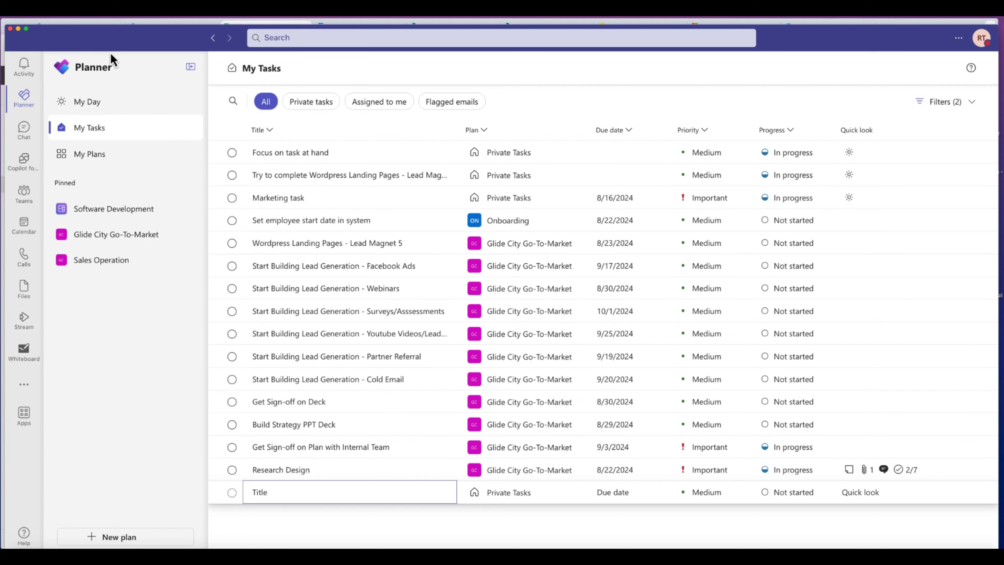
mouse_move(111, 54)
left_mouse_down()
mouse_move(208, 44)
mouse_move(329, 262)
mouse_move(189, 192)
mouse_move(191, 216)
mouse_move(99, 38)
mouse_move(115, 39)
mouse_move(104, 41)
left_mouse_up()
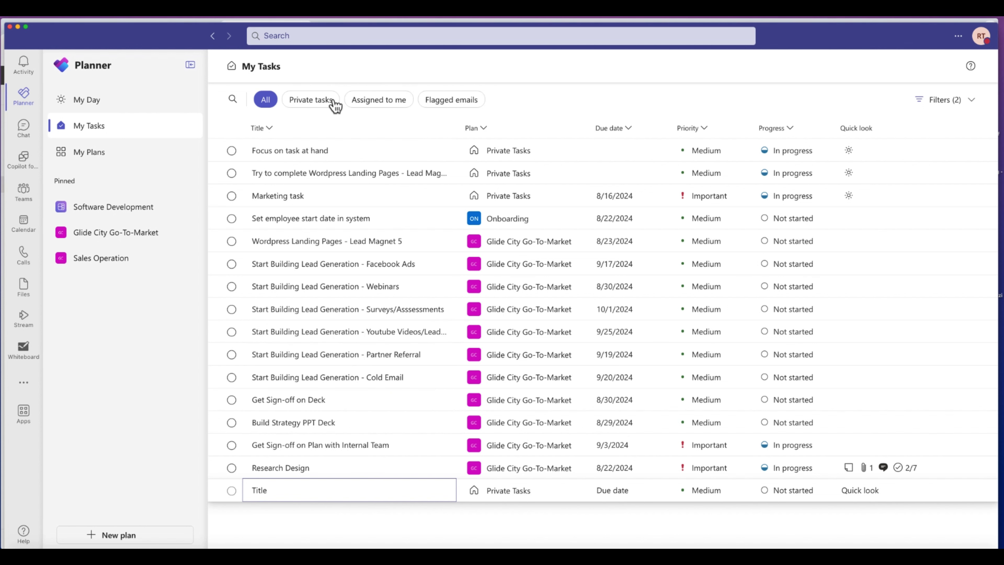
left_click(322, 111)
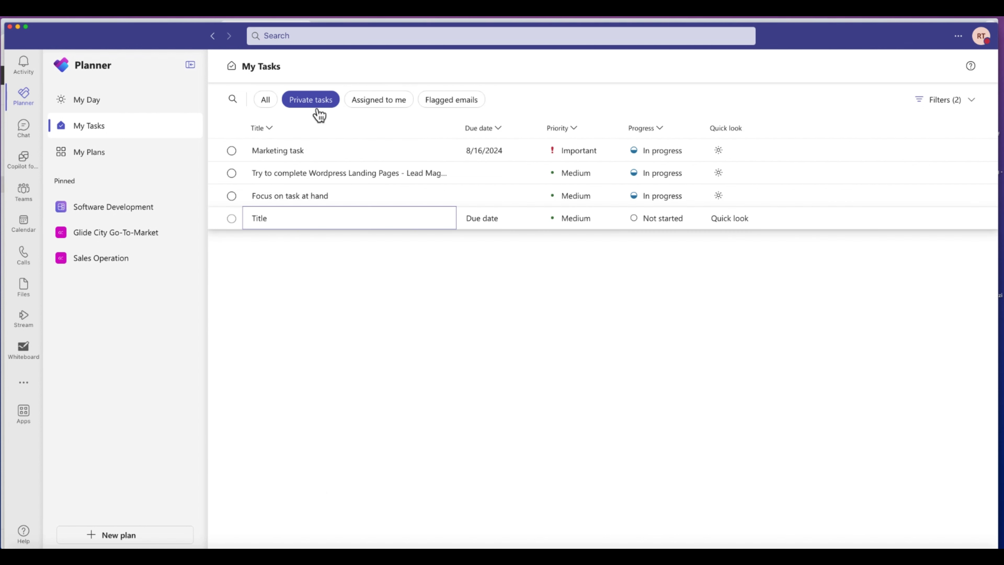
left_click(375, 104)
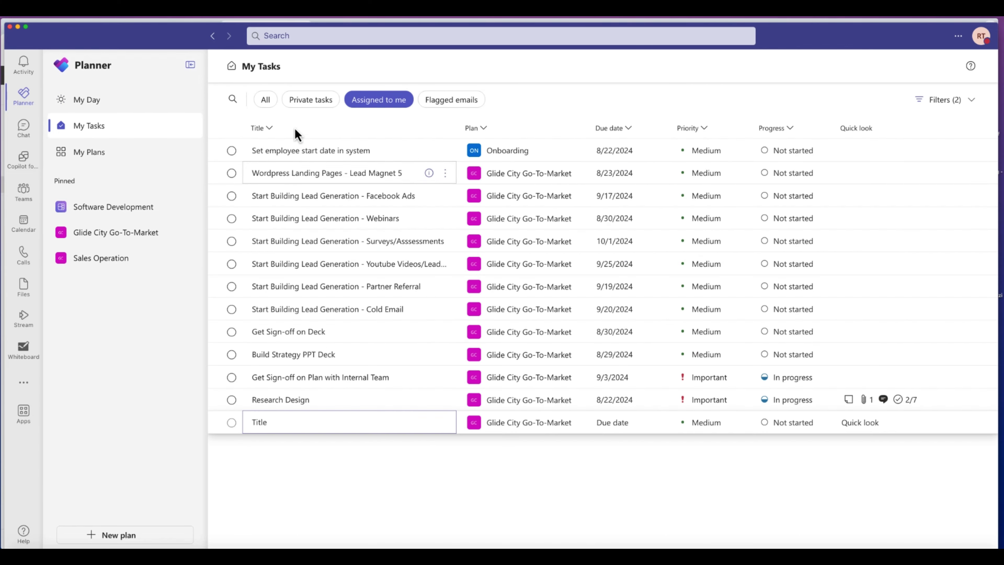
left_click(266, 105)
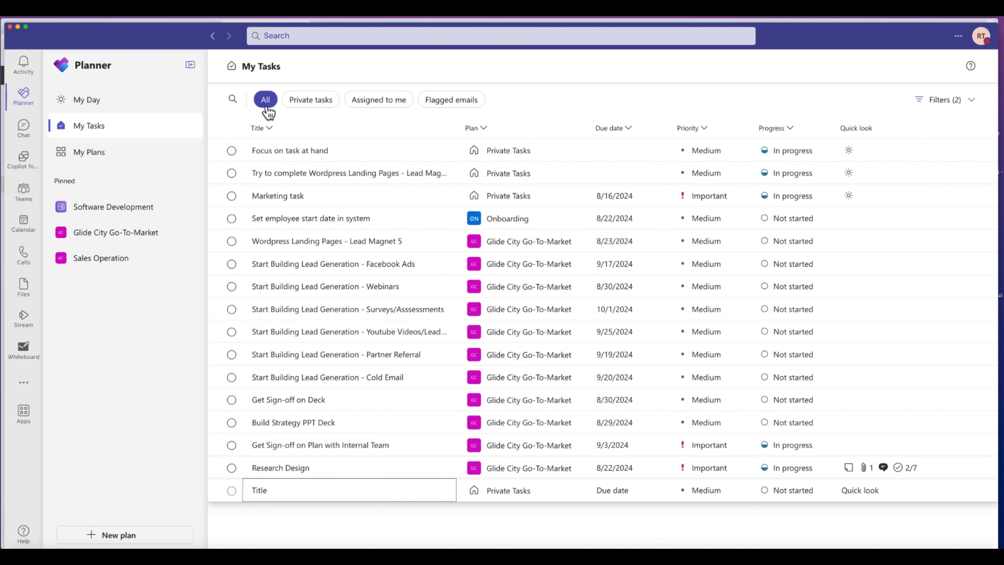
left_click(363, 102)
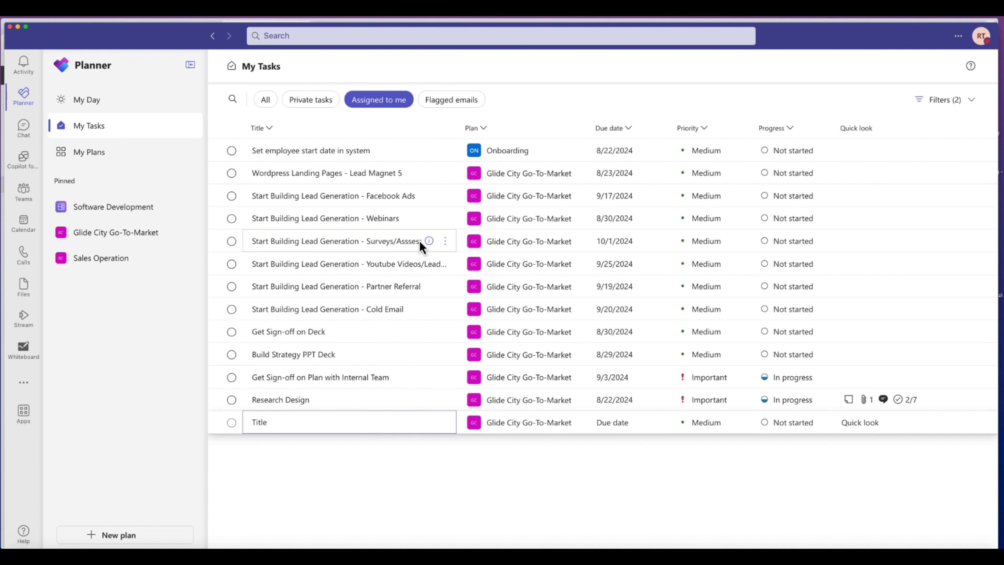
left_click(447, 111)
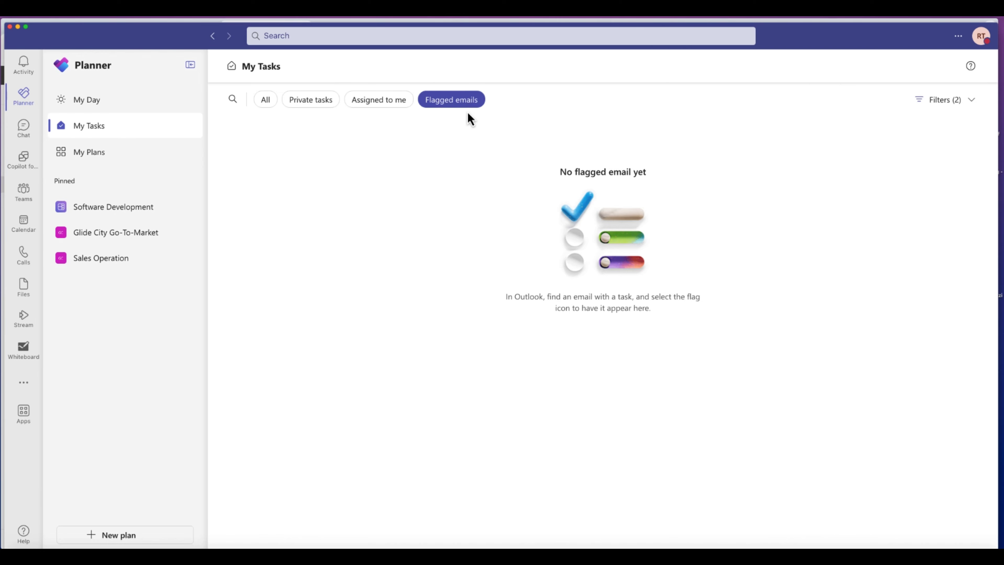
Pin Test Plan from the expanded list of recent plans in My Plans, and unpin it again
left_click(84, 154)
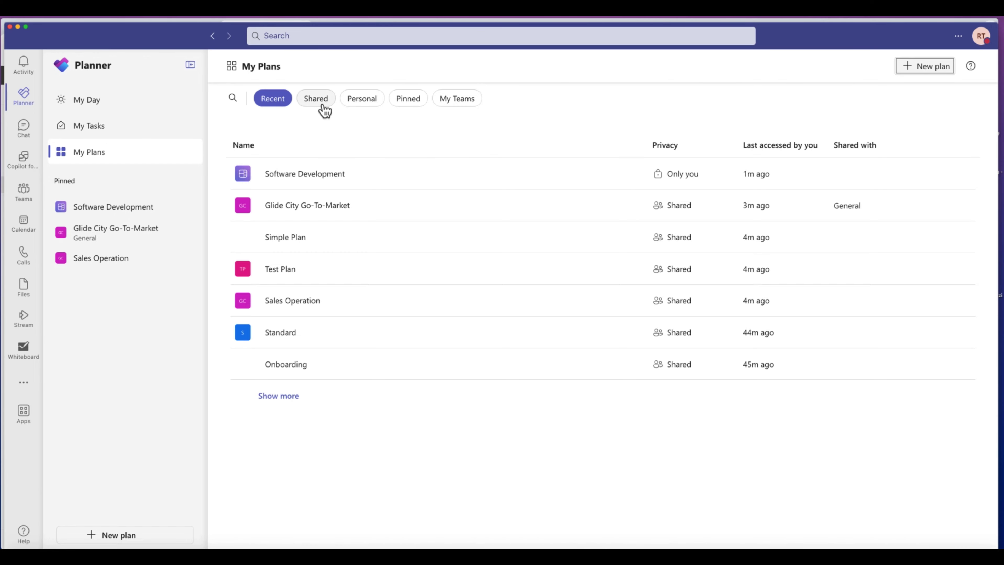
left_click(286, 397)
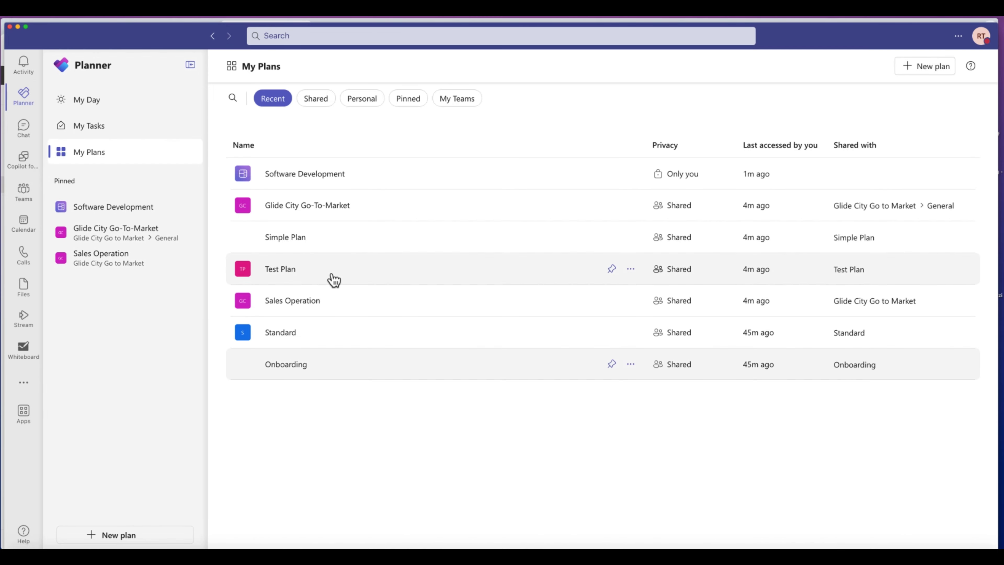
left_click(612, 271)
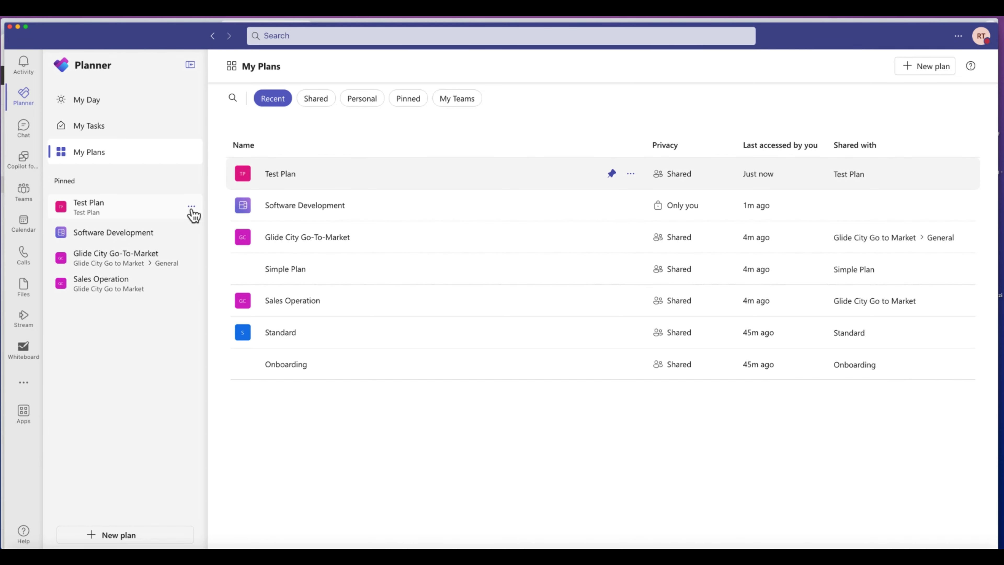
left_click(190, 208)
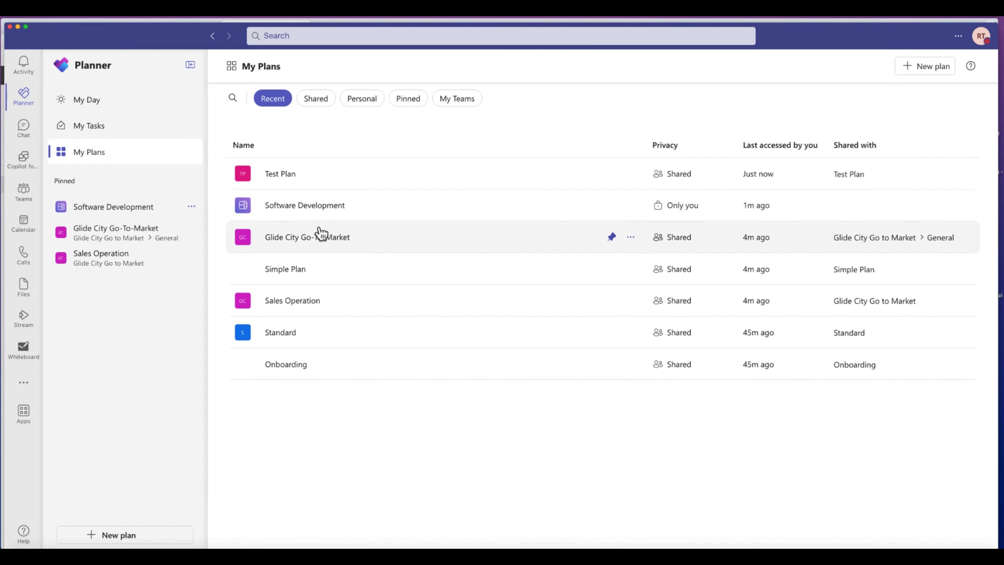
Review the Shared, Personal, Pinned and My Teams groupings of My Plans
left_click(319, 99)
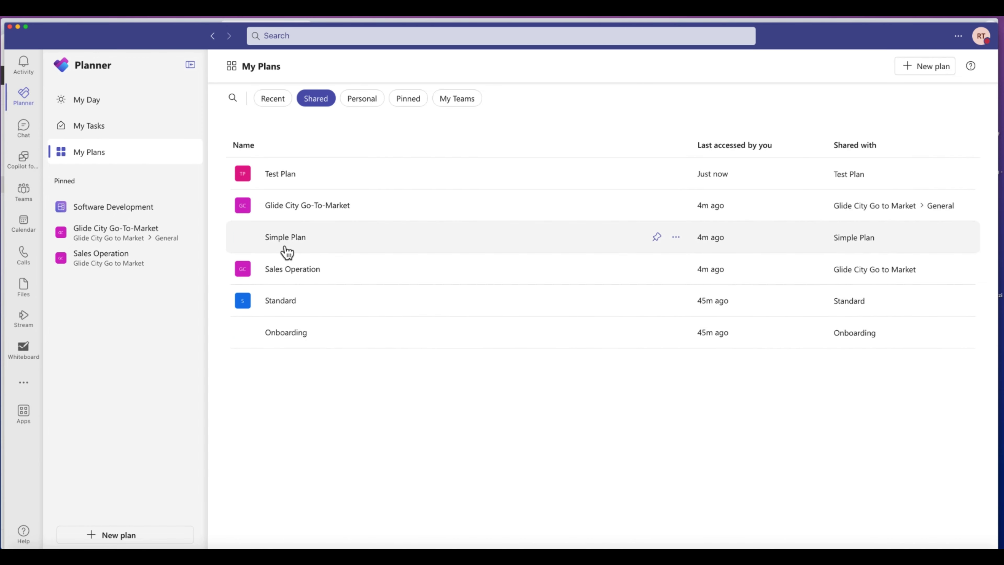
left_click(365, 104)
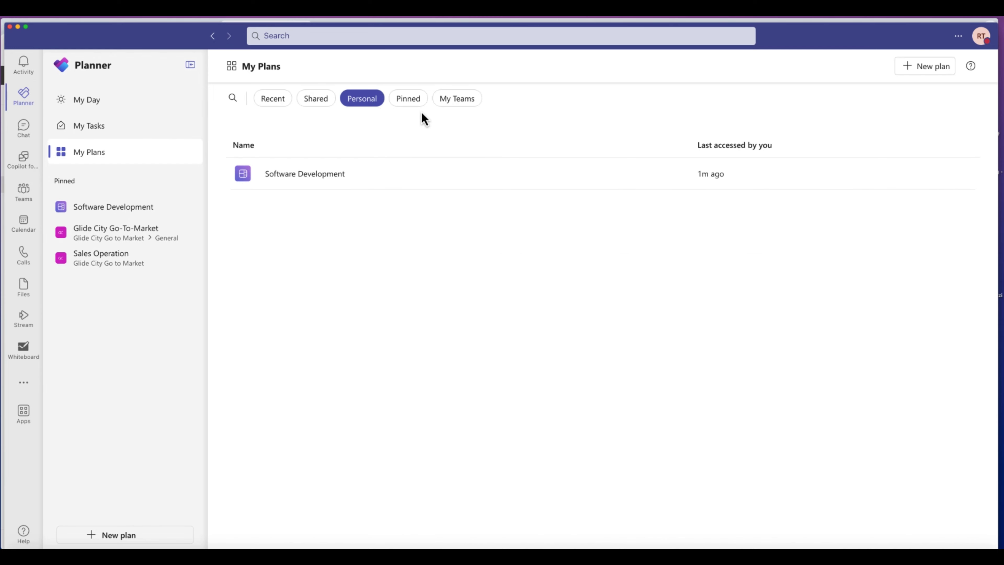
left_click(415, 109)
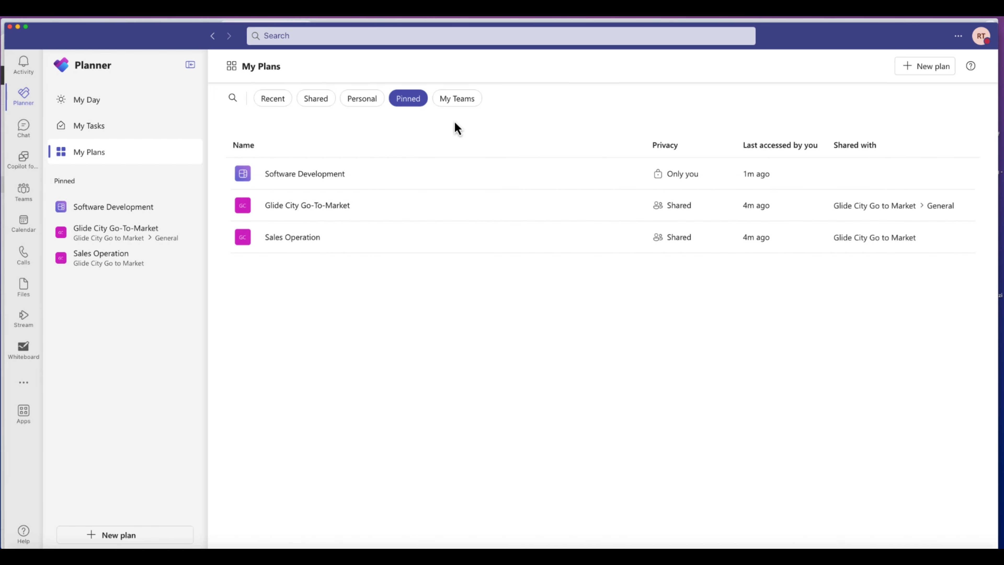
left_click(457, 107)
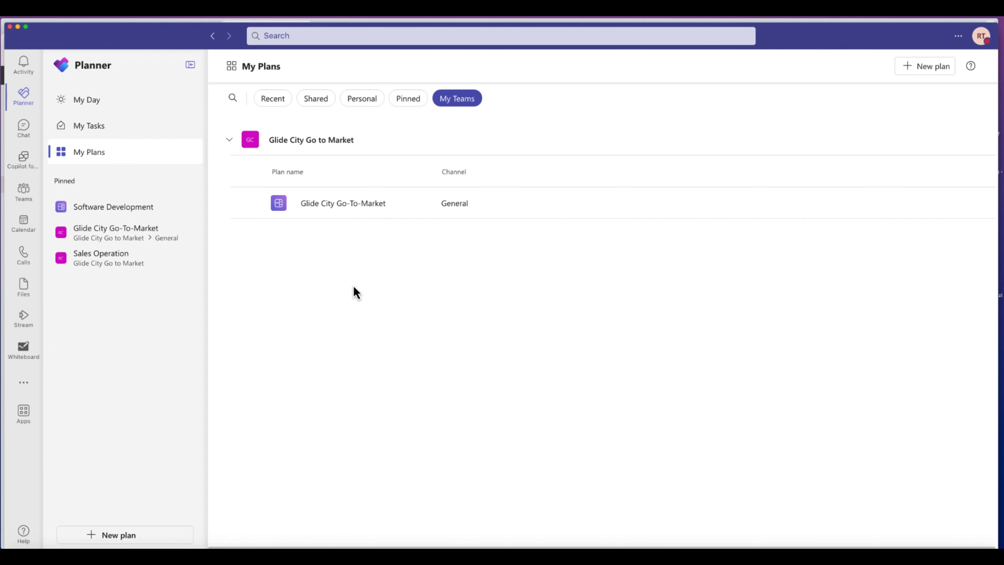
Open the Glide City Go-To-Market plan and examine its buckets and its Schedule, Grid, Board and Charts views
left_click(128, 232)
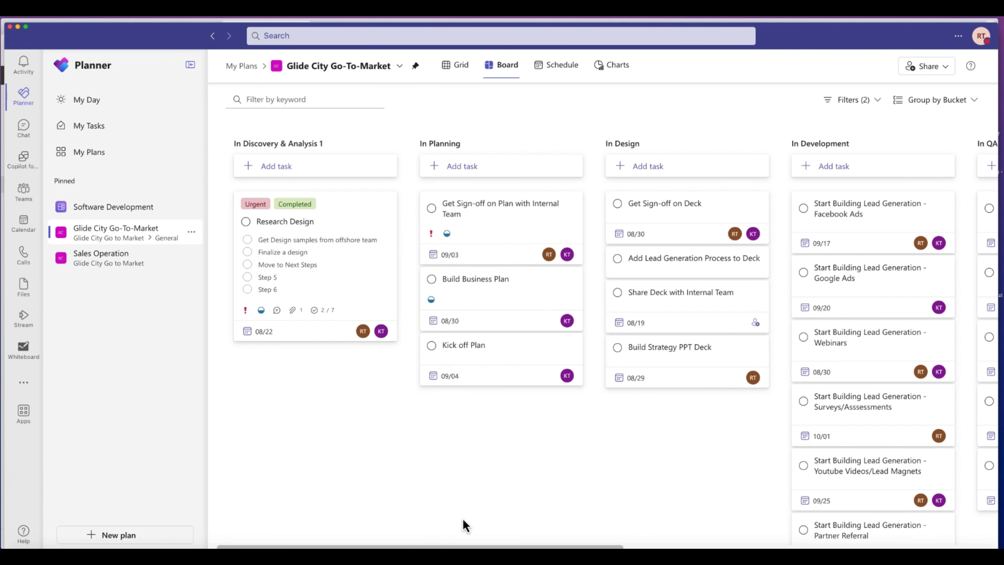
scroll(683, 528, "right", 15)
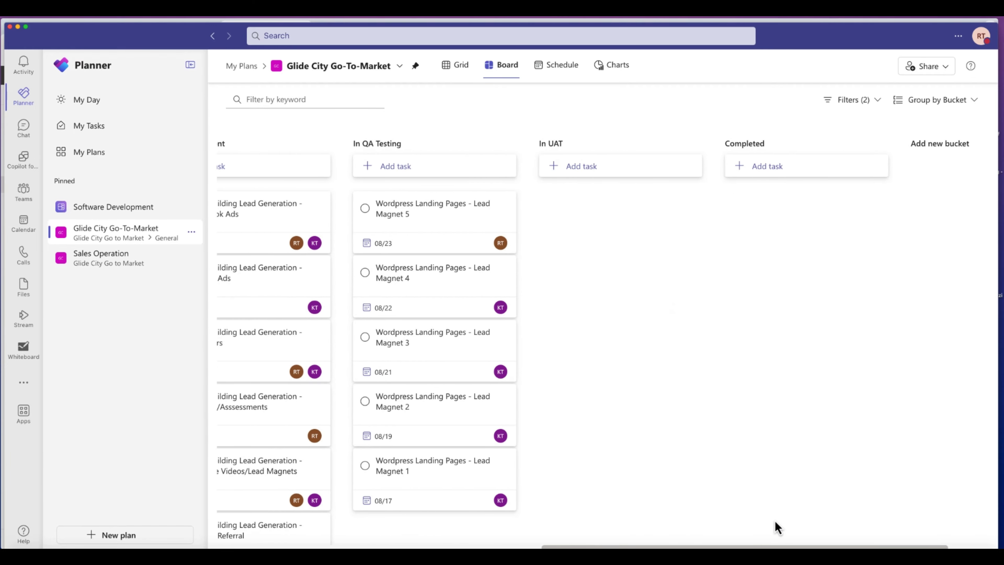
mouse_move(150, 42)
left_mouse_down()
mouse_move(409, 330)
mouse_move(166, 19)
mouse_move(145, 36)
left_mouse_up()
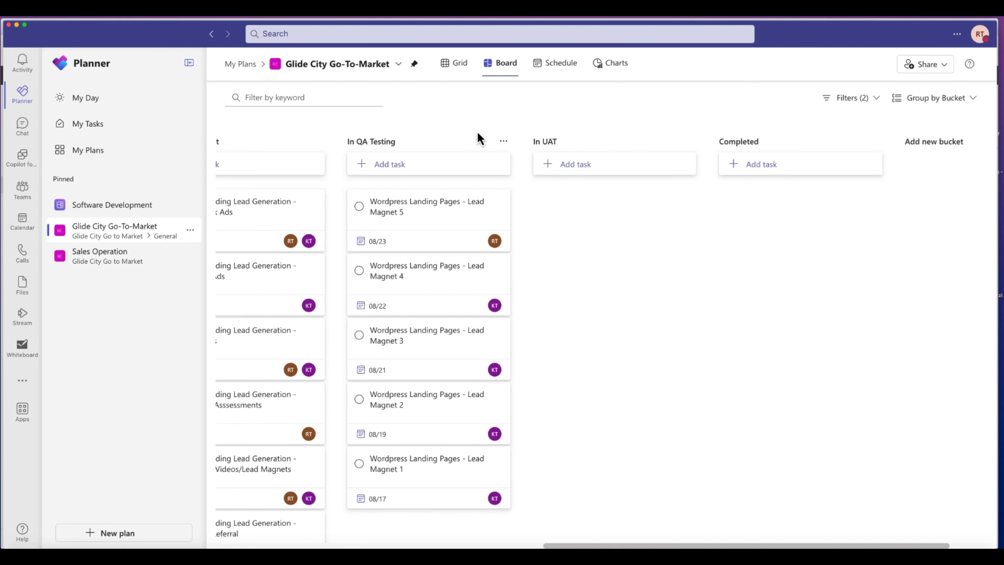
left_click(561, 67)
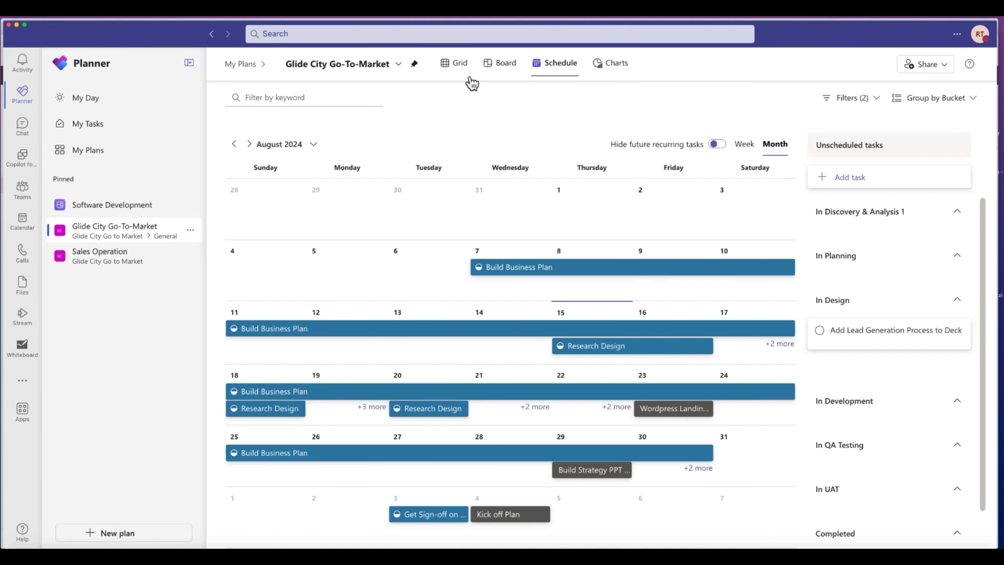
left_click(458, 68)
left_click(499, 75)
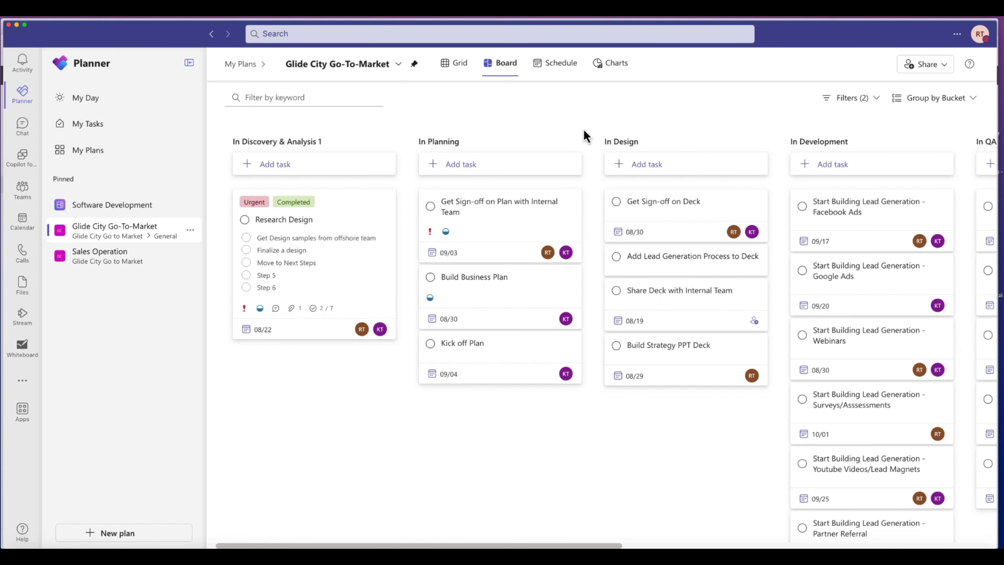
left_click(609, 71)
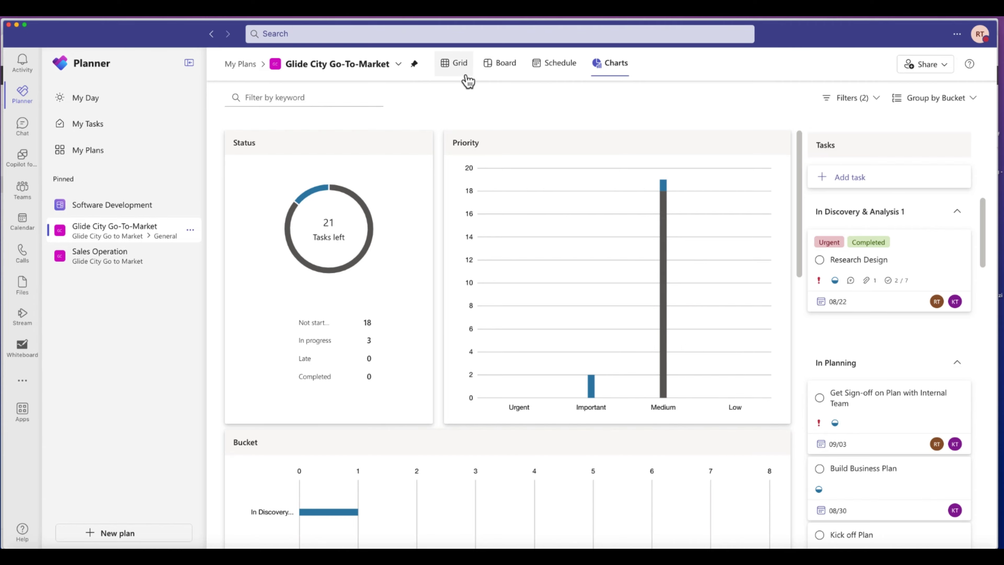
In the Board view, move the task Wordpress Landing Pages - Lead Magnet 5 from In QA Testing to In UAT
left_click(503, 73)
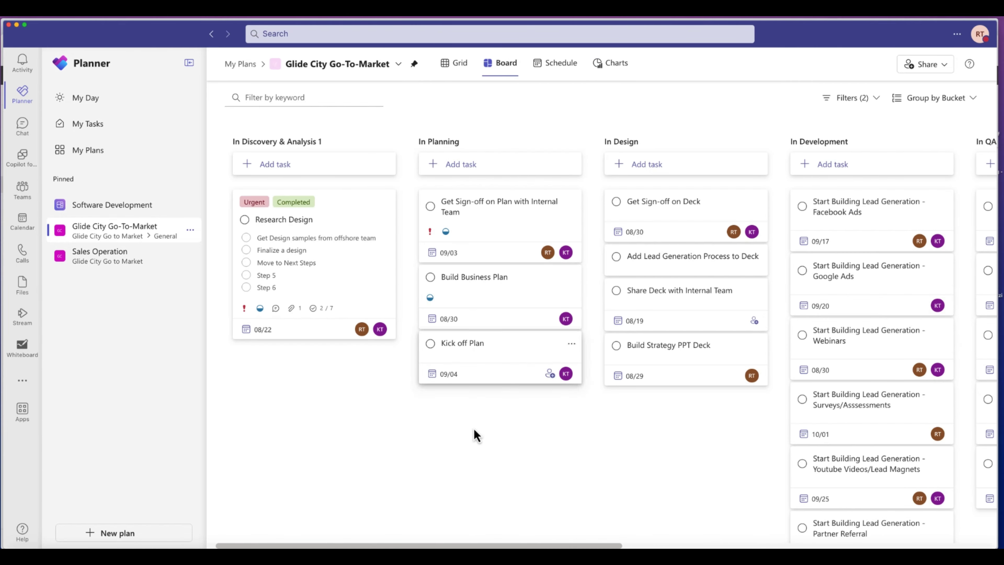
left_click_drag(474, 546, 755, 525)
left_click_drag(555, 228, 707, 225)
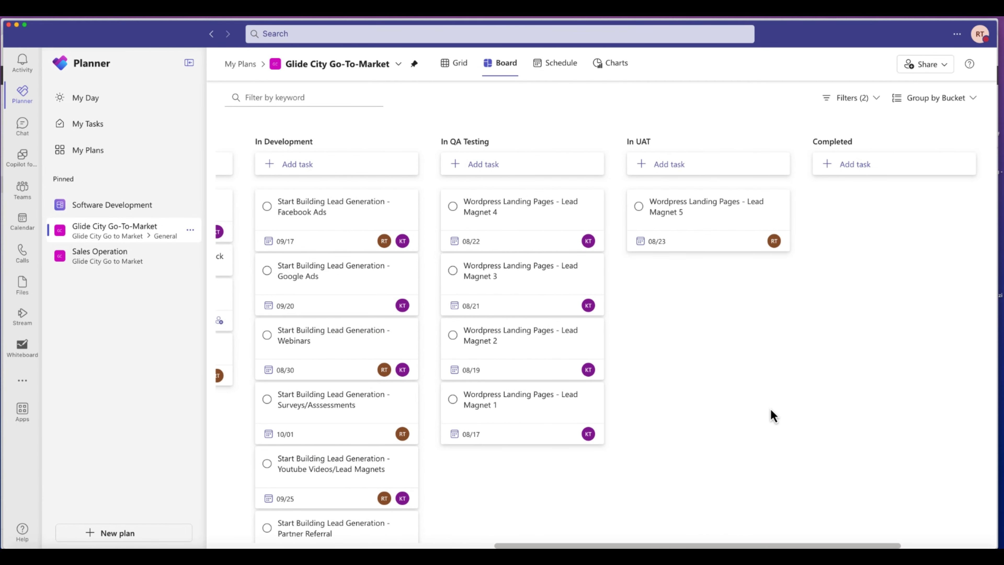
View the Invite members sharing dialog for the Glide City Go-To-Market plan and close it
left_click(929, 69)
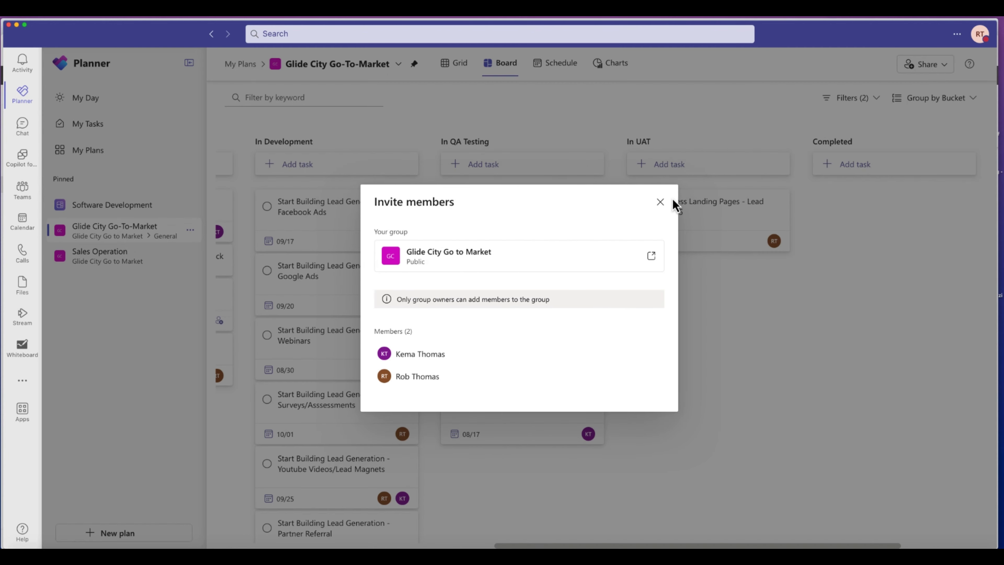
left_click(660, 203)
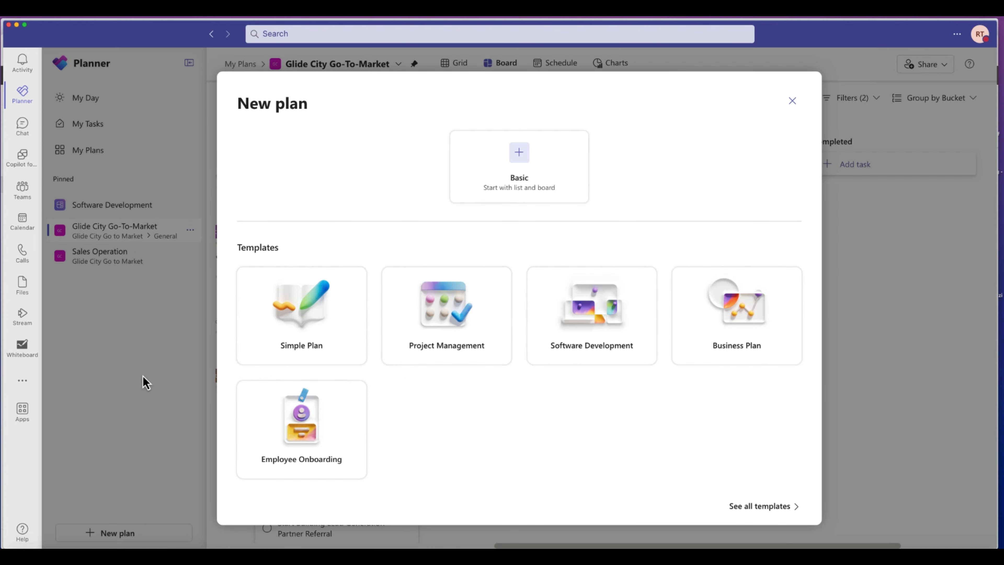
Create a new plan from the Business Plan template, keeping the name Business Plan and adding it to the pinned plans
left_click(729, 316)
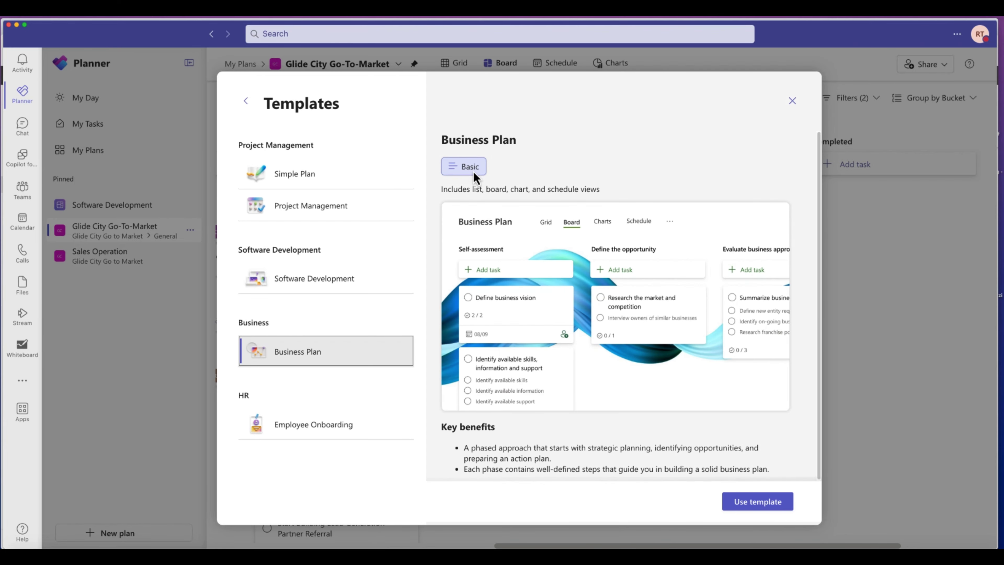
left_click(753, 503)
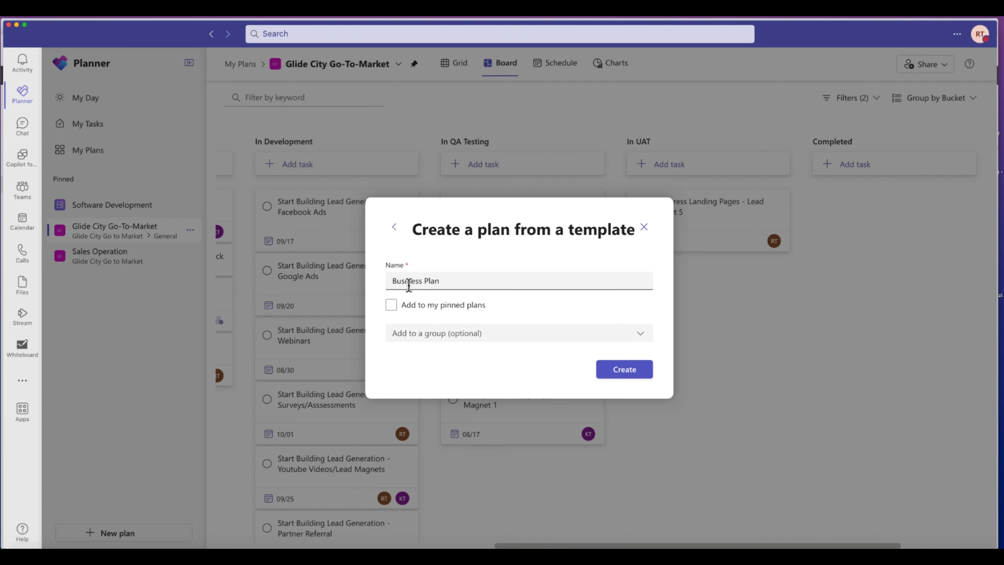
left_click(429, 340)
left_click(403, 305)
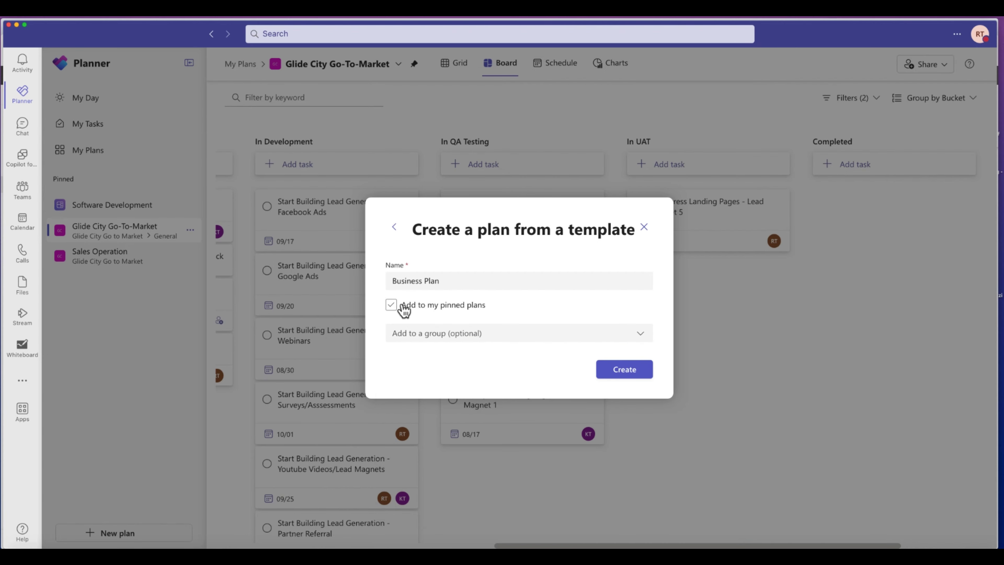
left_click(627, 370)
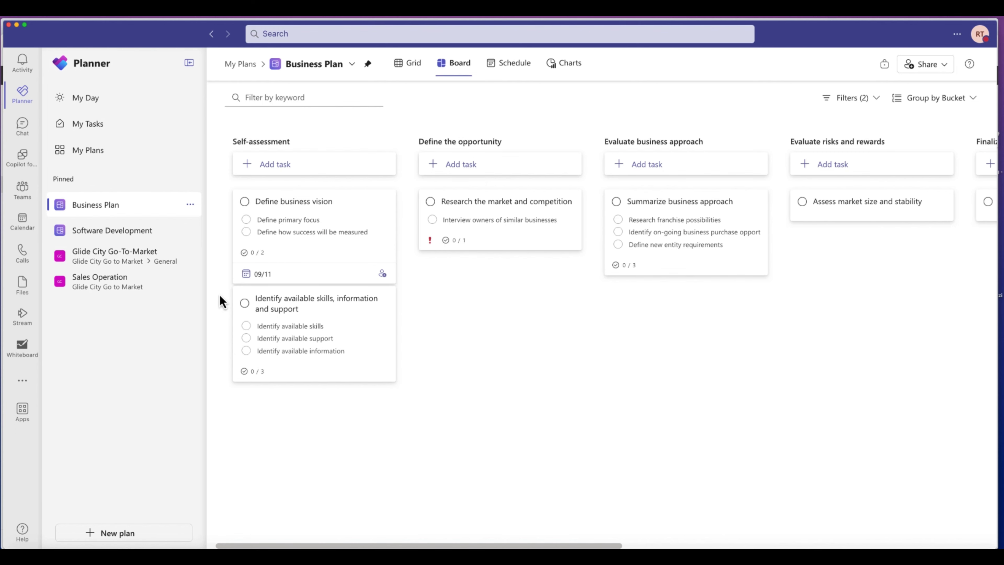
View the plan details of Business Plan and close them
left_click(351, 65)
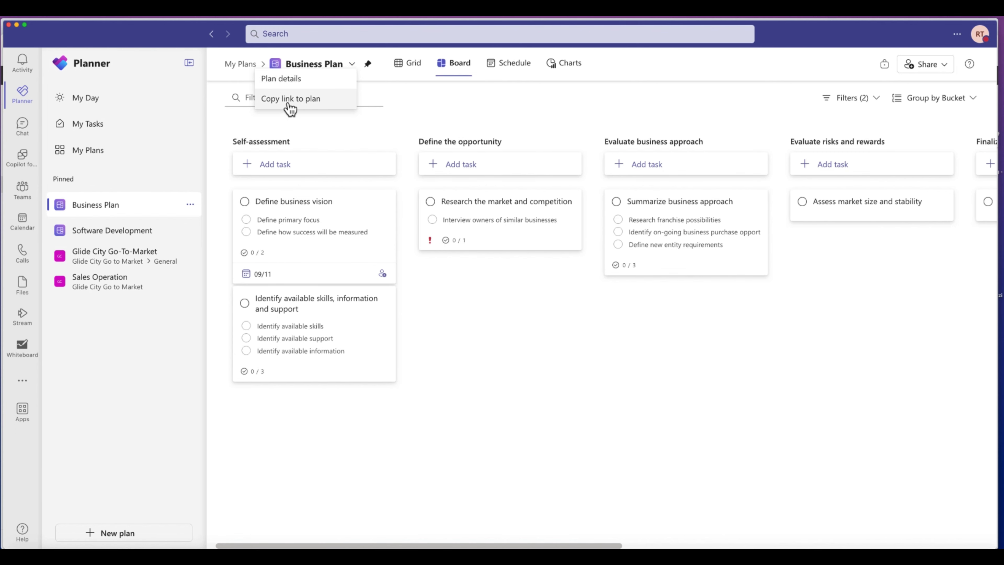
left_click(307, 87)
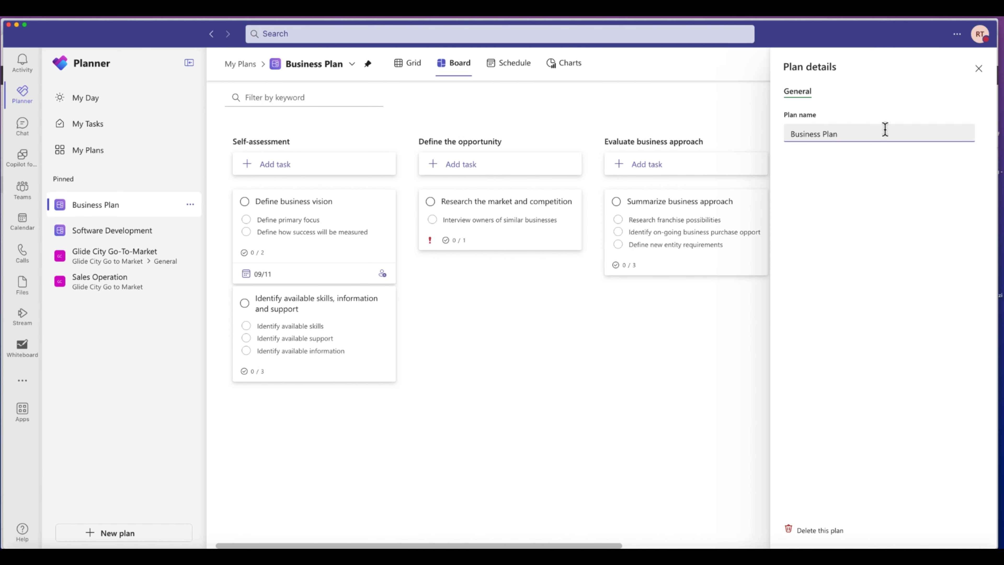
left_click(978, 70)
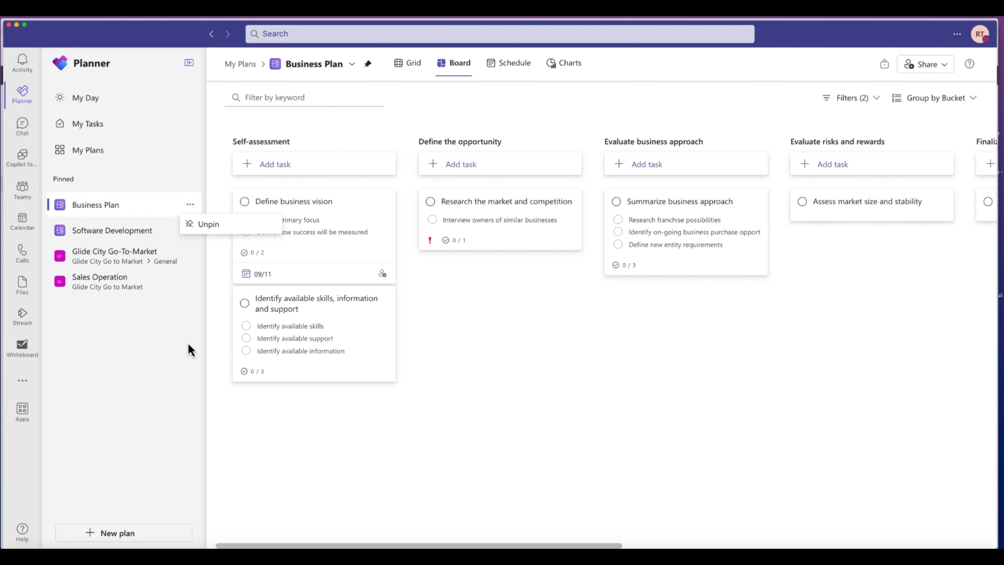
Unpin Business Plan and return to the recent plans in My Plans
left_click(193, 206)
left_click(212, 228)
left_click(97, 129)
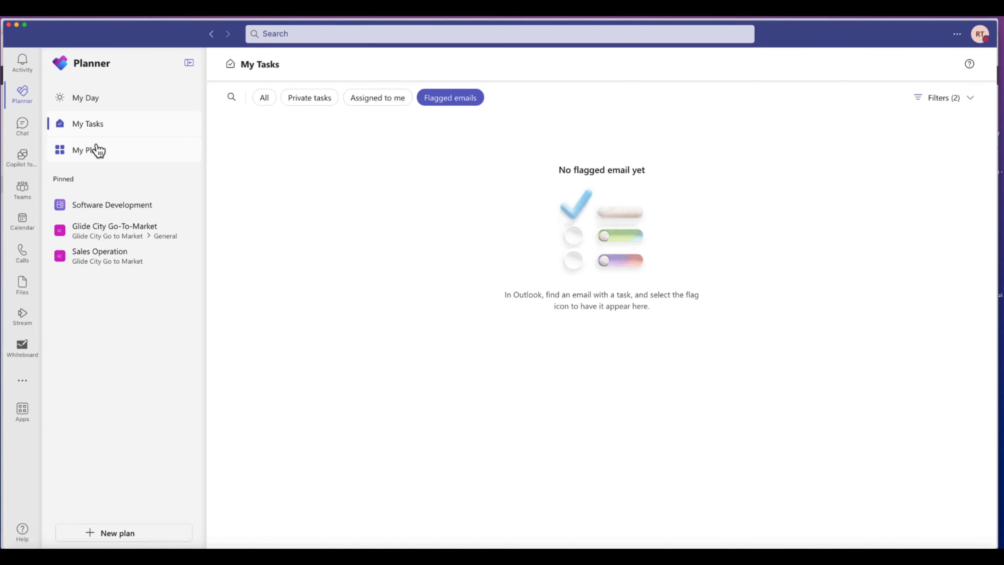
left_click(95, 154)
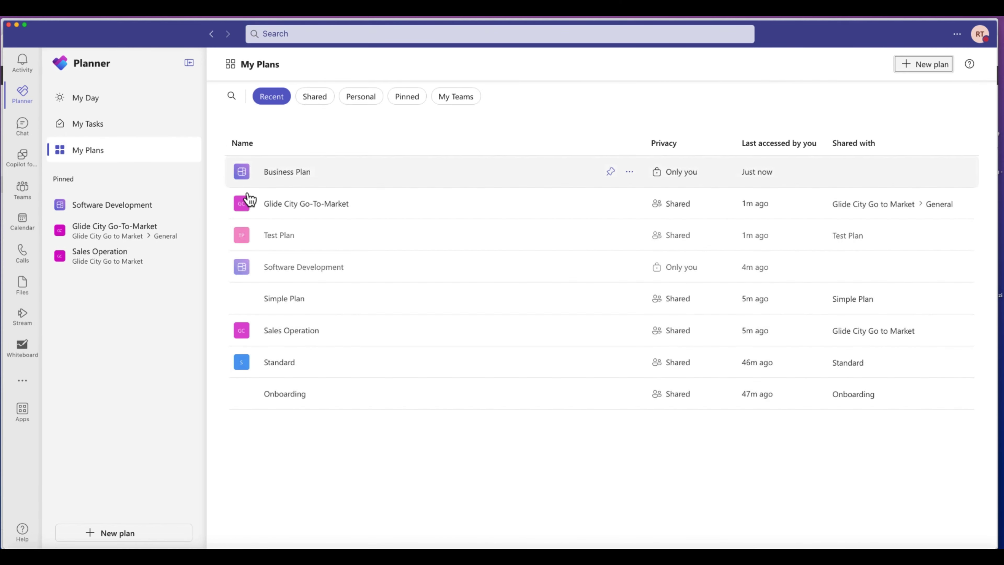
Pin Business Plan from the recent plans and go to the General channel of the Glide City Go to Market team
left_click(611, 171)
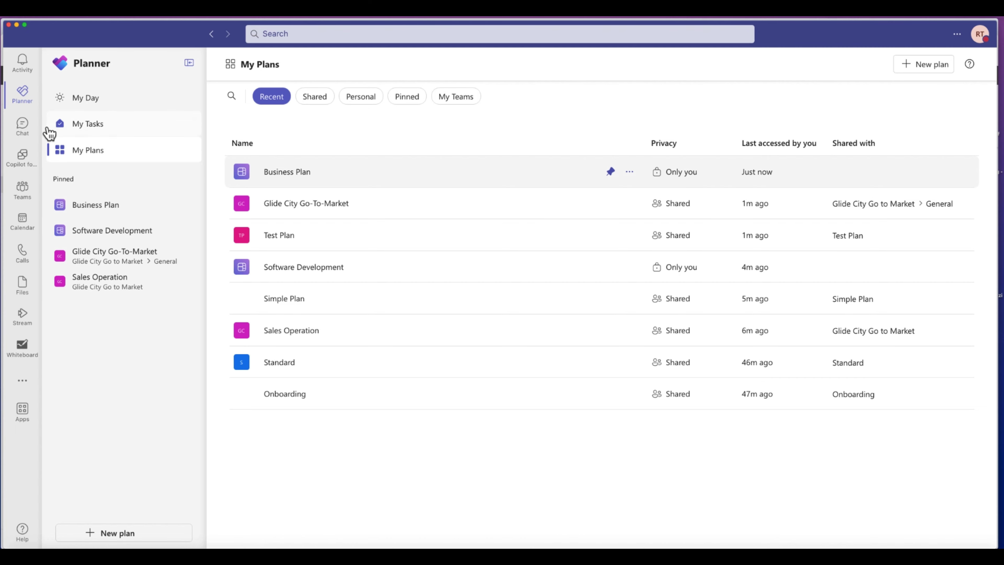
left_click(23, 124)
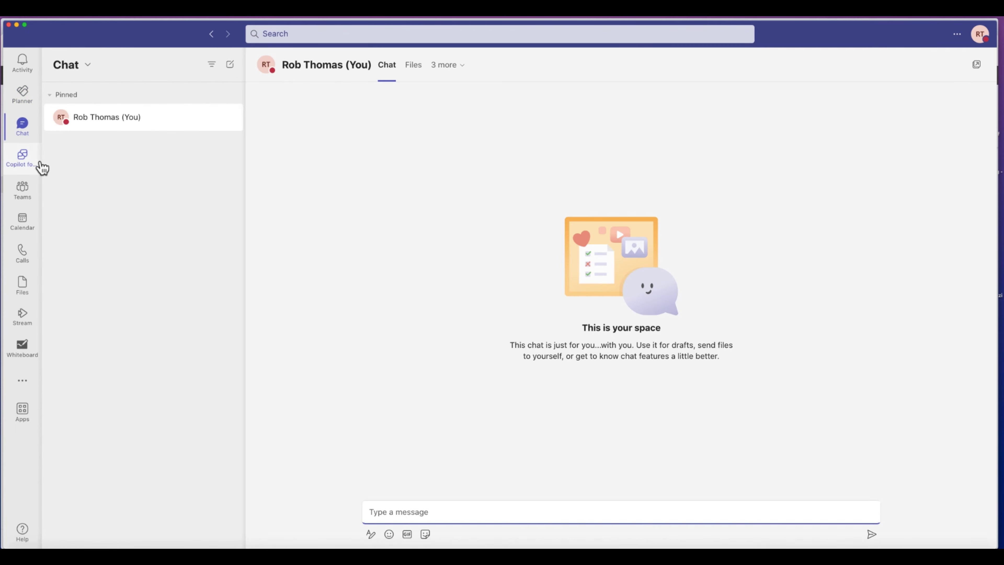
left_click(29, 207)
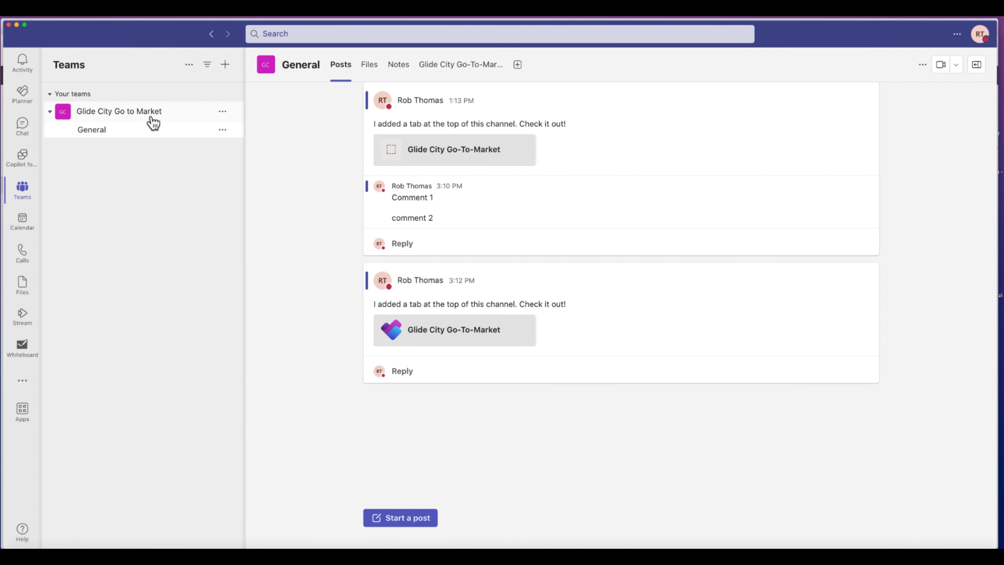
Remove the Glide City Go-To-Market plan tab from the General channel
left_click(501, 67)
left_click(510, 67)
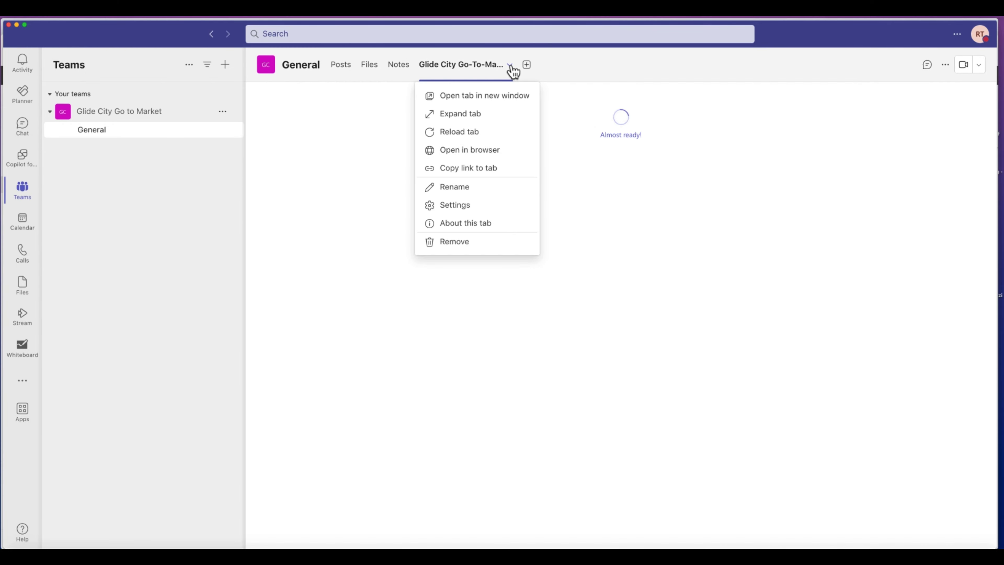
left_click(475, 273)
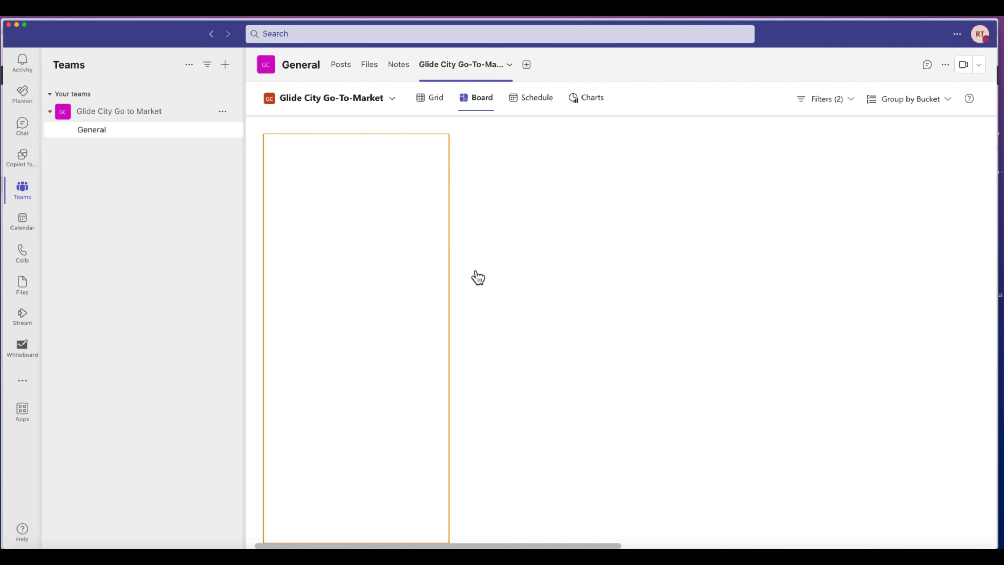
left_click(510, 65)
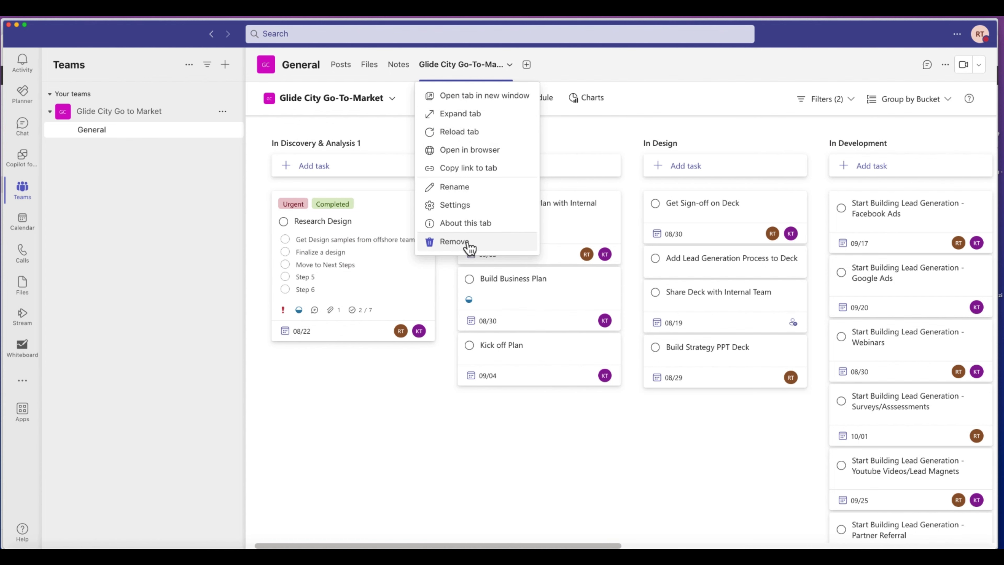
left_click(478, 242)
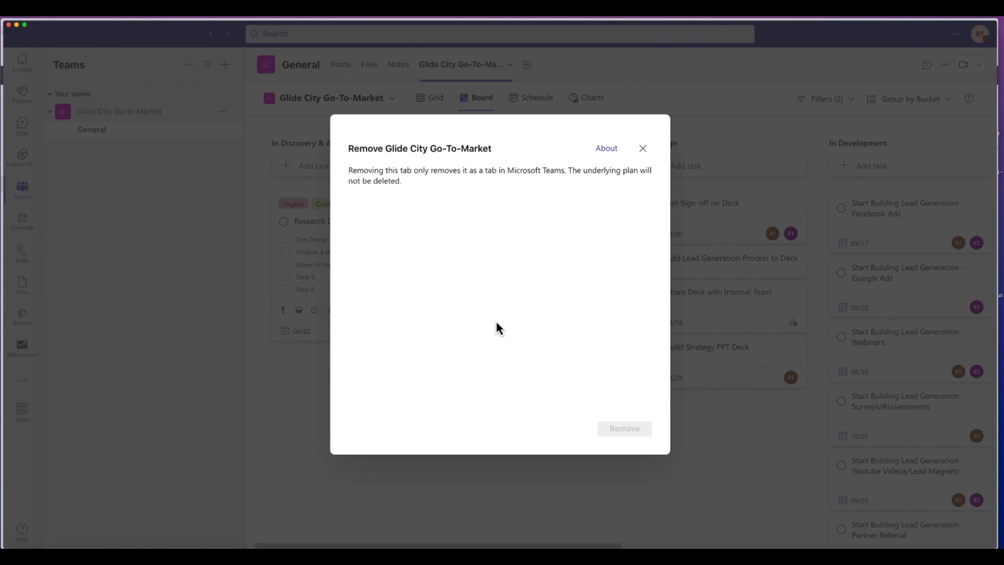
left_click(623, 432)
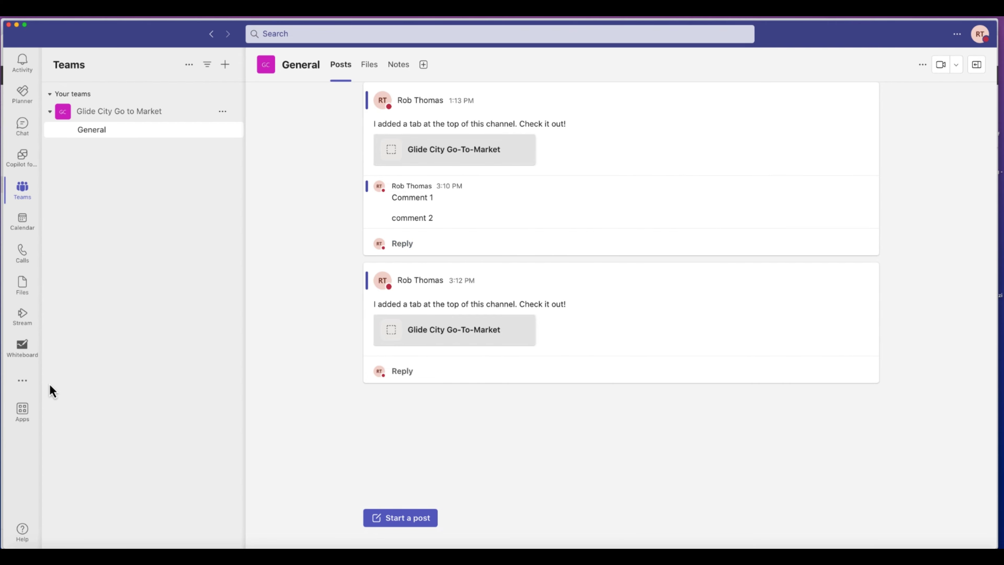
Add a Planner tab to the General channel from the team's existing Glide City Go-To-Market plan, with a post to the channel about it
left_click(23, 415)
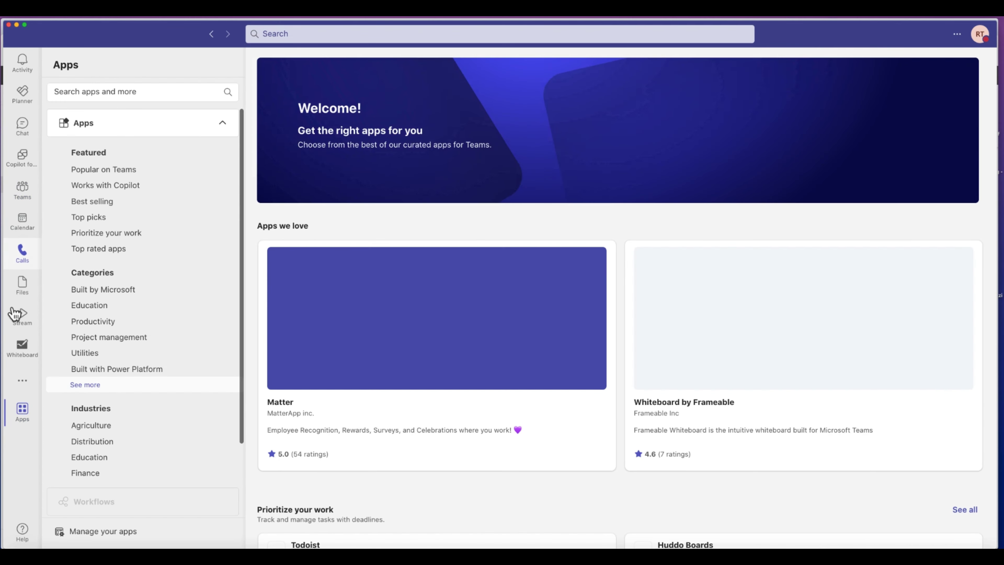
left_click(23, 190)
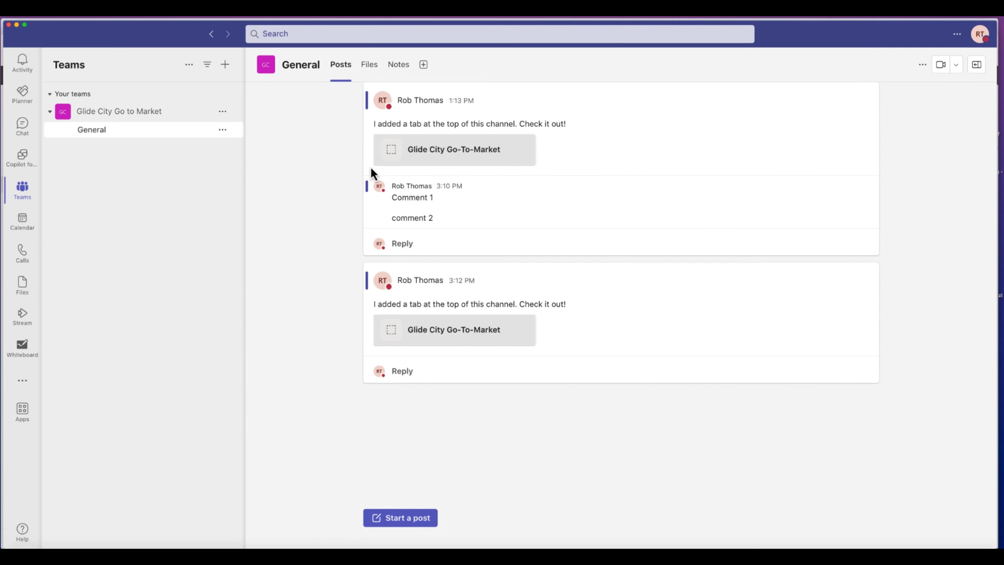
left_click(427, 75)
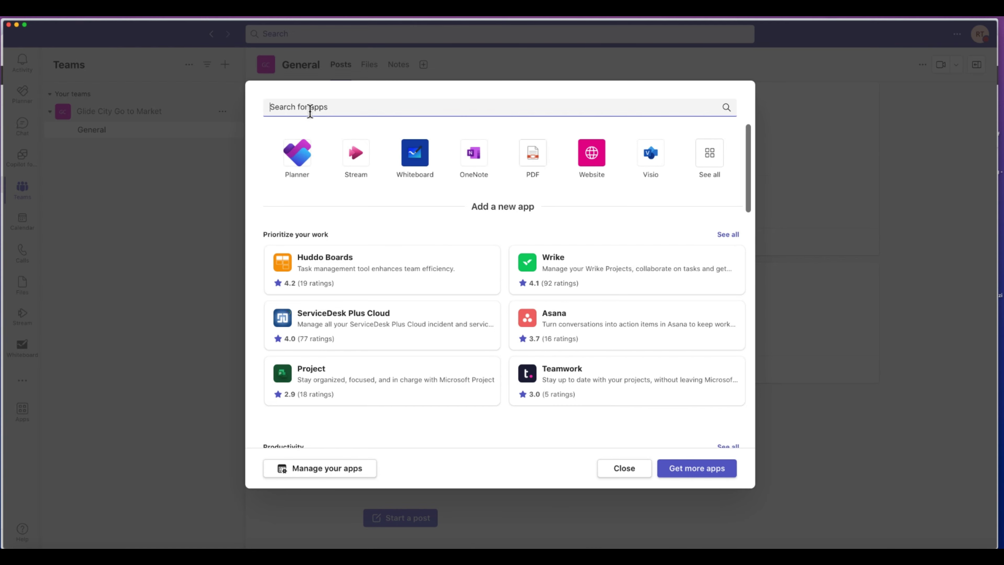
left_click(310, 112)
type("Planner")
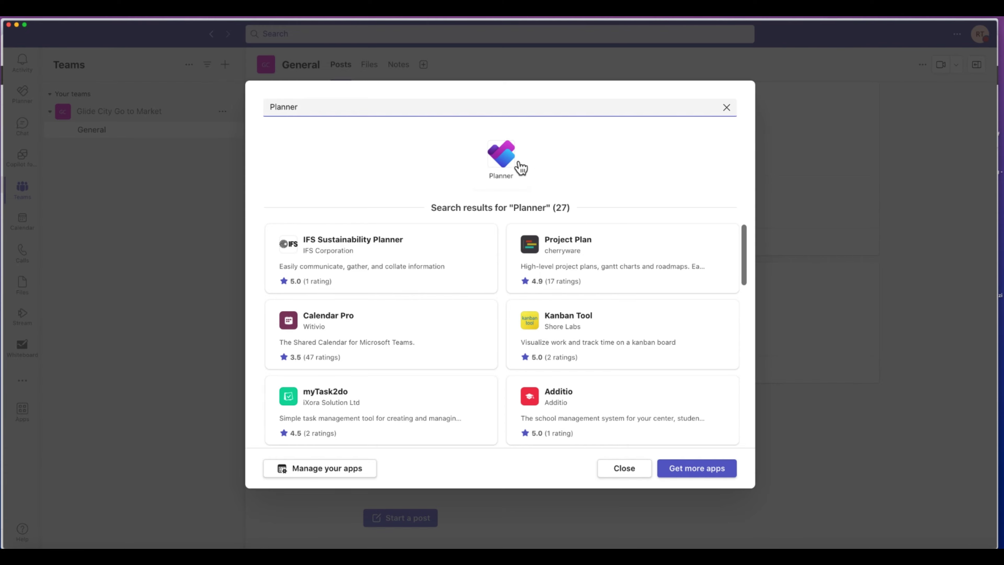
left_click(512, 162)
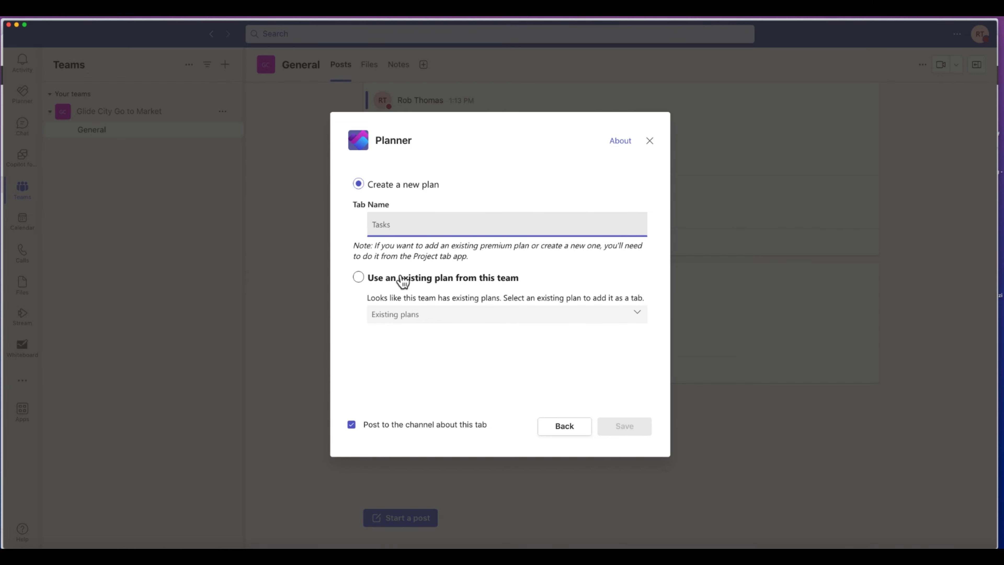
left_click(358, 281)
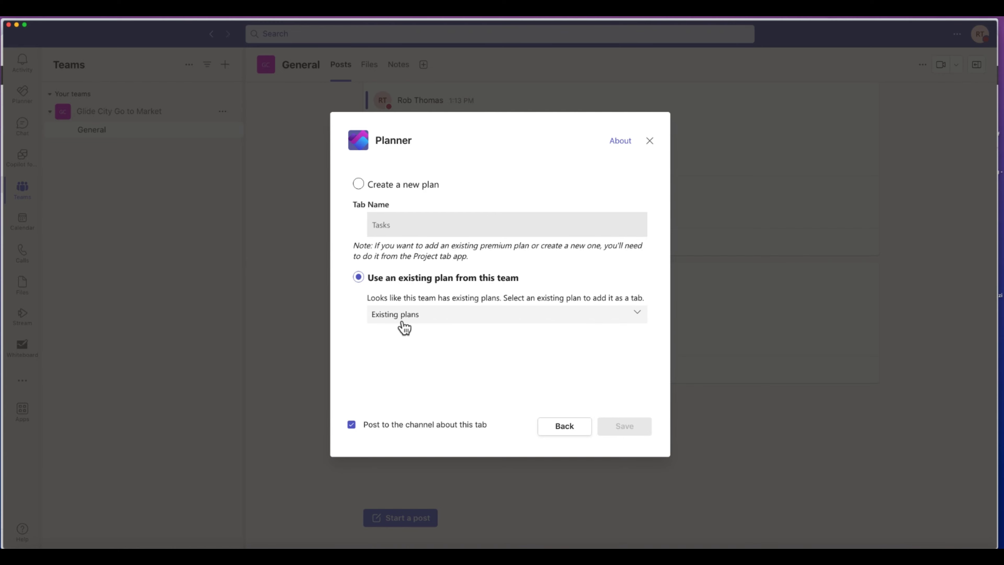
left_click(409, 316)
left_click(413, 332)
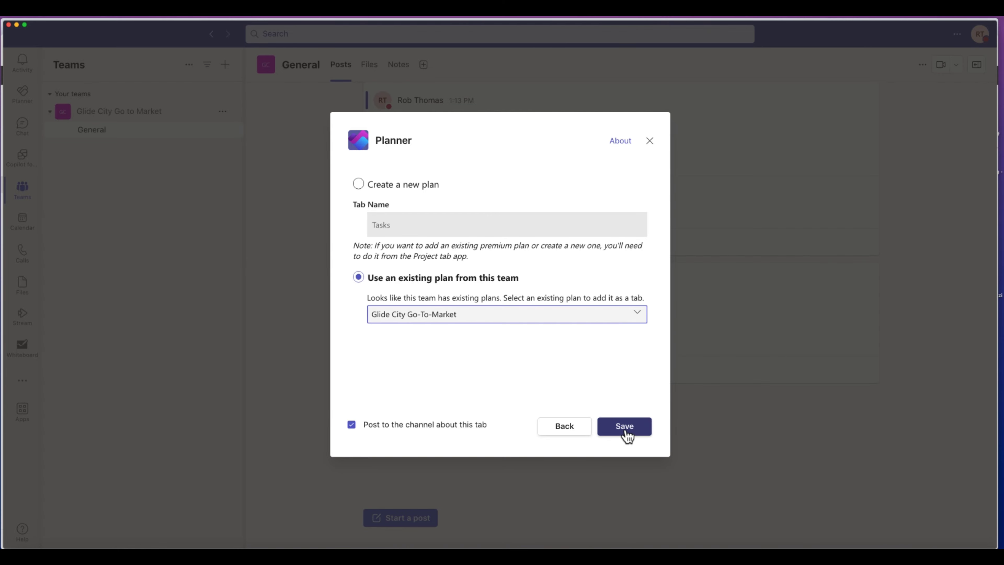
left_click(634, 437)
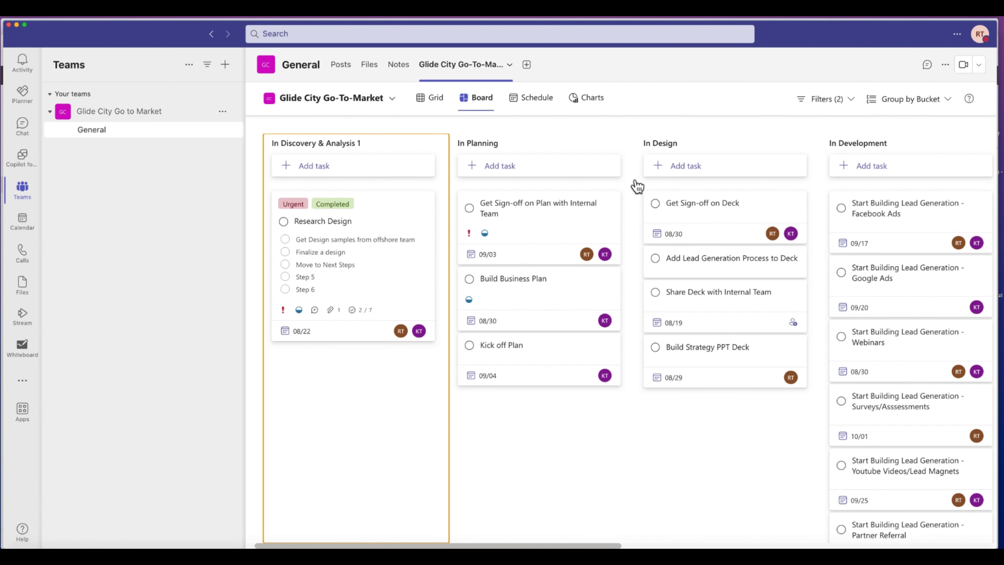
View the General channel's posts about the added tab and reopen the Glide City Go-To-Market plan tab
left_click(123, 136)
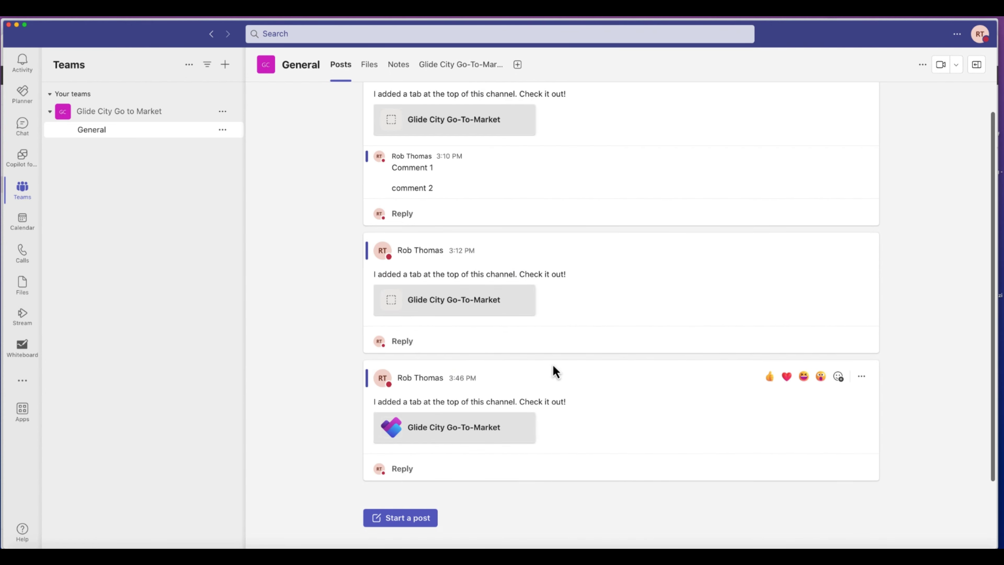
scroll(490, 333, "up", 1)
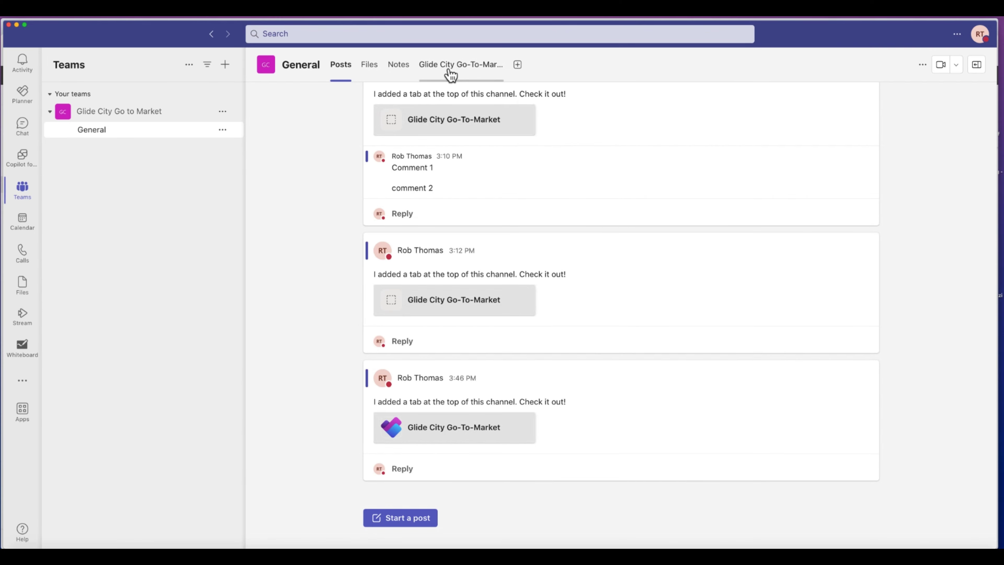
left_click(455, 65)
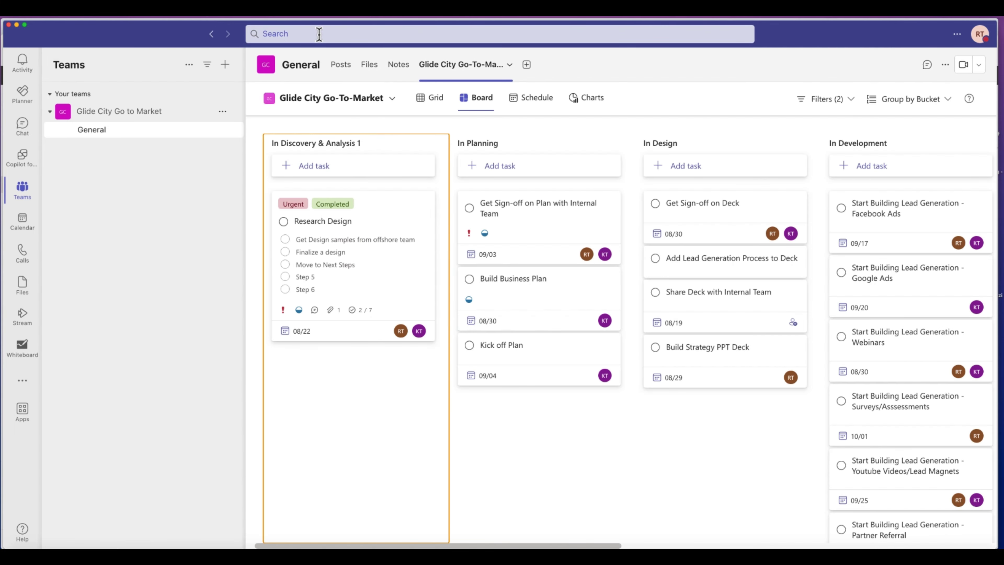
Look through the General channel's files, notes and posts and return to the Glide City Go-To-Market board
left_click(373, 67)
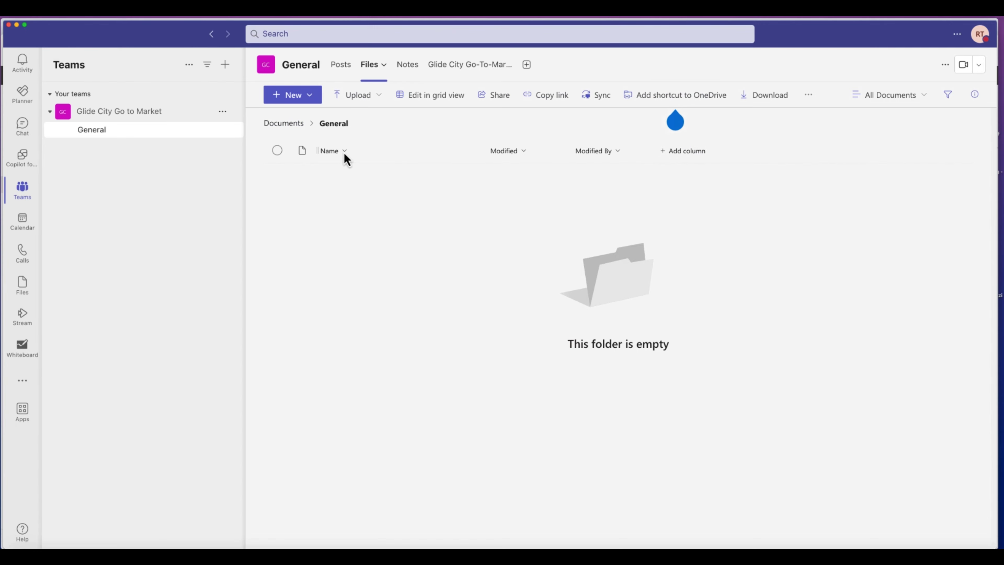
left_click(473, 70)
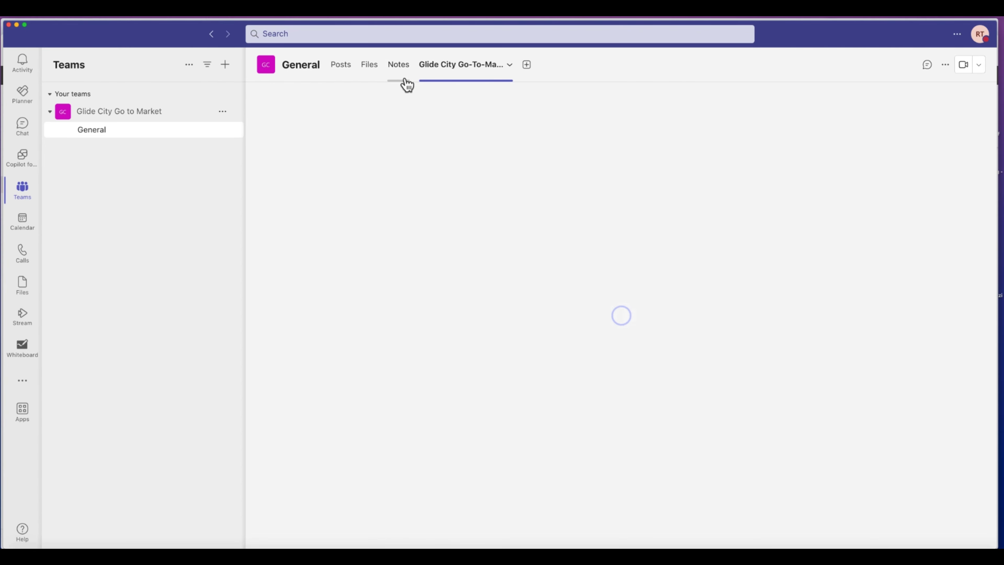
left_click(404, 78)
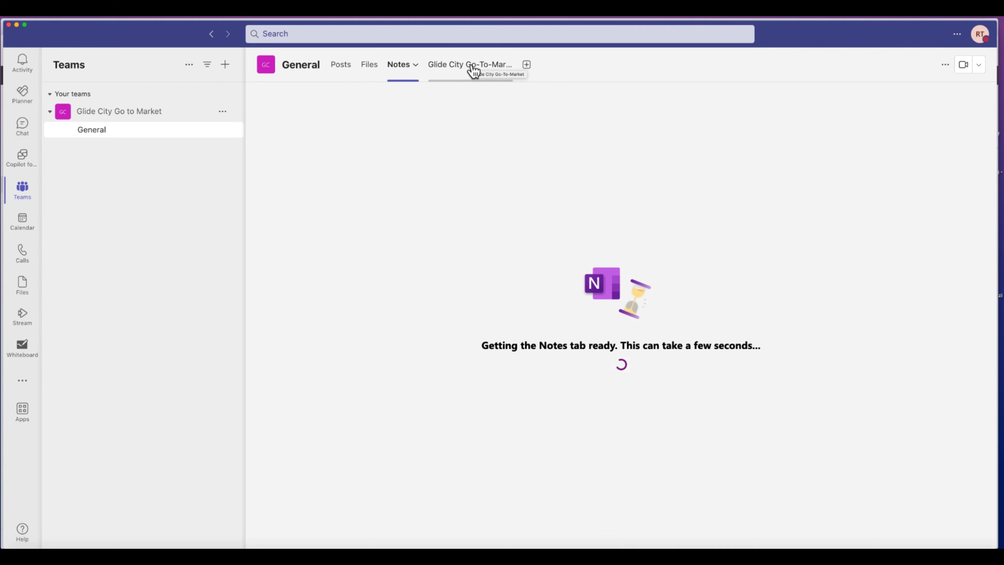
left_click(341, 67)
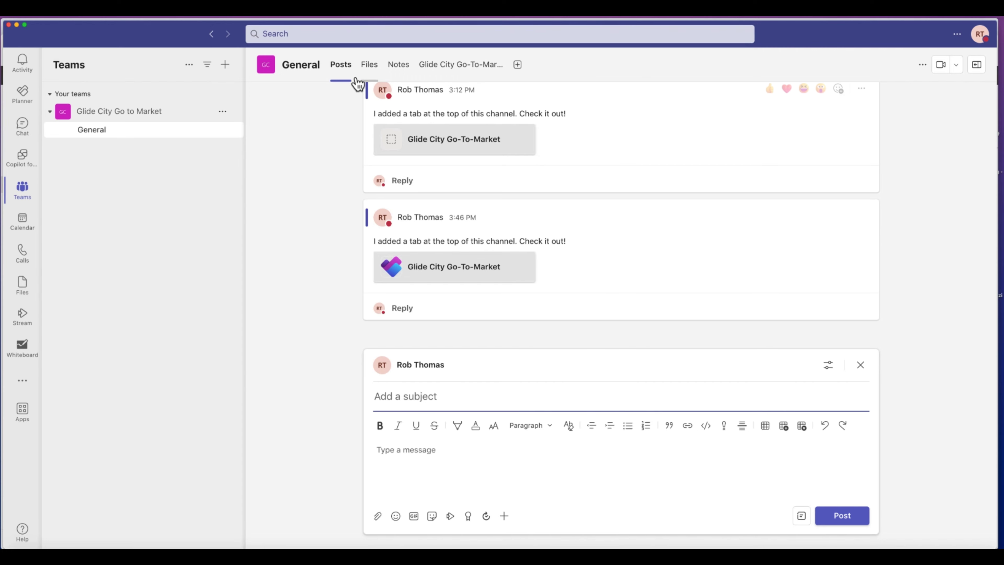
left_click(371, 72)
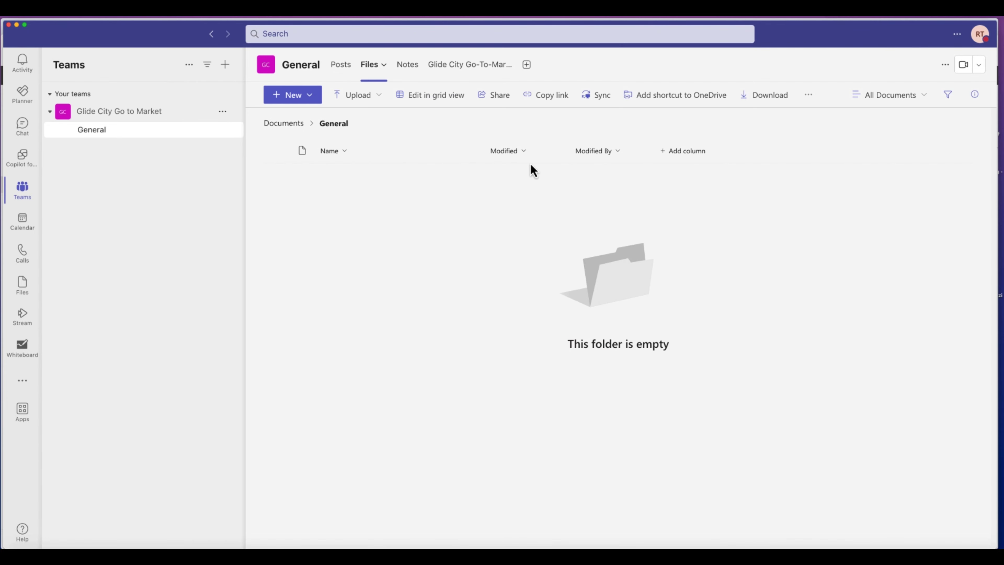
left_click(458, 74)
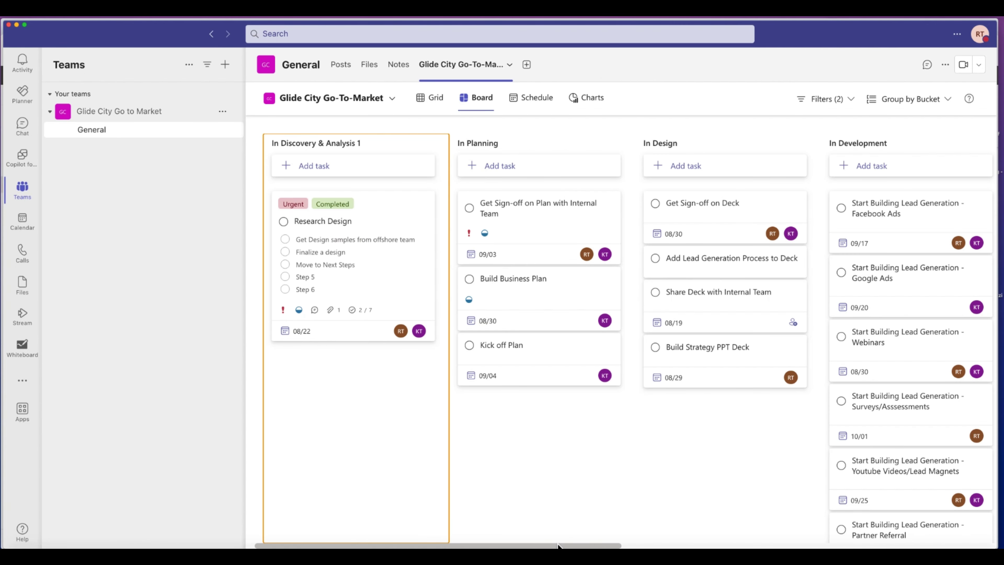
View the Glide City Go-To-Market board in the browser version of Planner for comparison and return to the Teams window
left_click_drag(558, 546, 568, 475)
left_click_drag(84, 44, 302, 45)
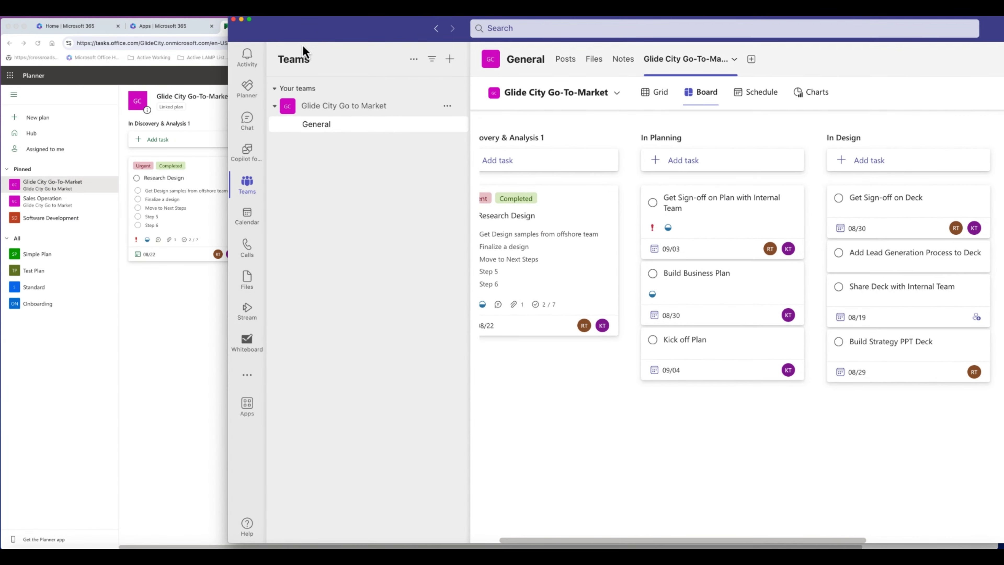
left_click(170, 281)
left_click(38, 42)
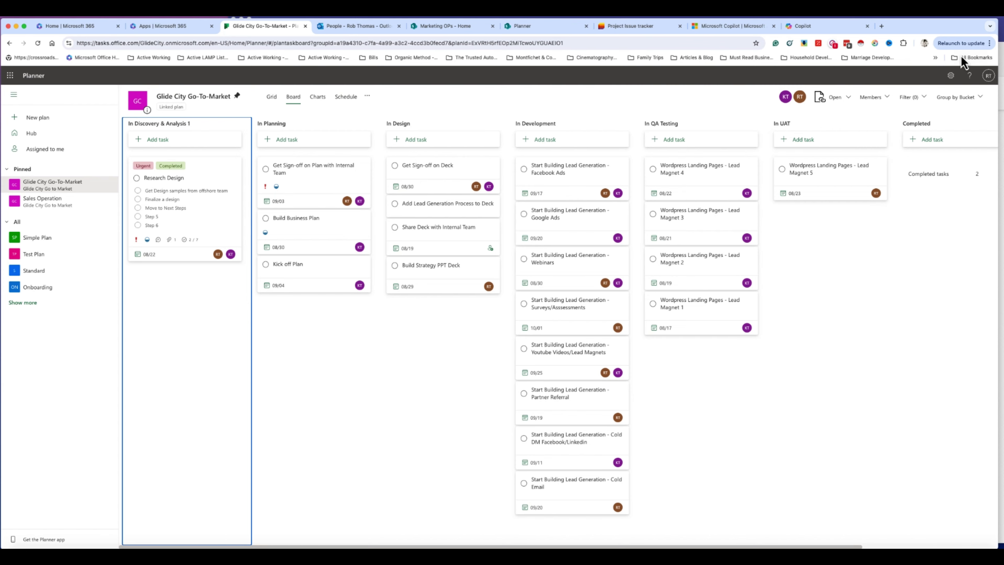
left_click(1001, 43)
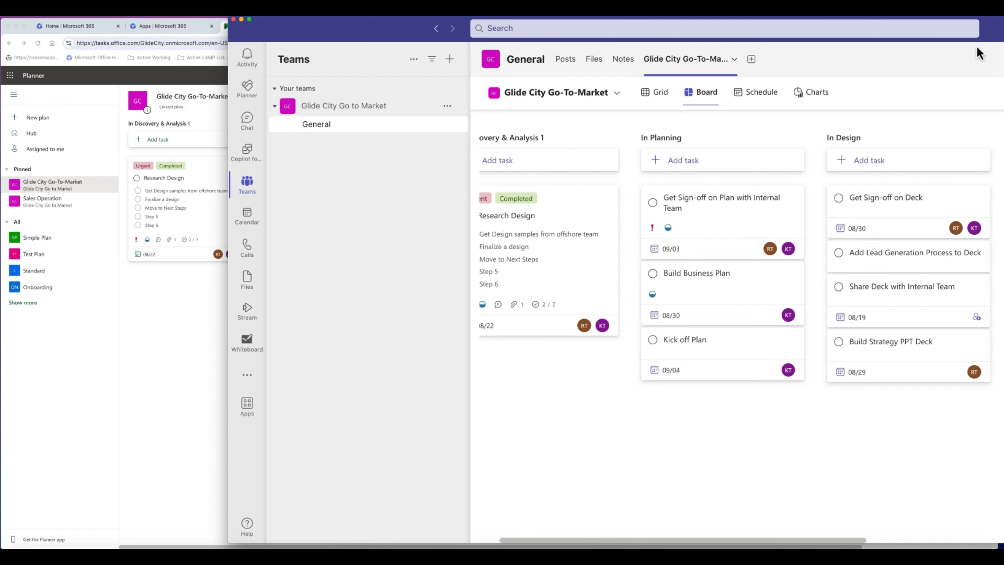
left_click_drag(305, 34, 97, 40)
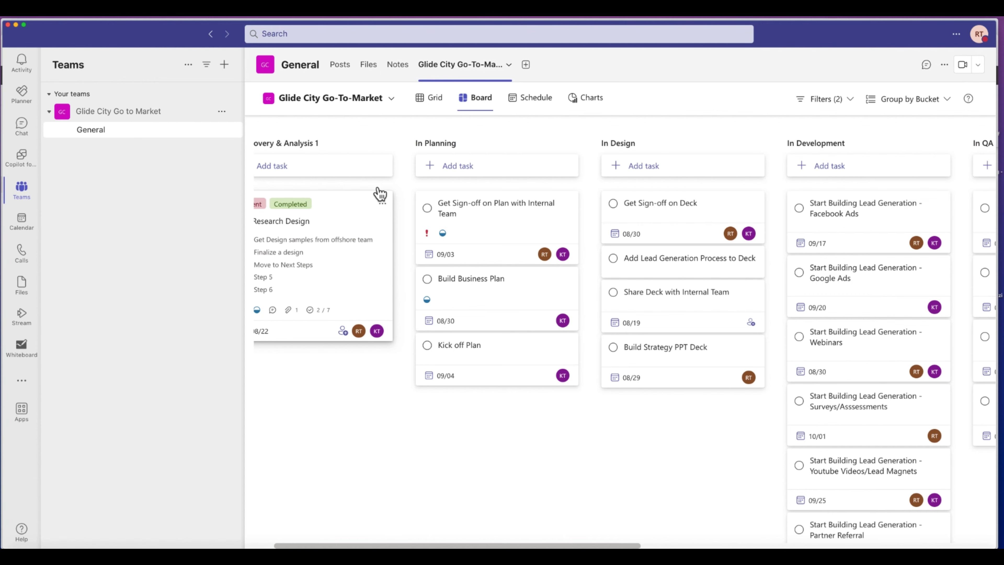
Check off the item "Get Design samples from offshore team" in the Research Design task's checklist and close the task
left_click(347, 200)
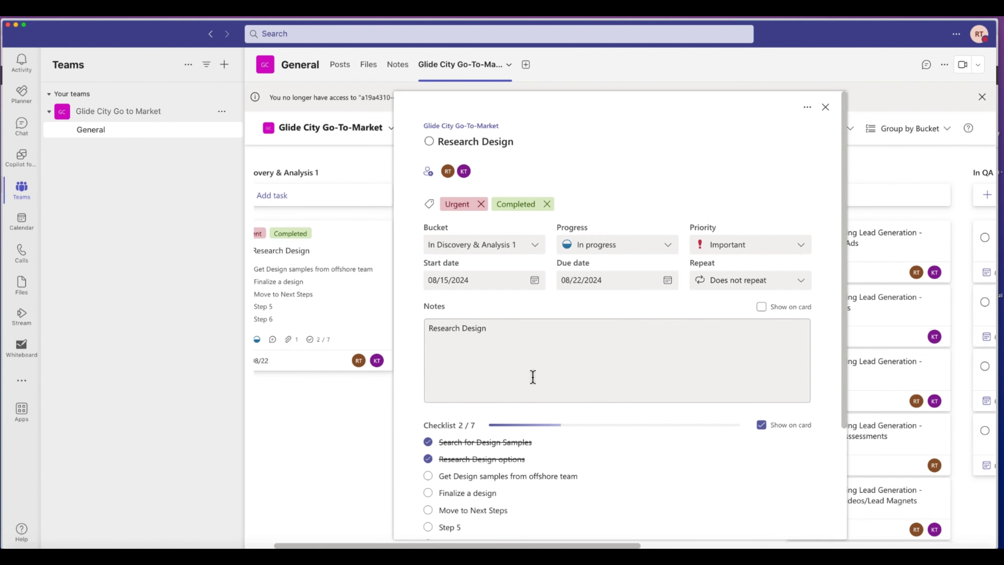
scroll(477, 442, "down", 1)
scroll(477, 443, "down", 5)
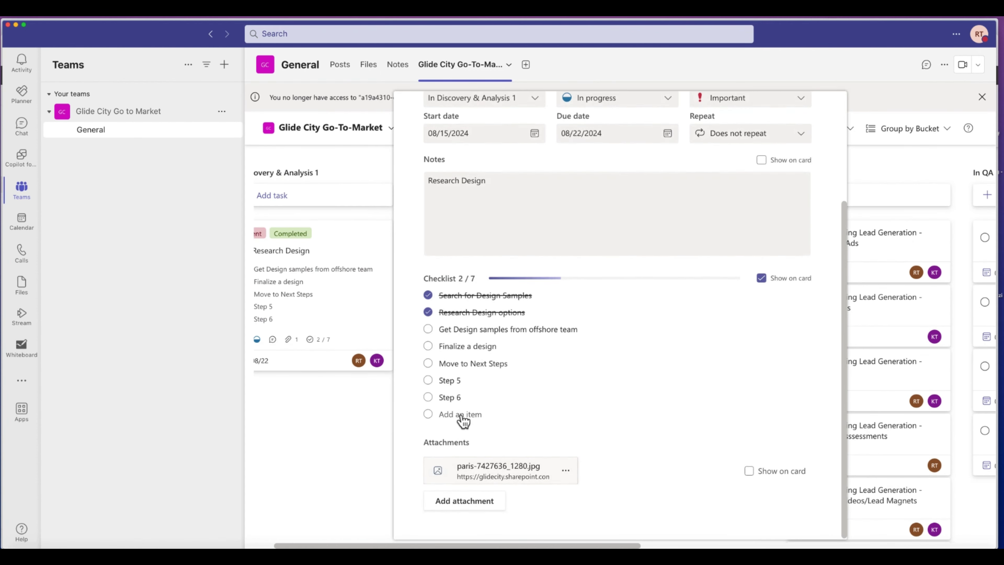
left_click(466, 329)
left_click(428, 328)
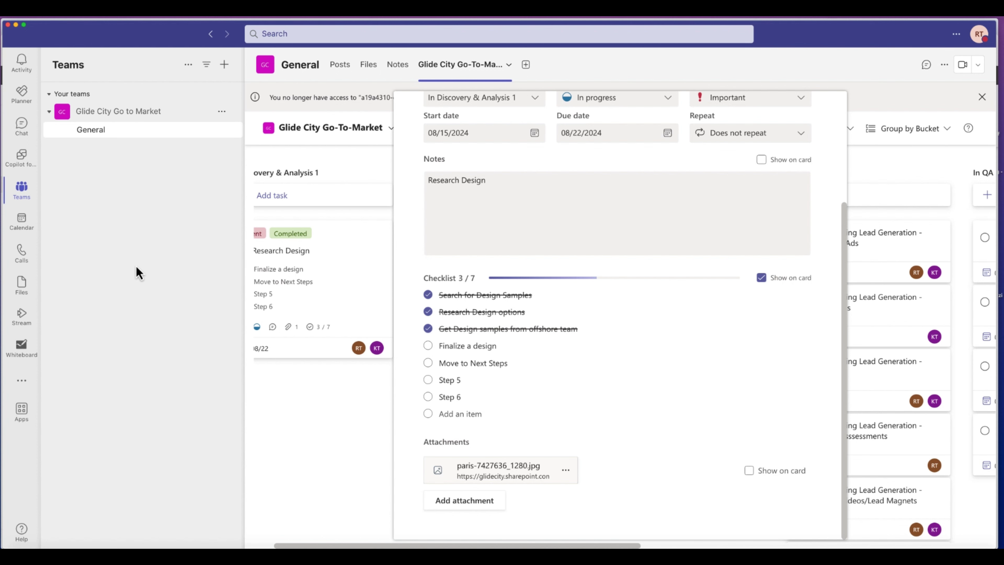
left_click(872, 118)
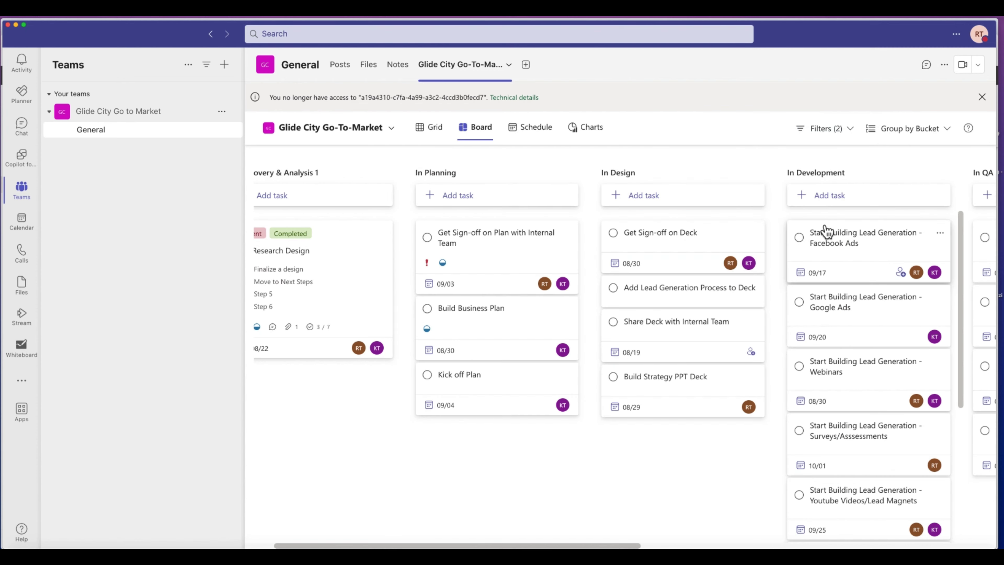
scroll(824, 231, "down", 1)
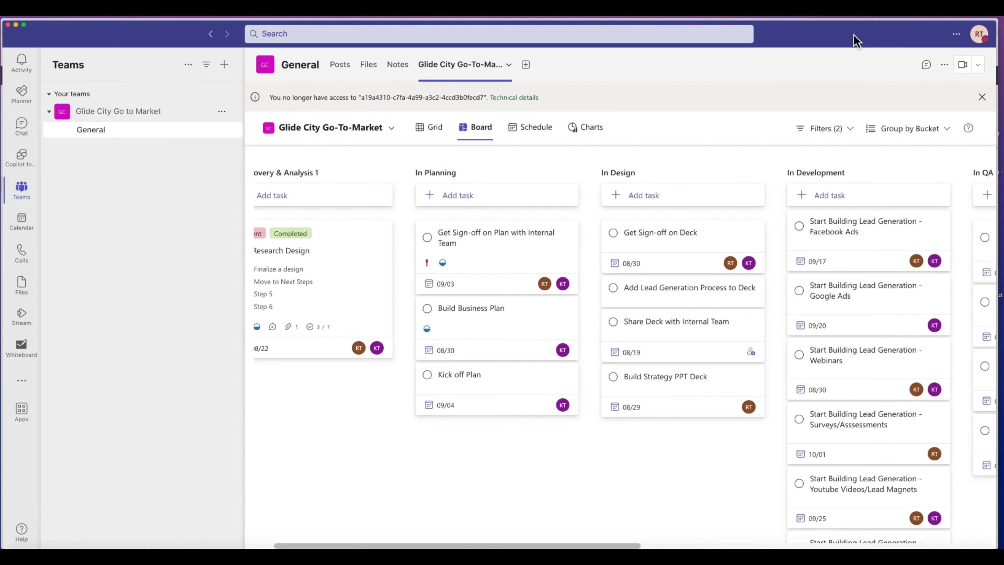
left_click(852, 17)
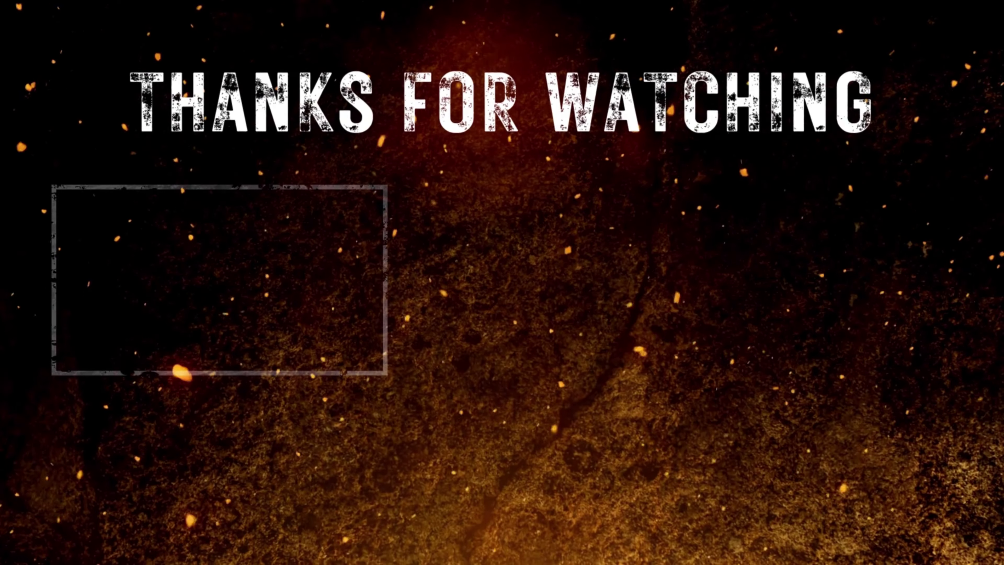